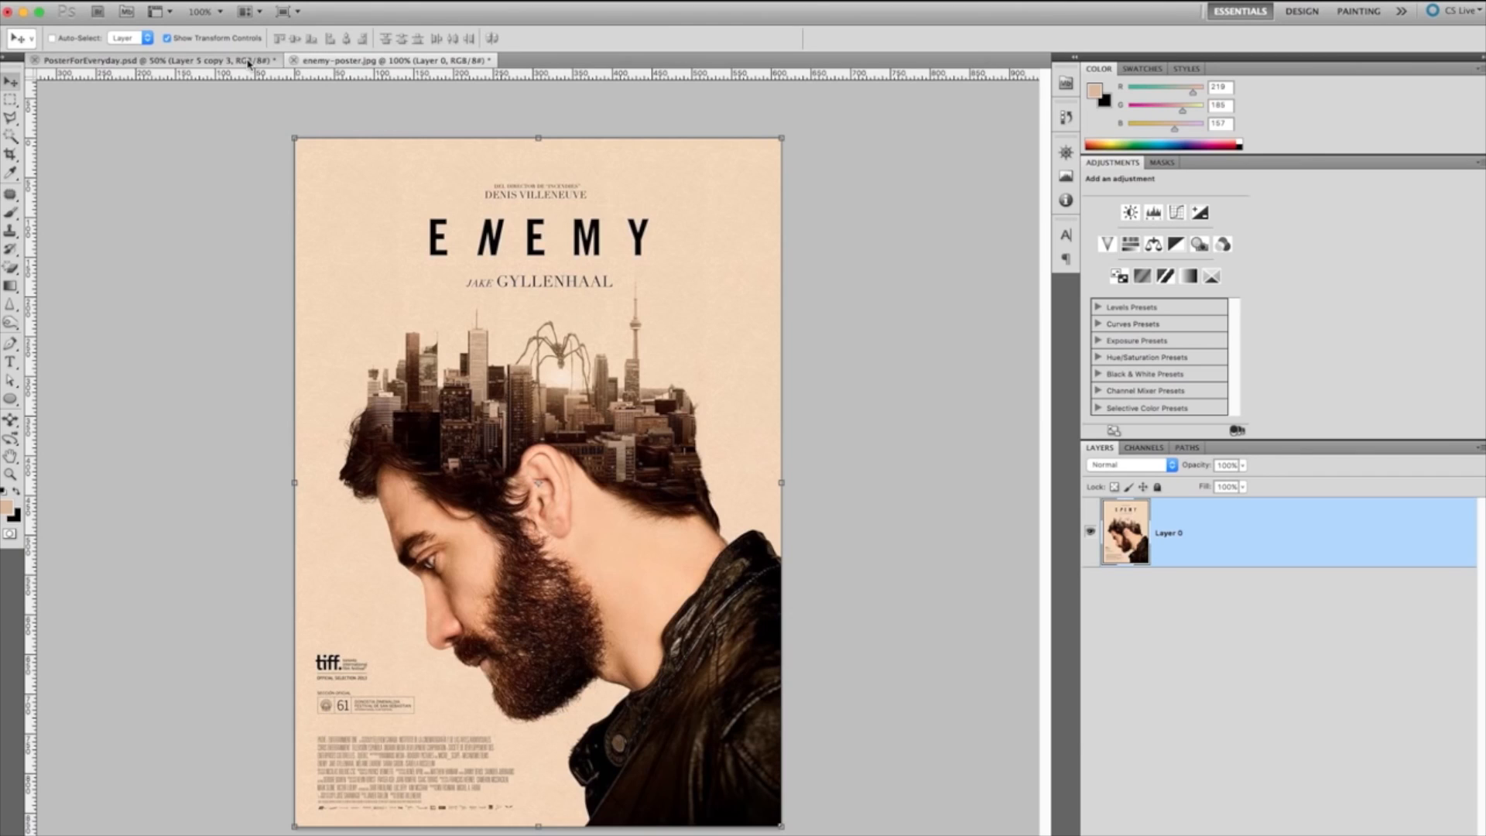
Step: Switch to PosterForEveryday.psd and select Layer 3 in the Enemy group
click(248, 62)
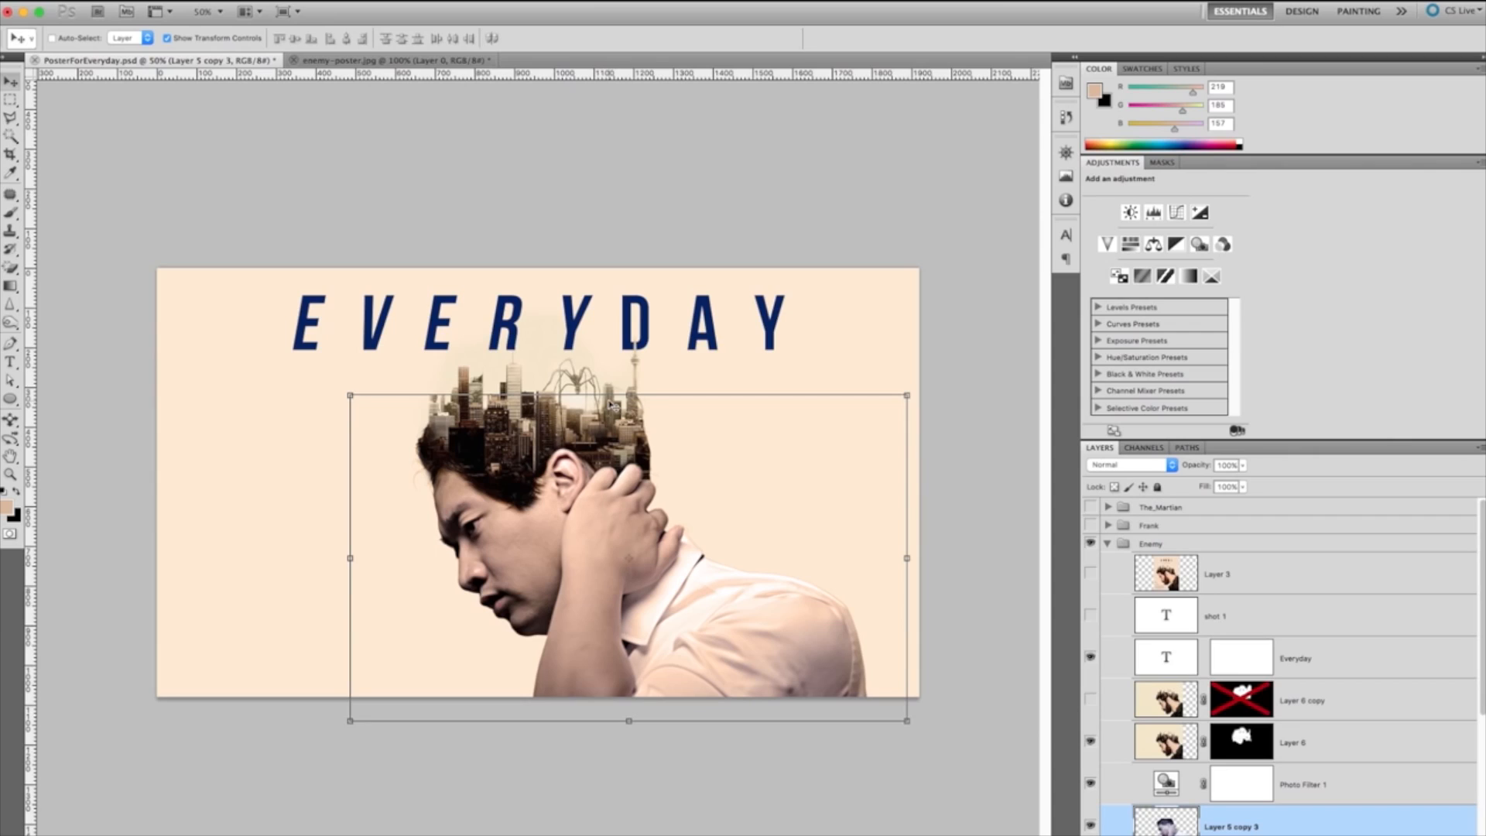
click(1254, 584)
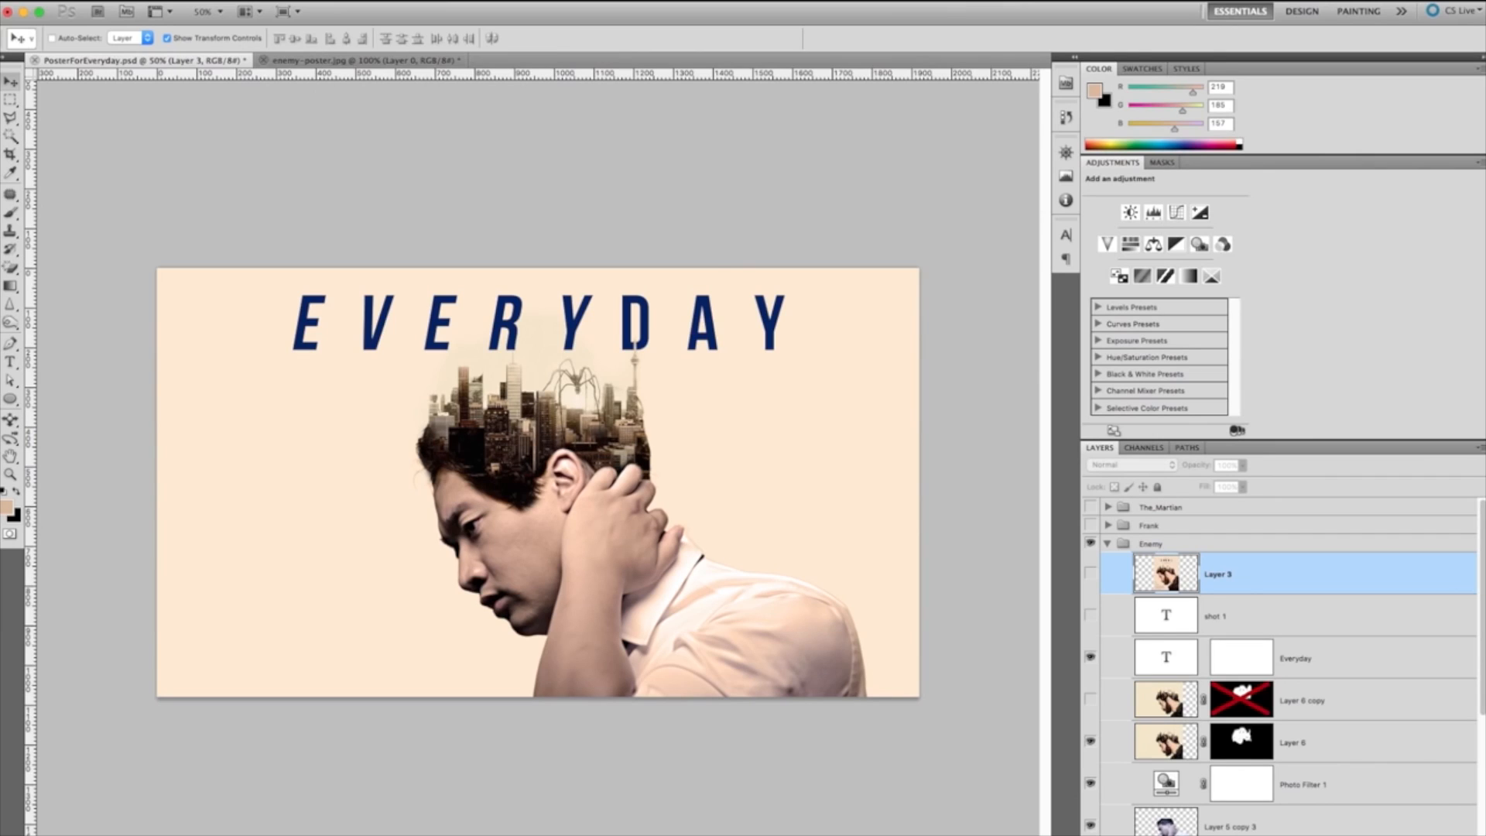
Step: Open Me.png from the Enemy folder in Adobe Photoshop CS5.1
key(super+Tab)
click(338, 335)
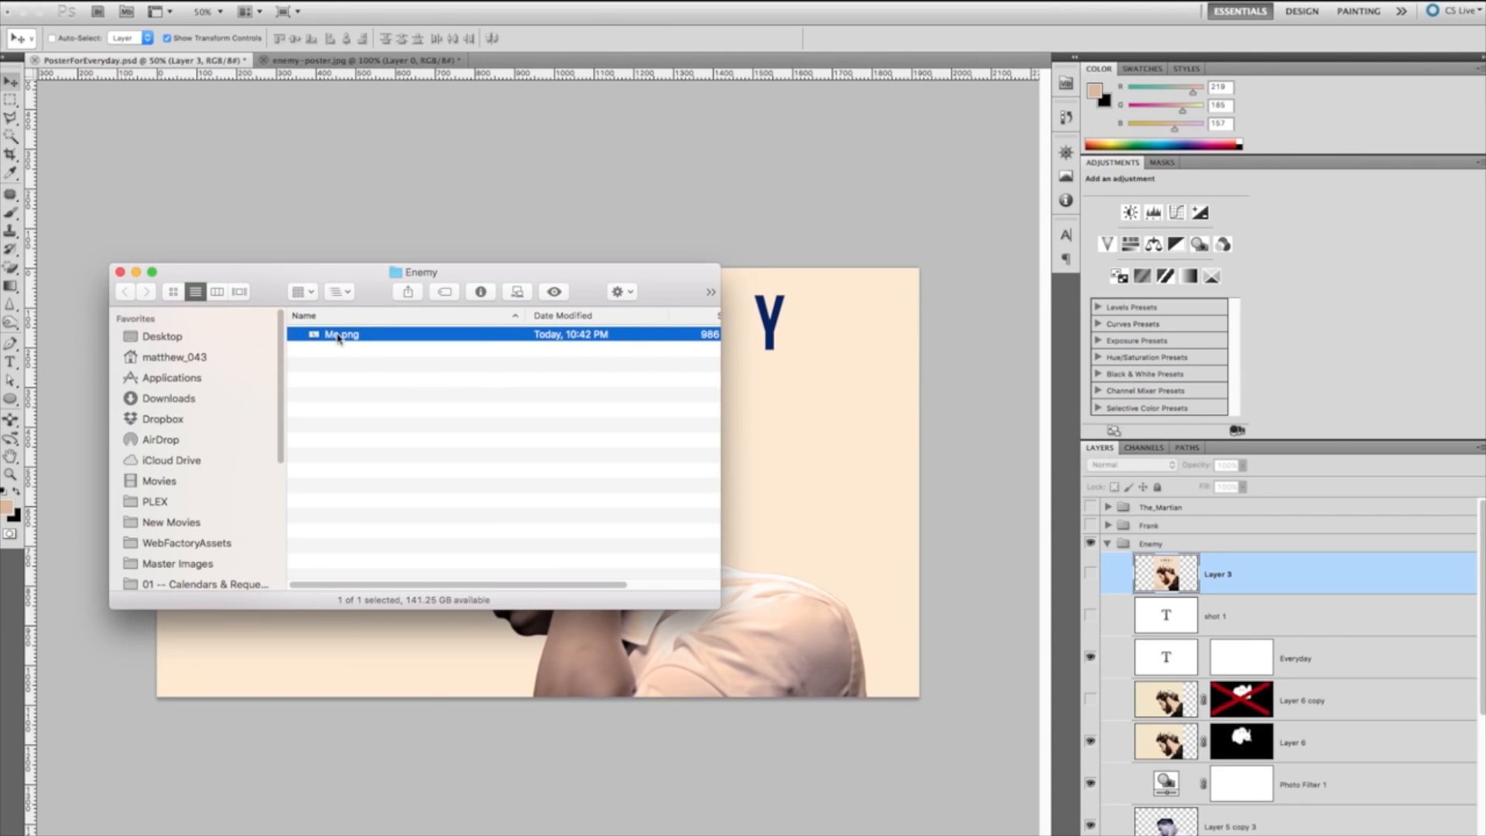
right_click(338, 337)
mouse_move(490, 357)
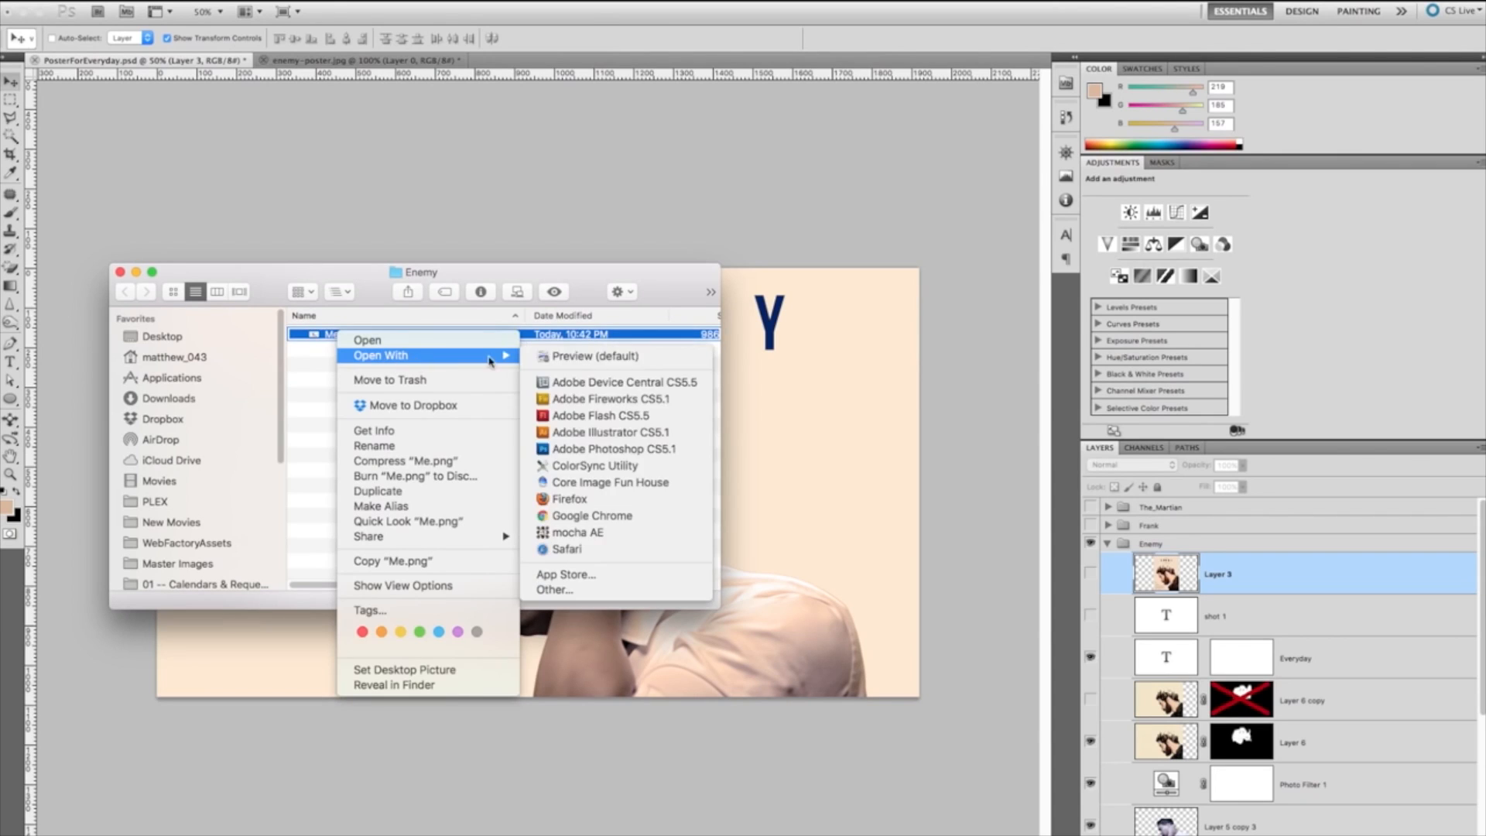
click(612, 448)
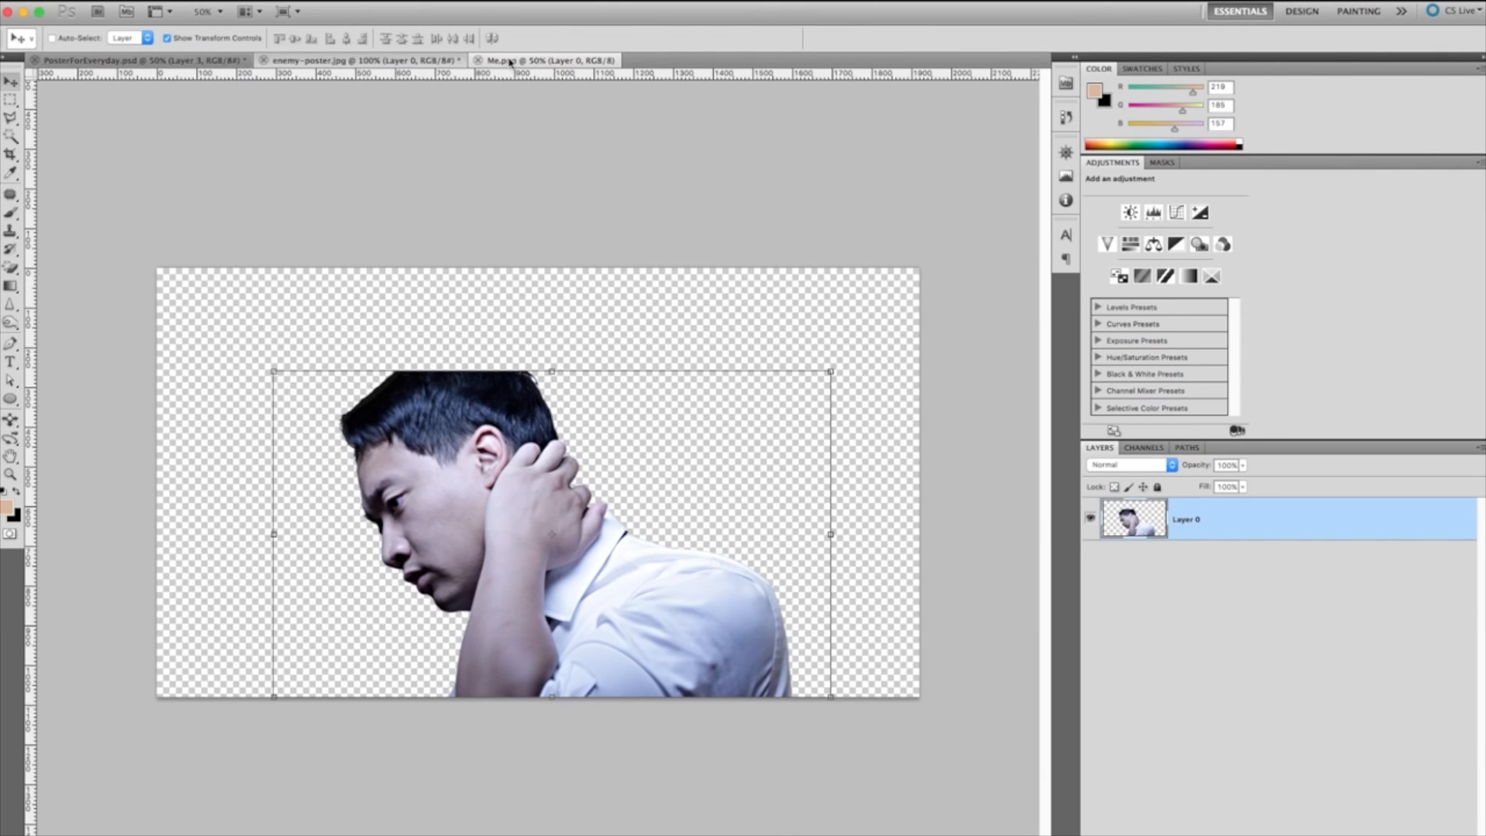
key(ctrl+shift+Tab)
key(ctrl+Tab)
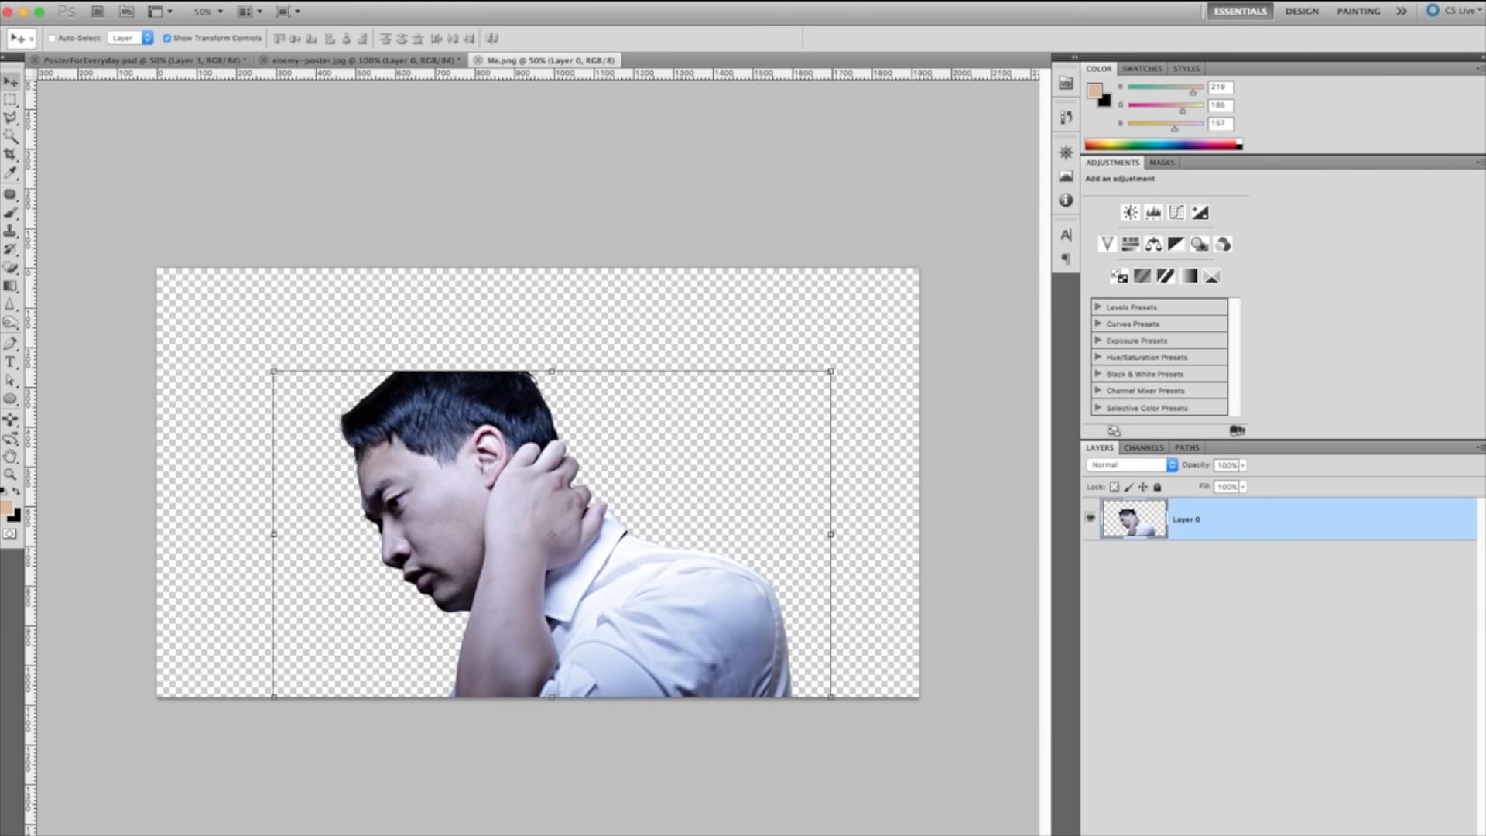
Step: Create a new 1920 x 1080 pixel document from the Film & Video preset, size HDTV 1080p/29.97
click(108, 2)
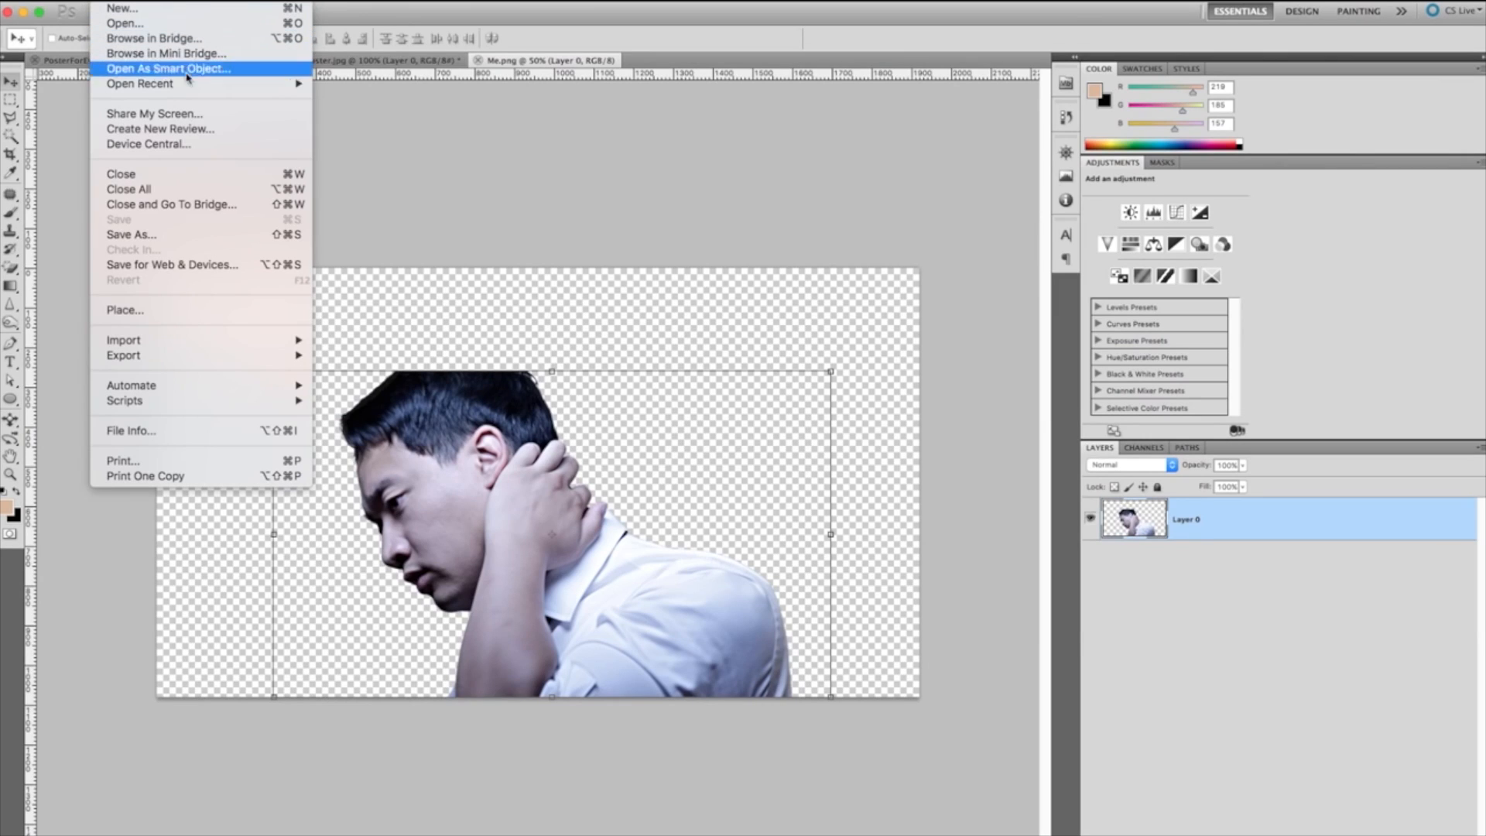
mouse_move(190, 84)
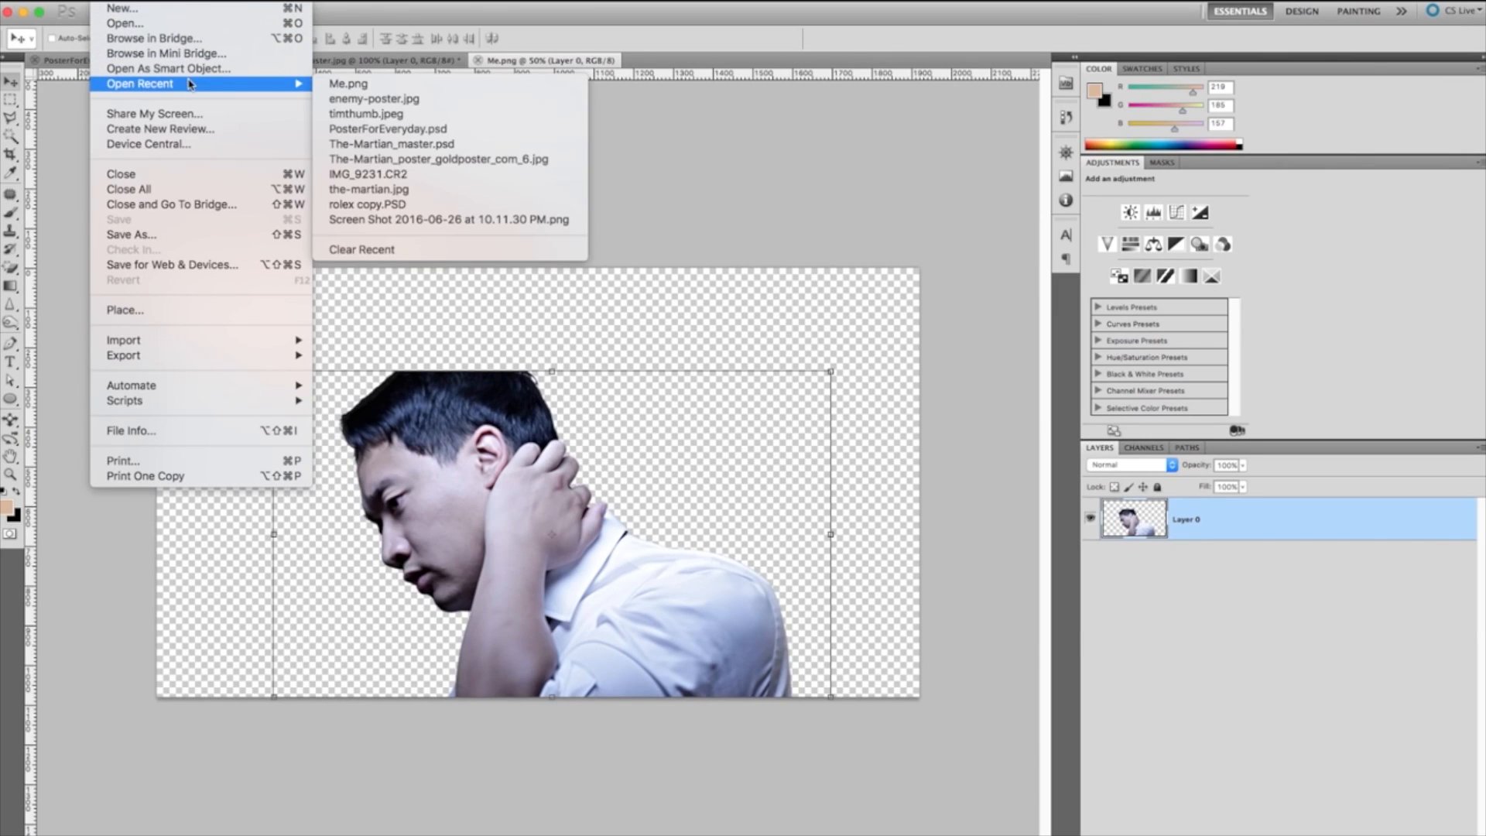
click(145, 10)
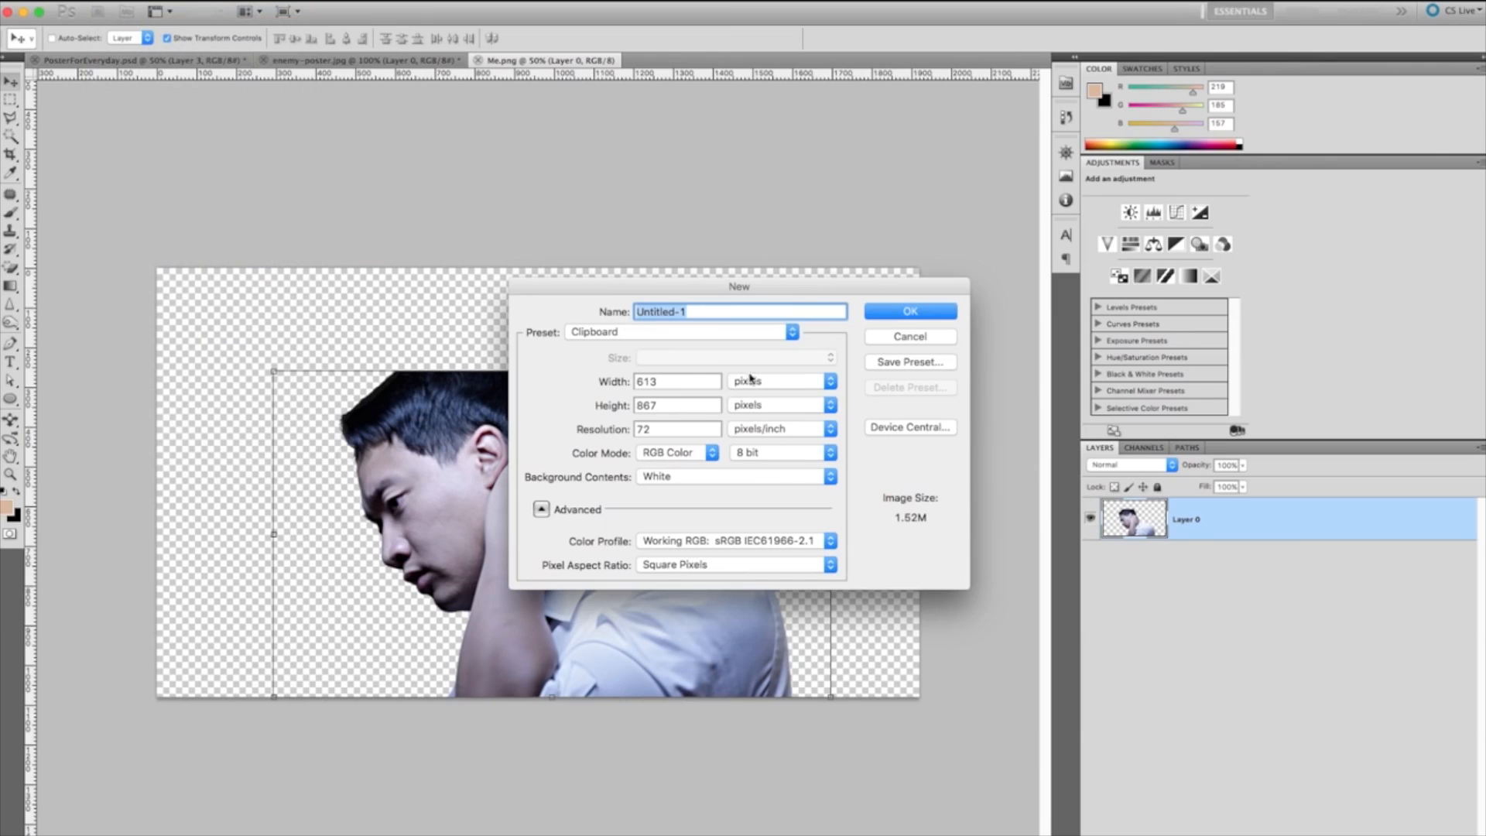
click(755, 332)
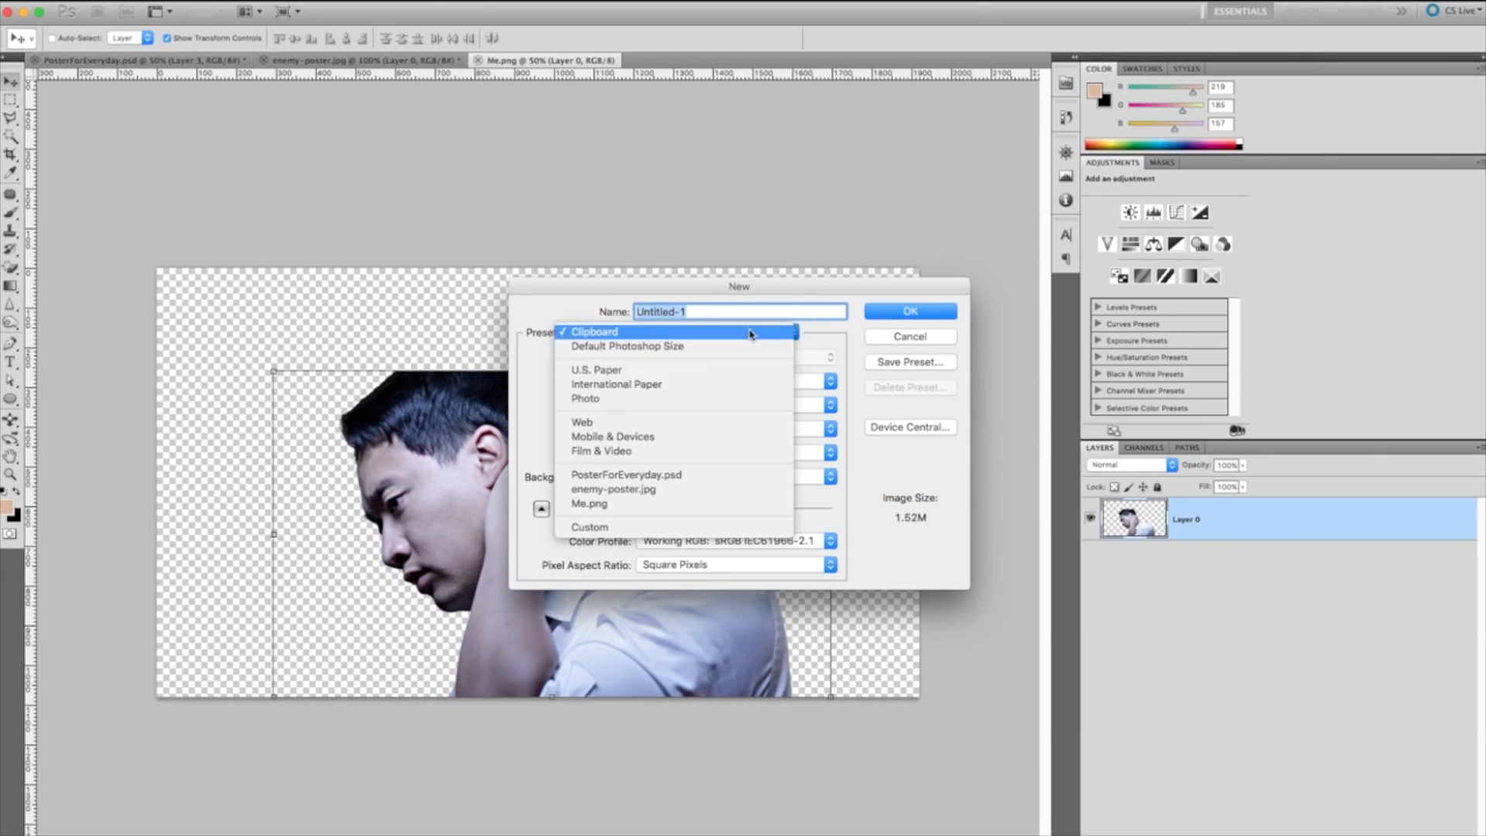
click(705, 454)
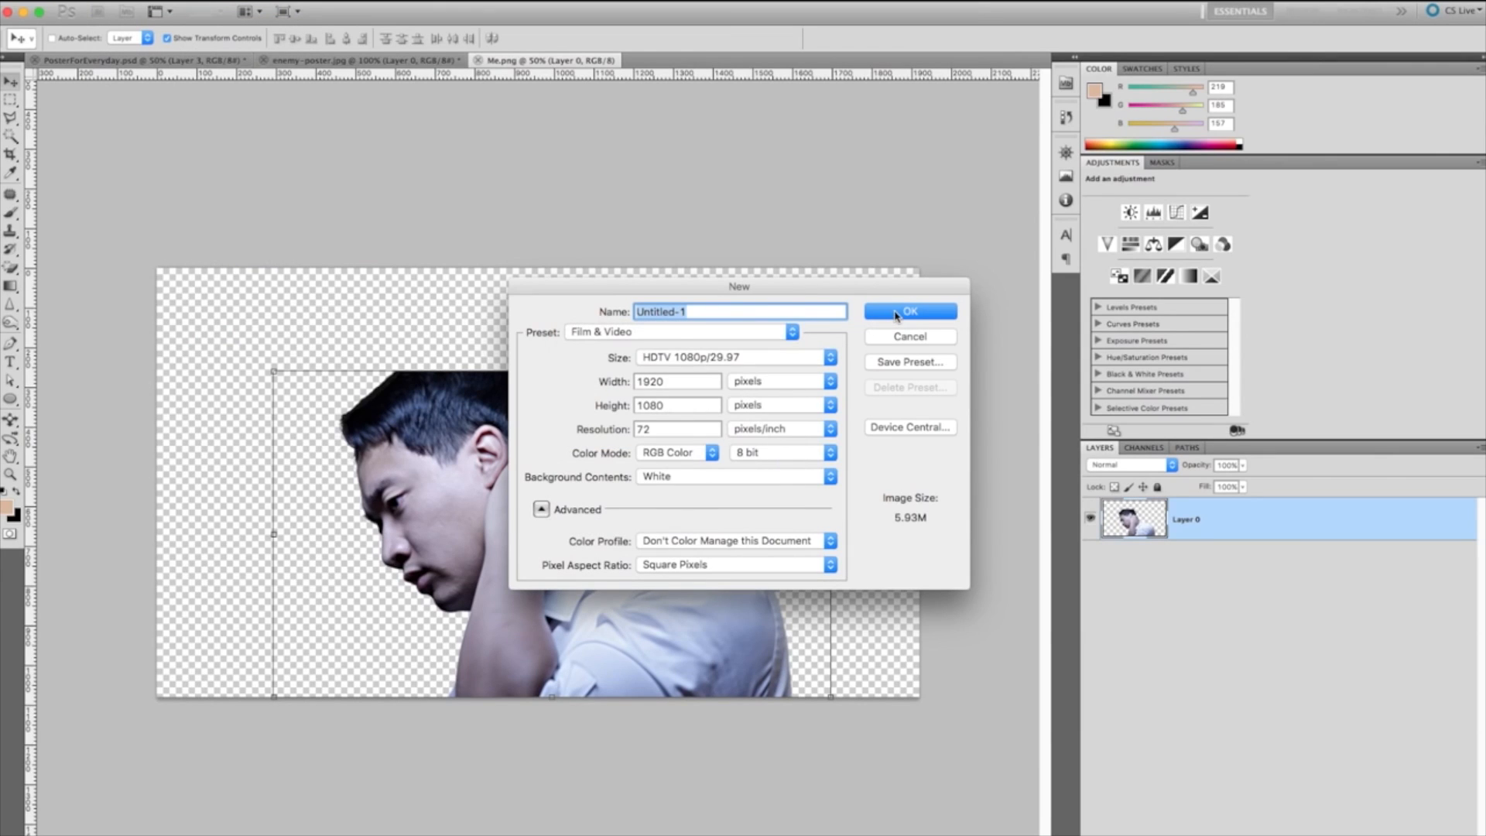
key(Return)
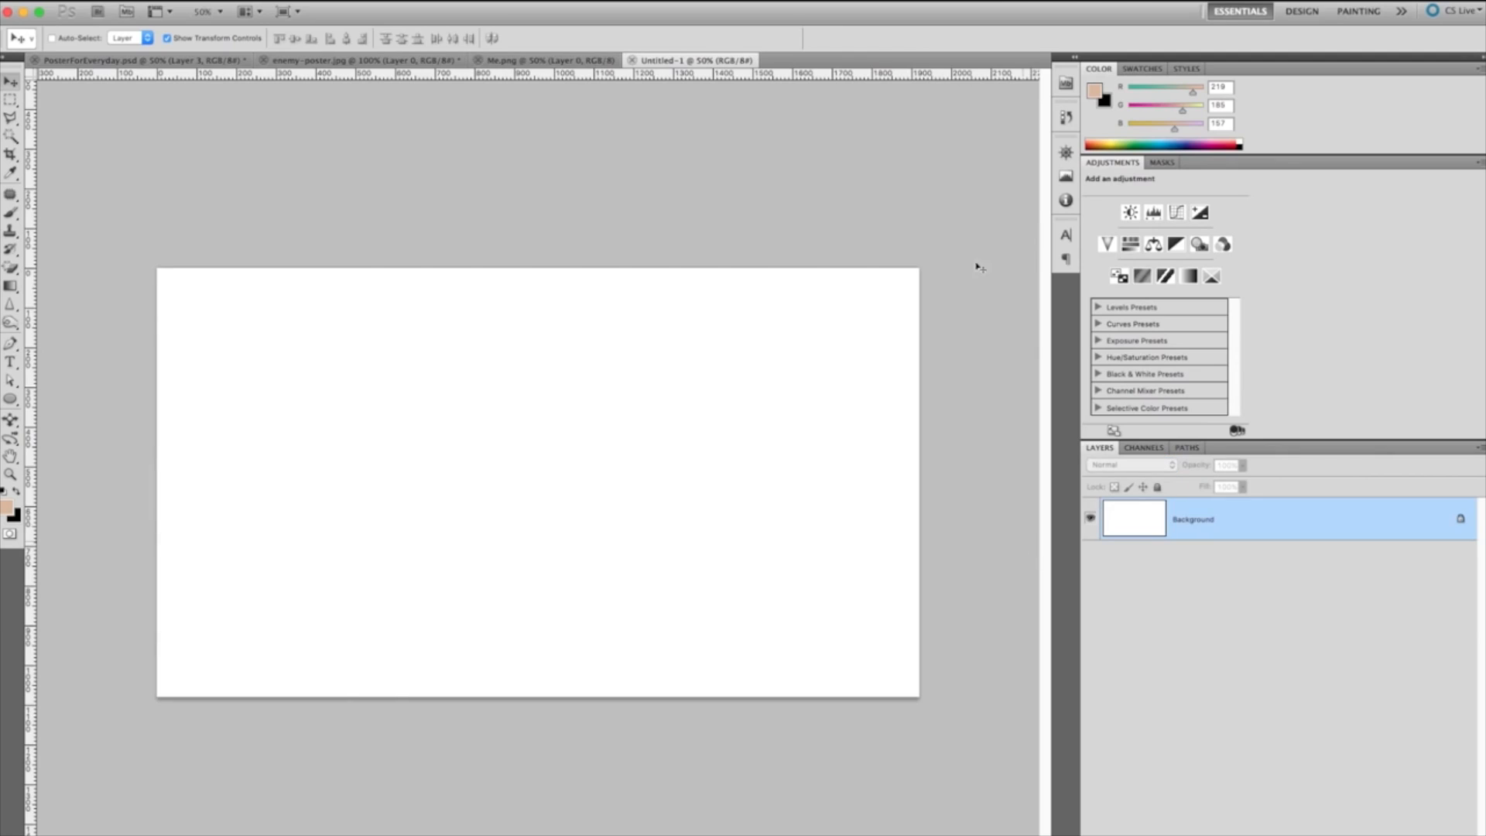
Step: Copy the man's cut-out layer from Me.png into the new Untitled-1 document
click(550, 60)
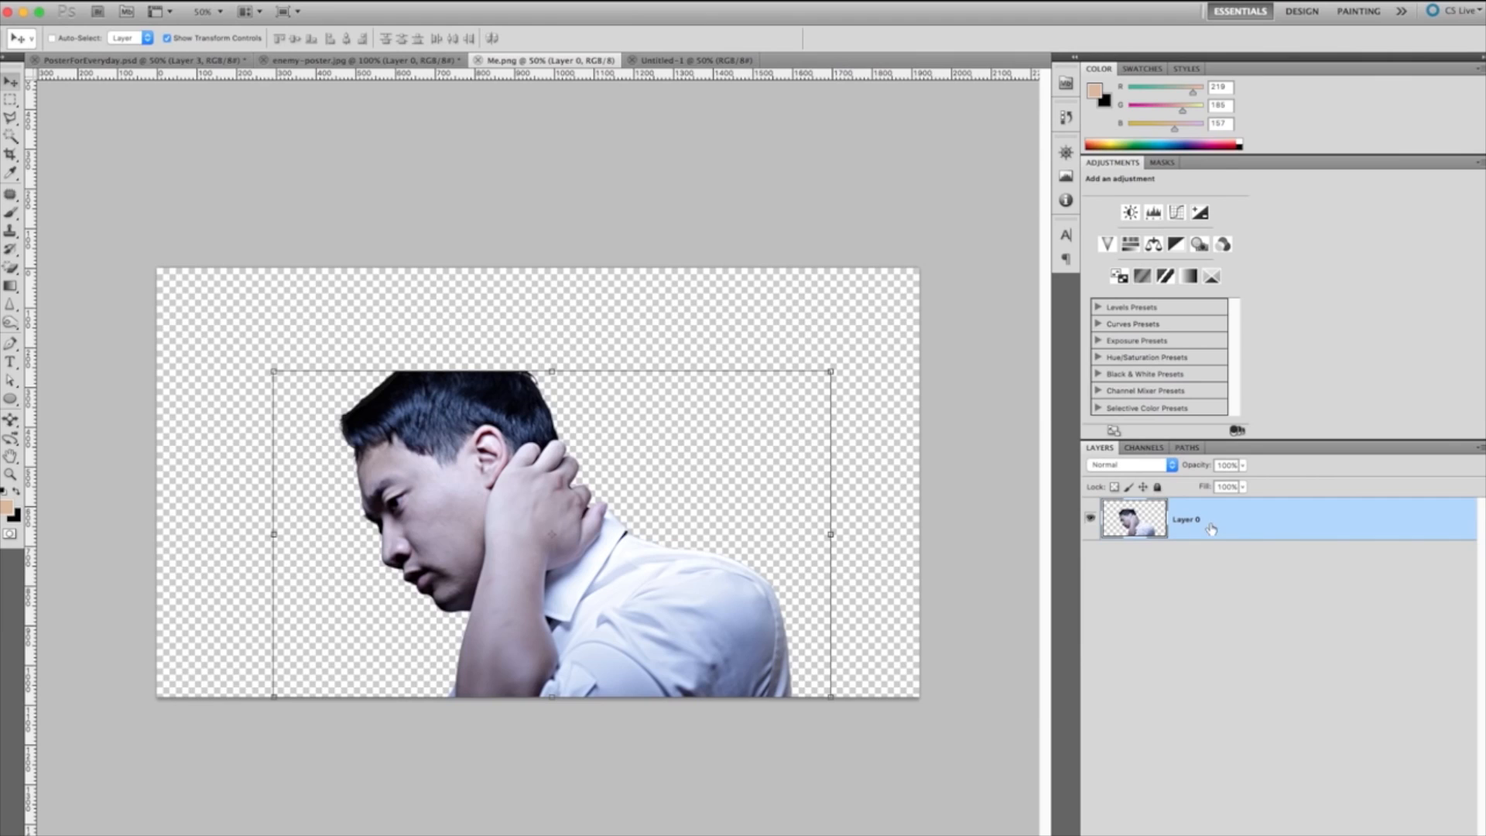
drag(533, 475, 590, 516)
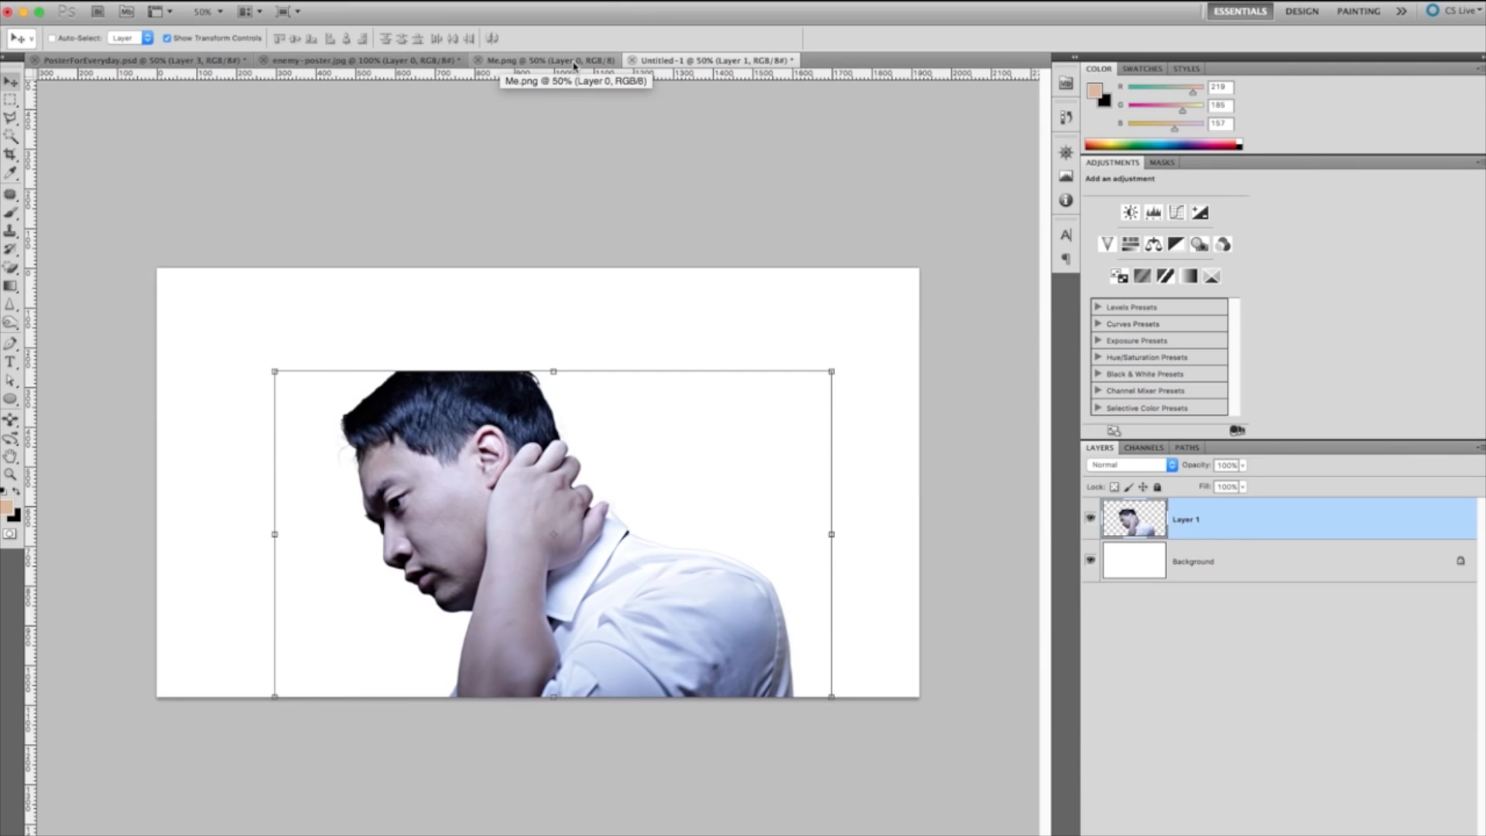
Step: Outline the city skyline and hair in enemy-poster.jpg with the Polygonal Lasso and mask the poster layer to that selection
click(546, 66)
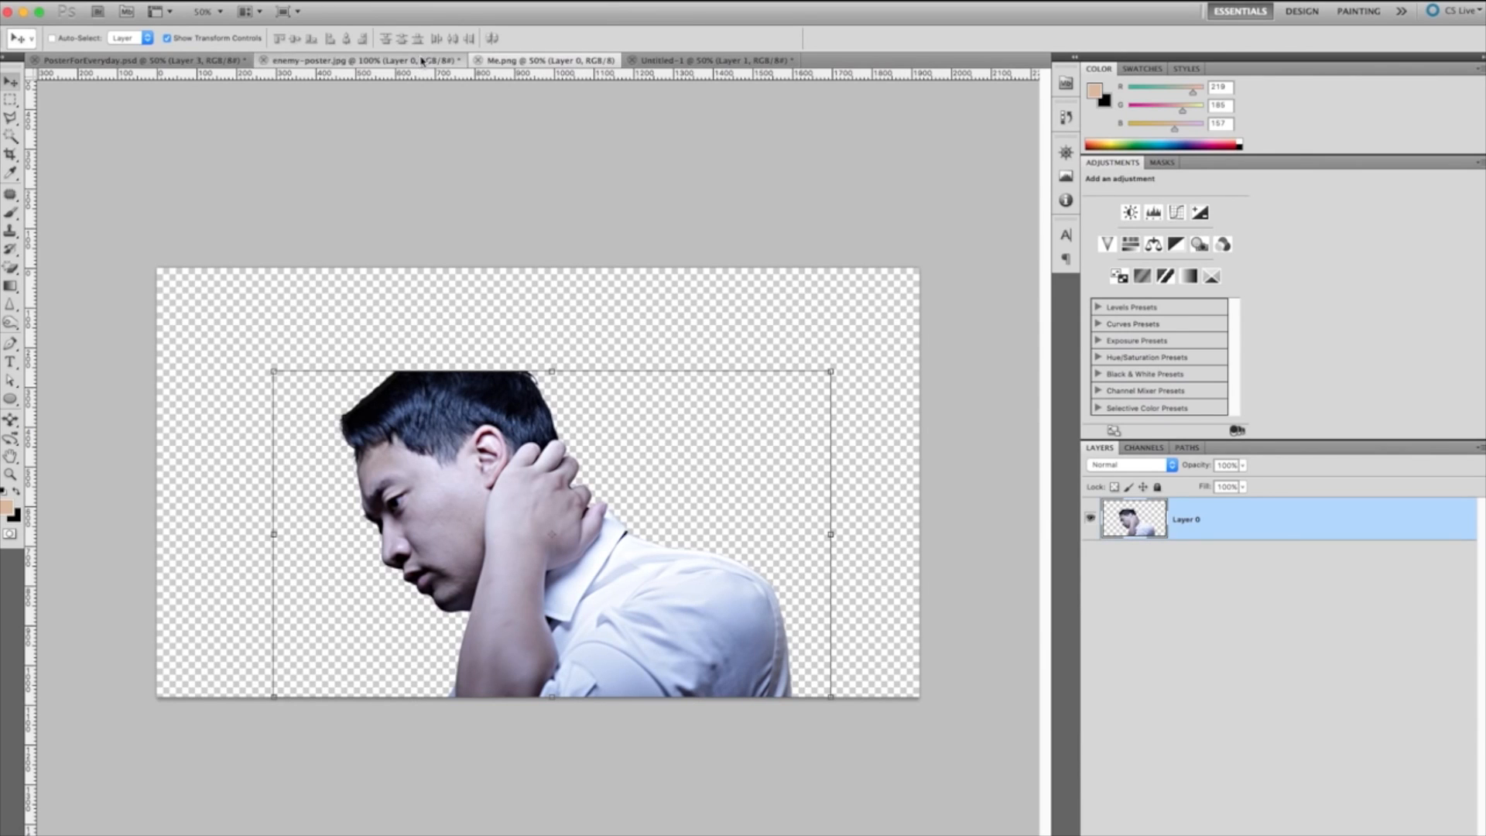
click(416, 65)
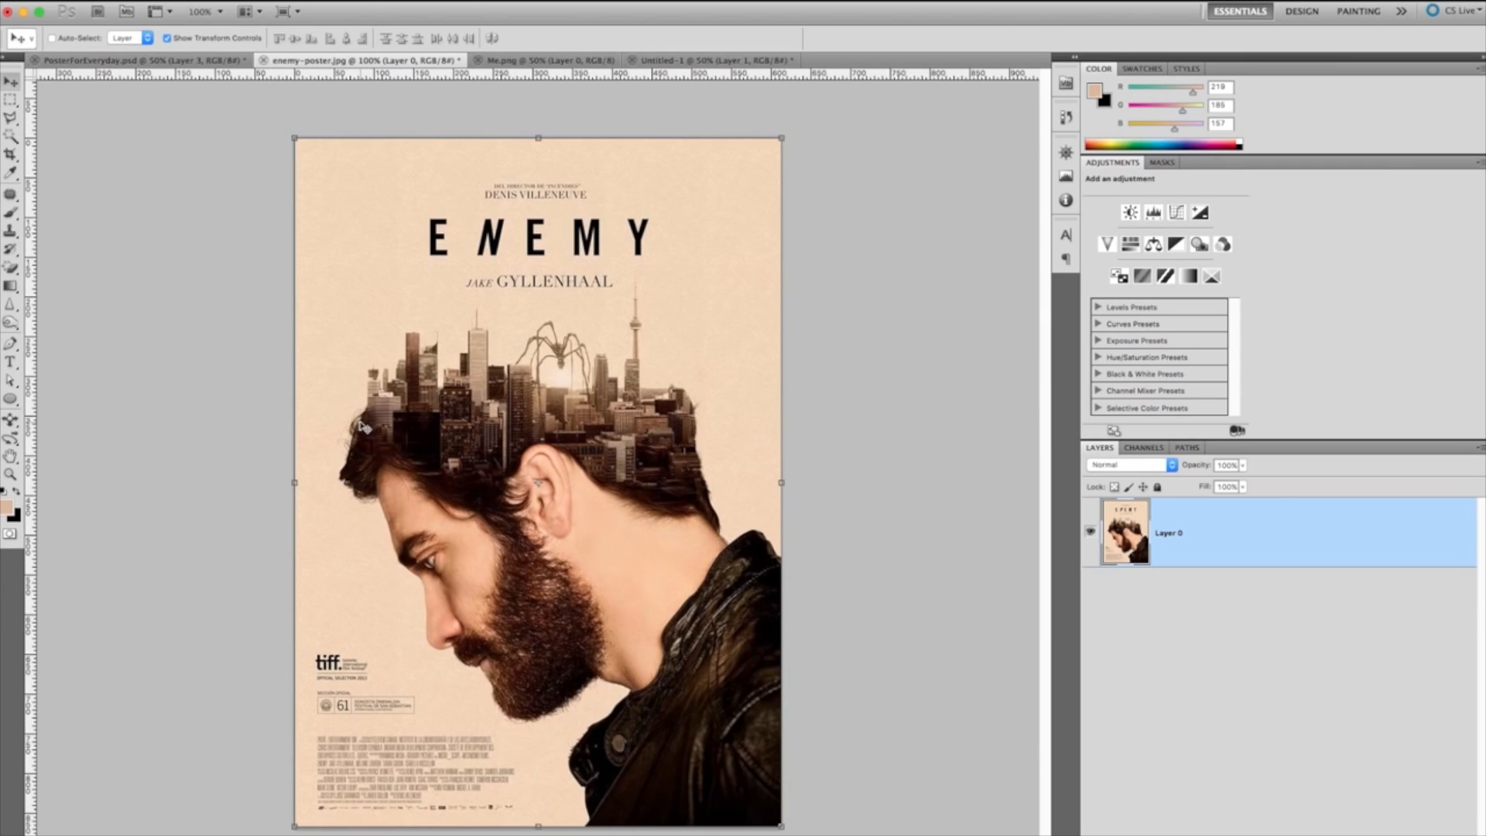
key(l)
click(360, 379)
click(360, 424)
click(374, 457)
click(415, 460)
click(443, 475)
click(469, 493)
click(496, 496)
click(512, 486)
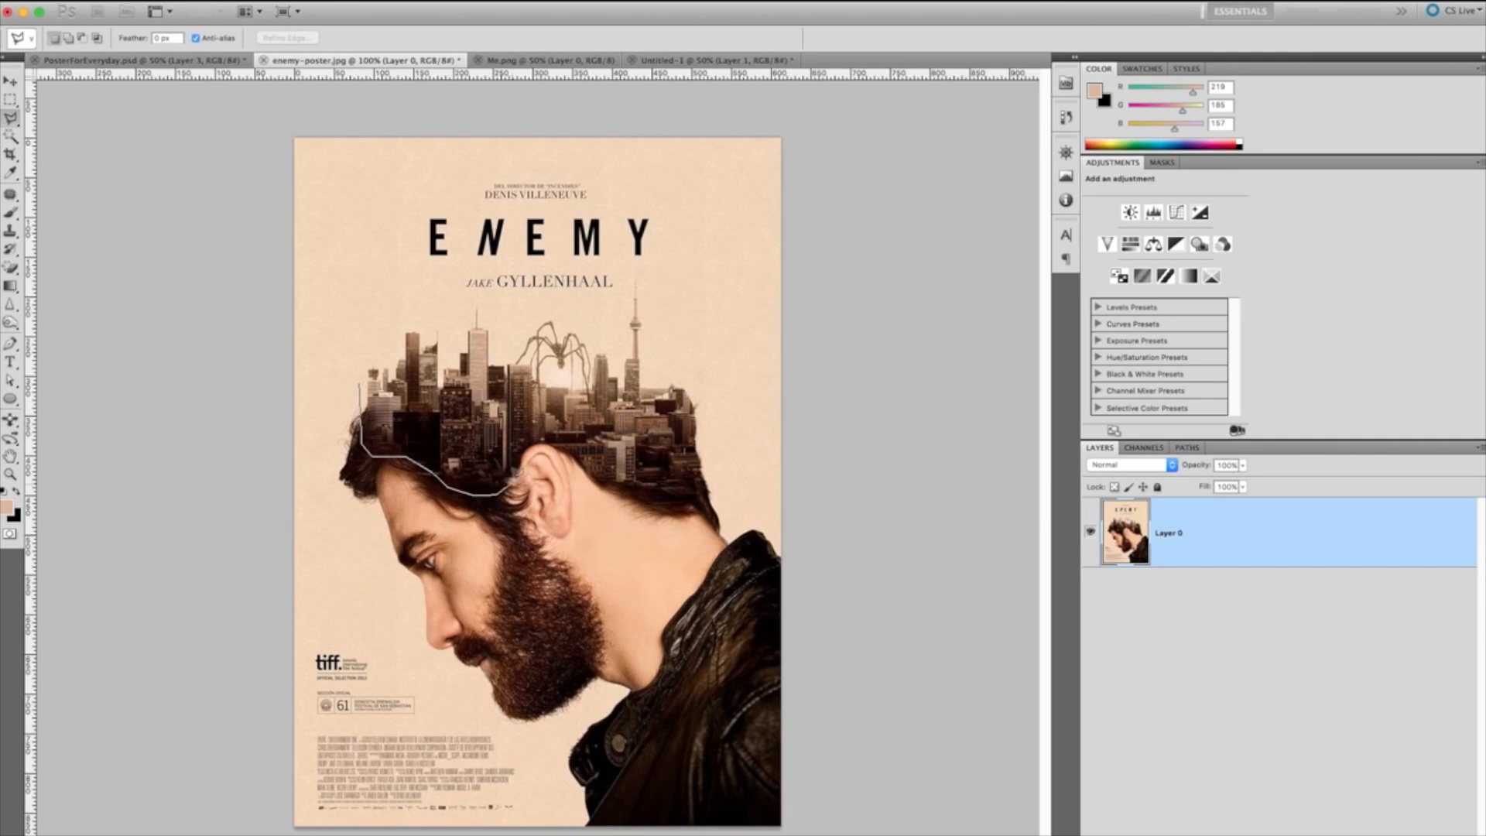
click(521, 443)
click(533, 436)
click(556, 443)
click(580, 466)
click(604, 492)
click(665, 524)
click(716, 528)
click(722, 467)
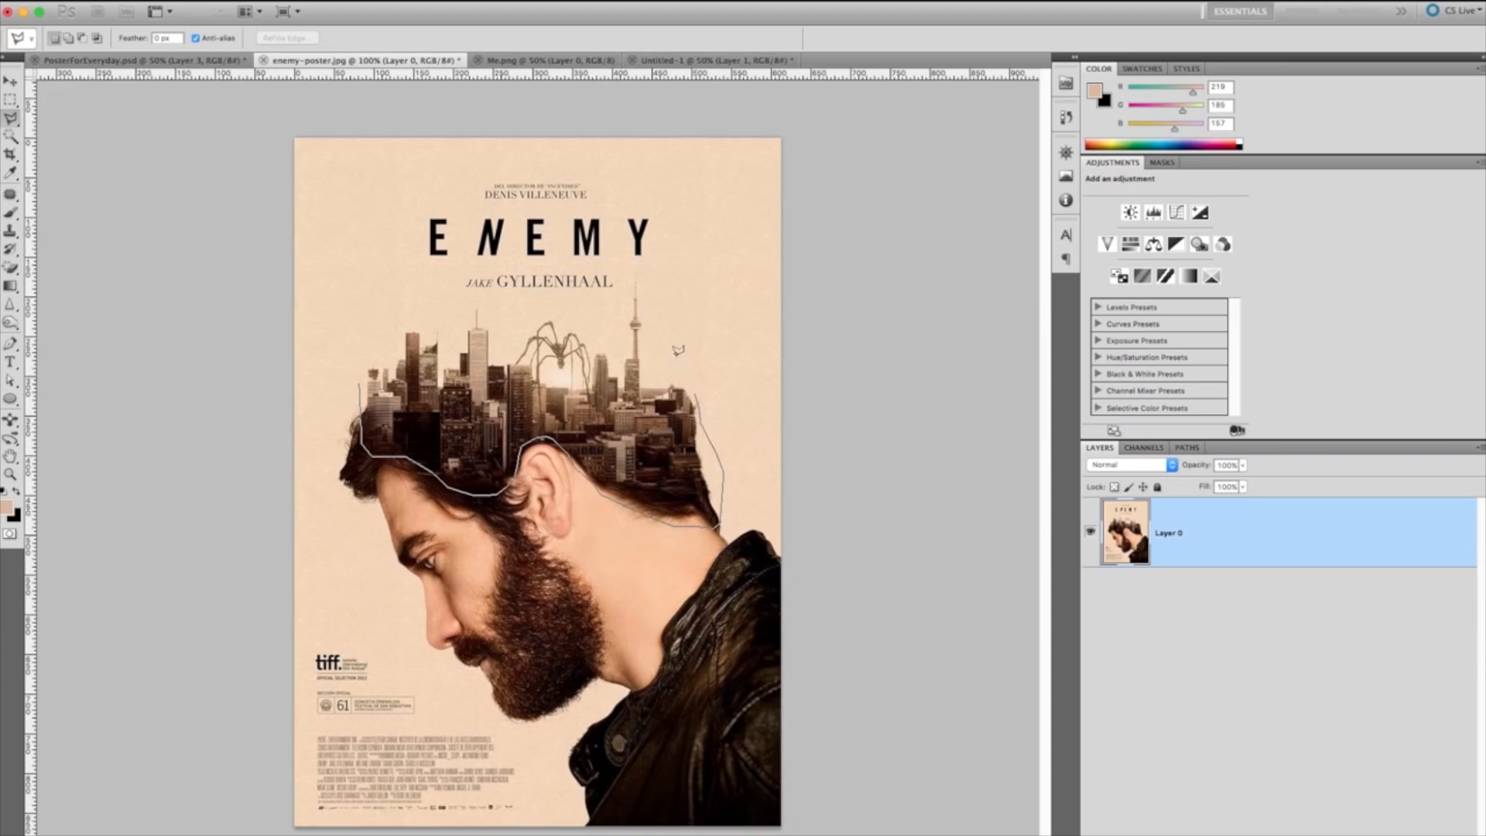
click(631, 264)
click(619, 305)
click(596, 316)
click(473, 301)
click(423, 301)
click(387, 311)
click(365, 334)
click(360, 378)
key(v)
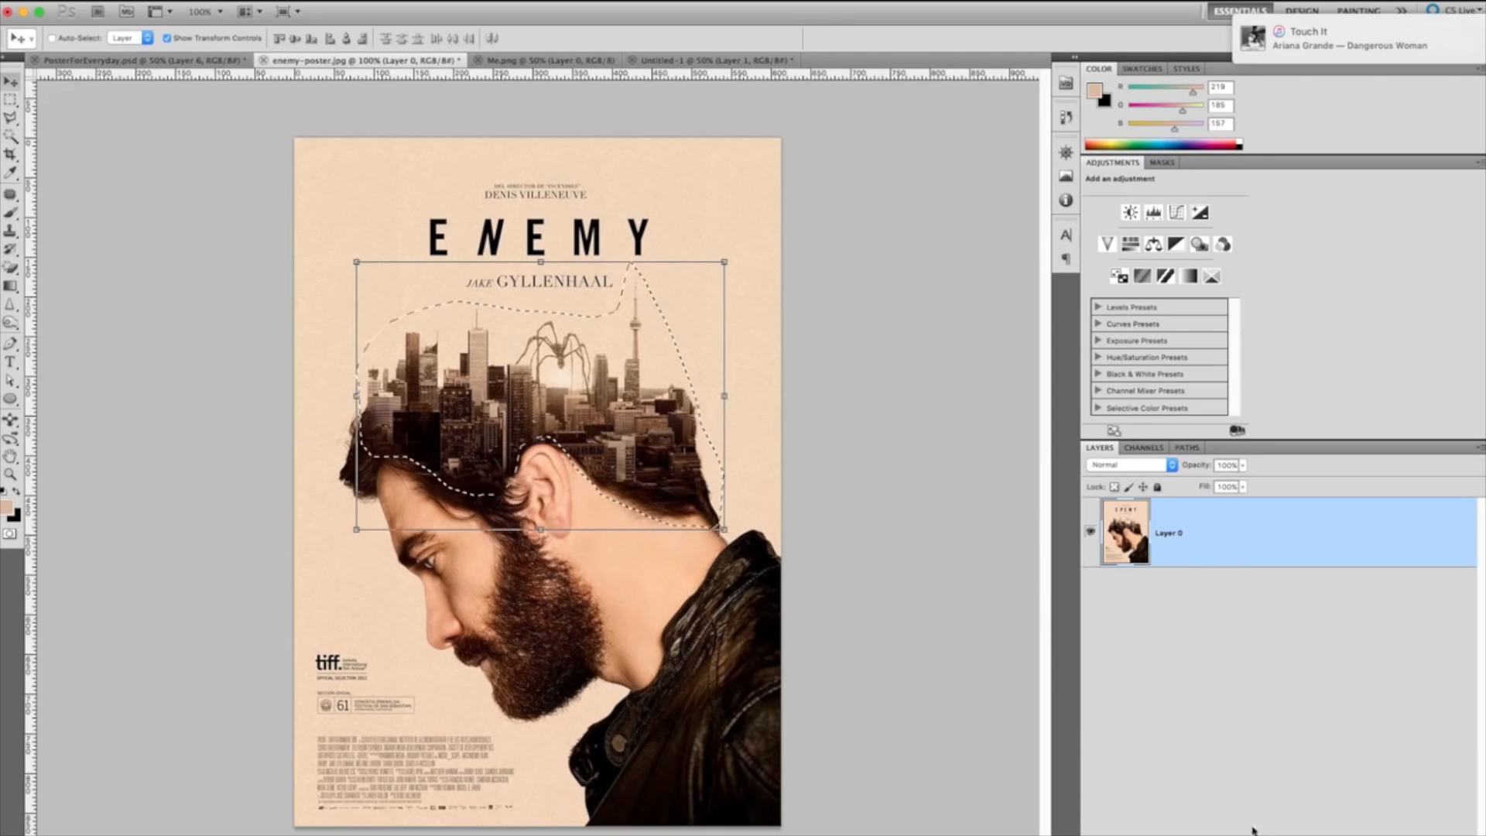
click(1106, 833)
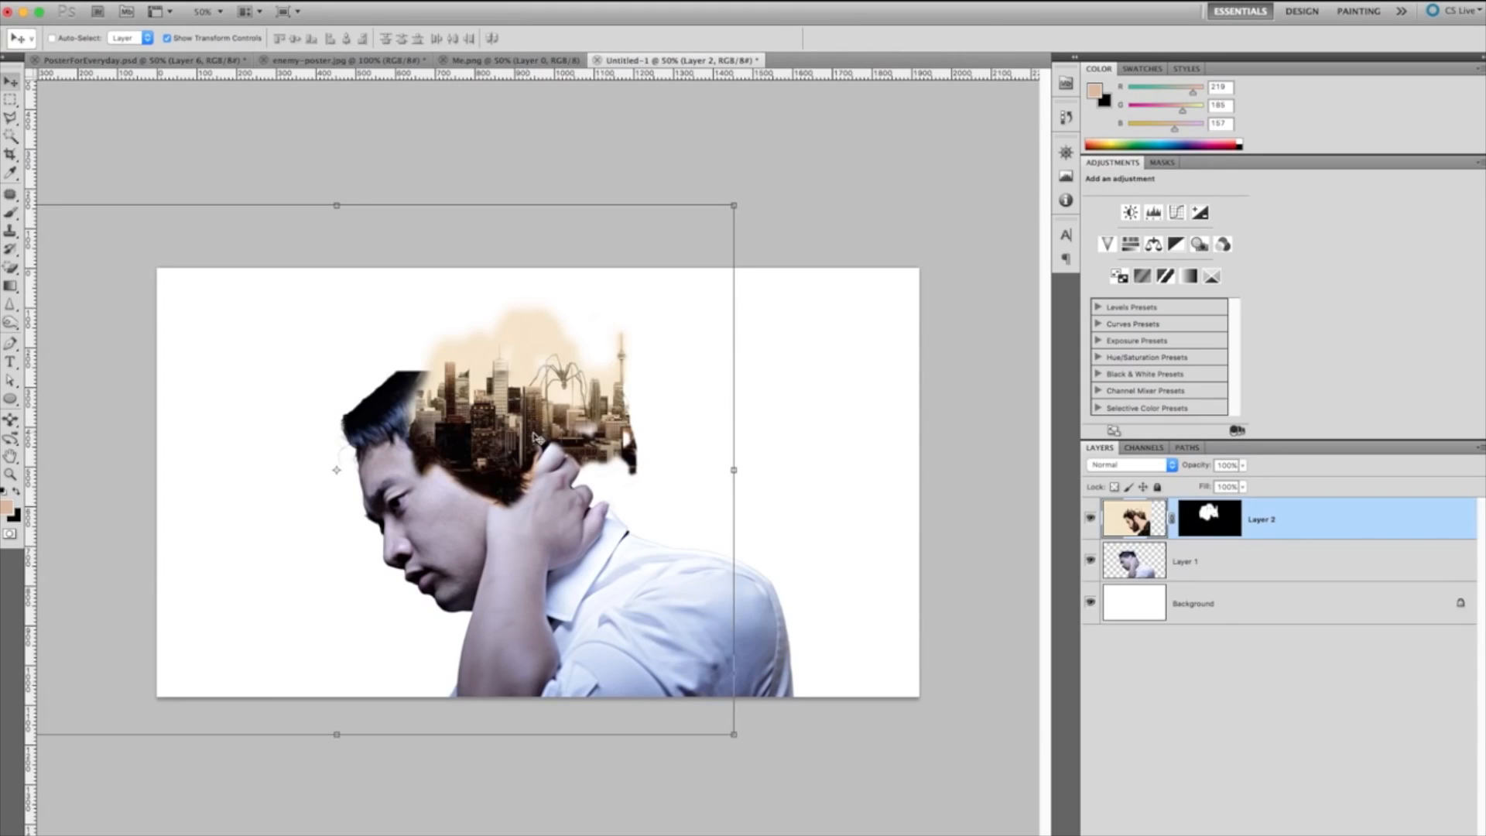
Step: Move the masked skyline layer in Untitled-1 so it sits on top of the man's head
drag(535, 438, 474, 415)
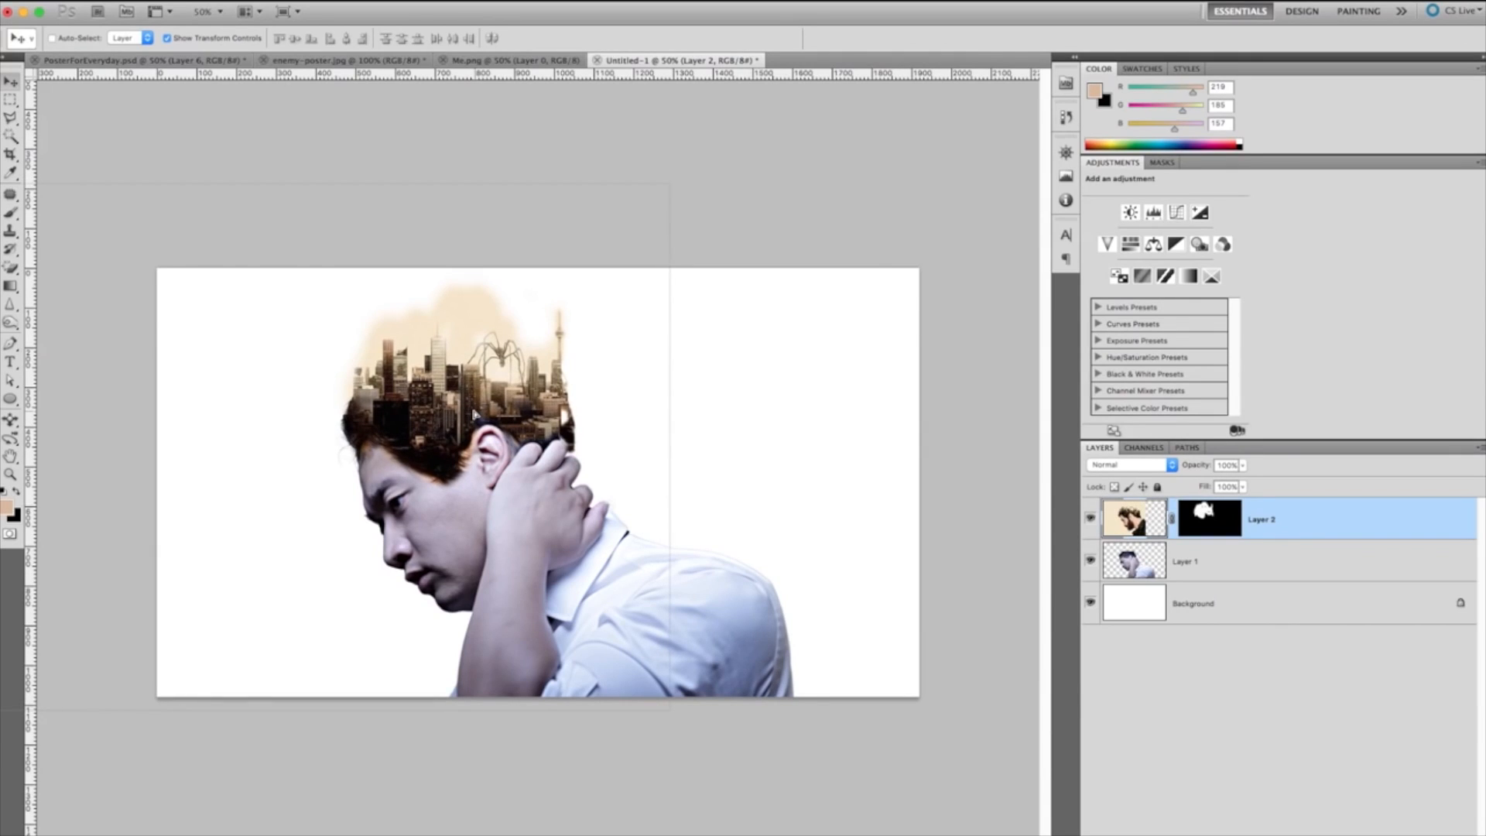
drag(473, 414, 474, 415)
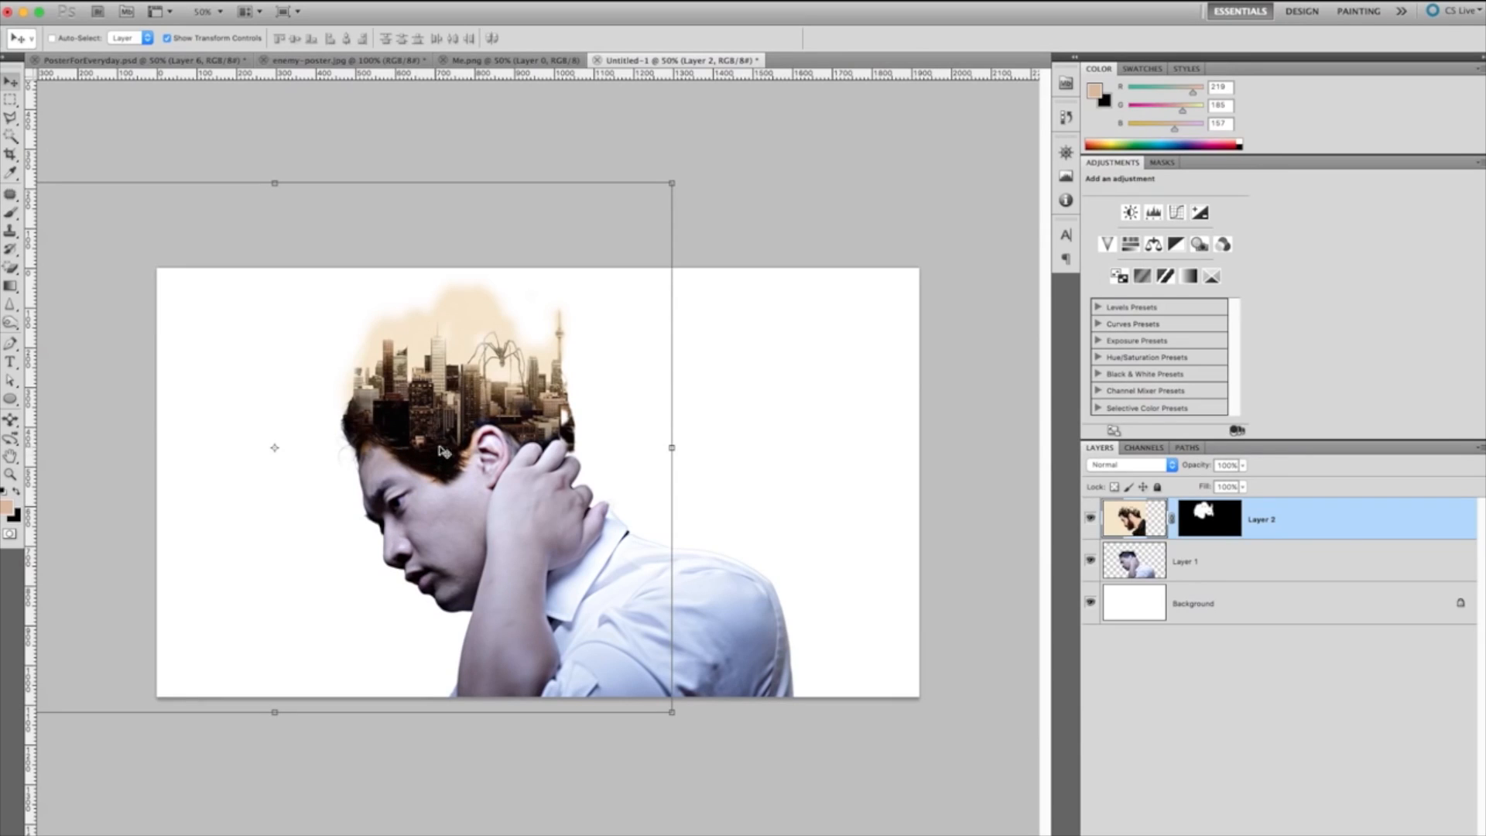
Step: Paint black on Layer 2's mask with an 80 px brush to hide the poster's hair in front of the man's ear
click(1207, 525)
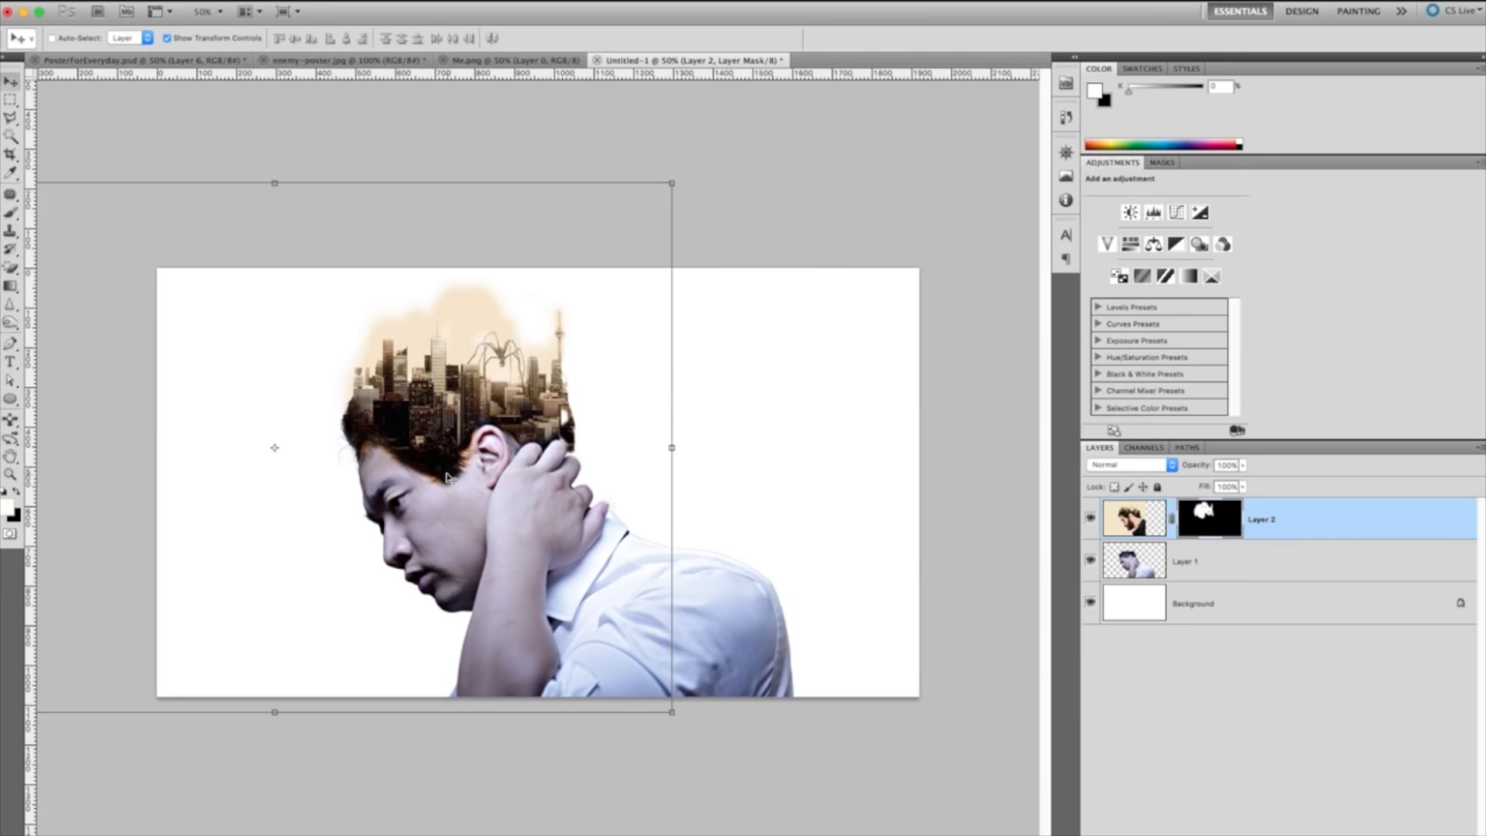
key(b)
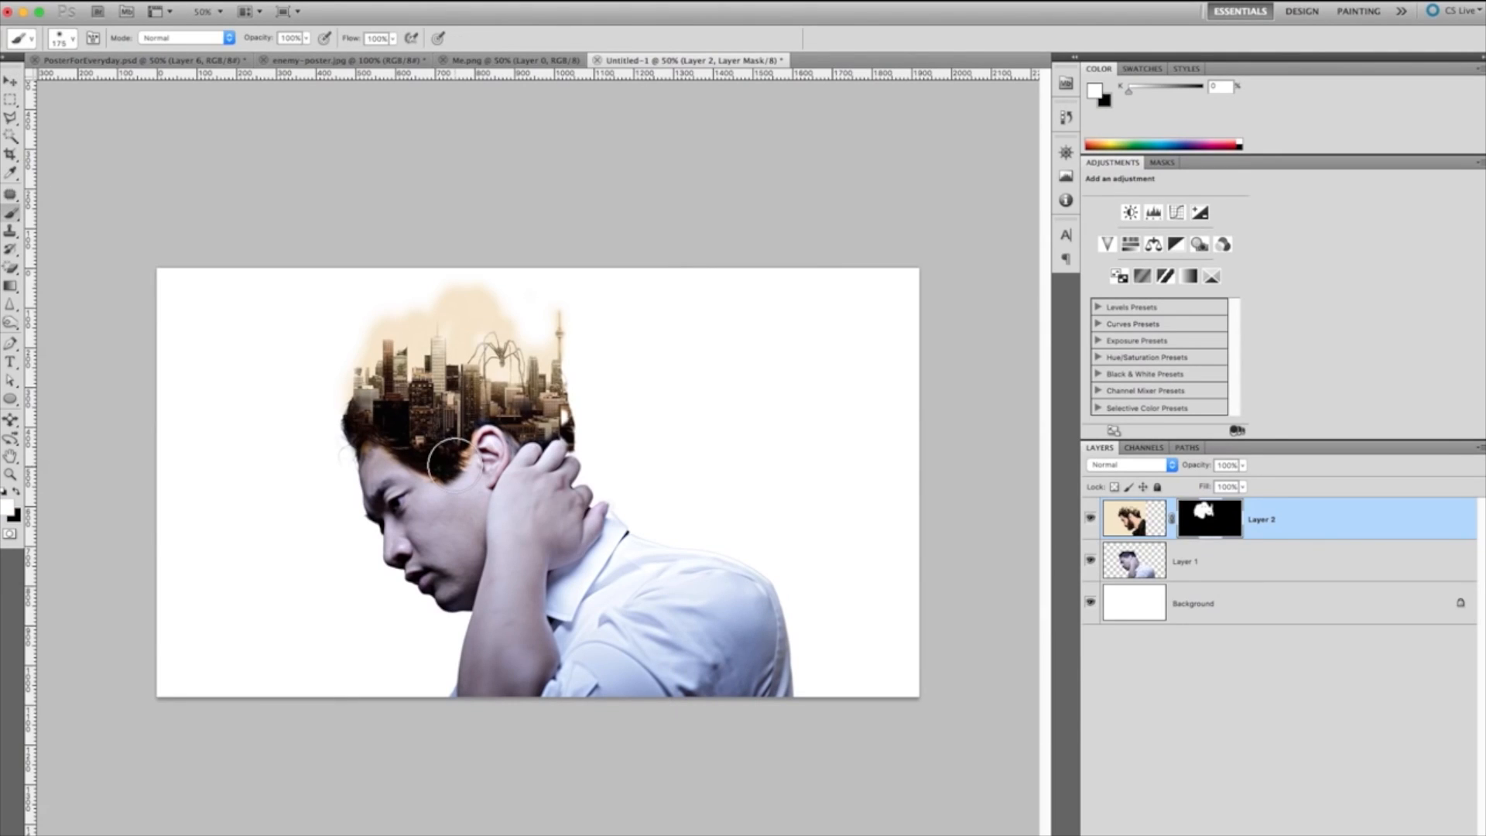
key(bracketleft)
key(bracketleft)
key(bracketleft)
key(bracketleft)
key(bracketleft)
key(x)
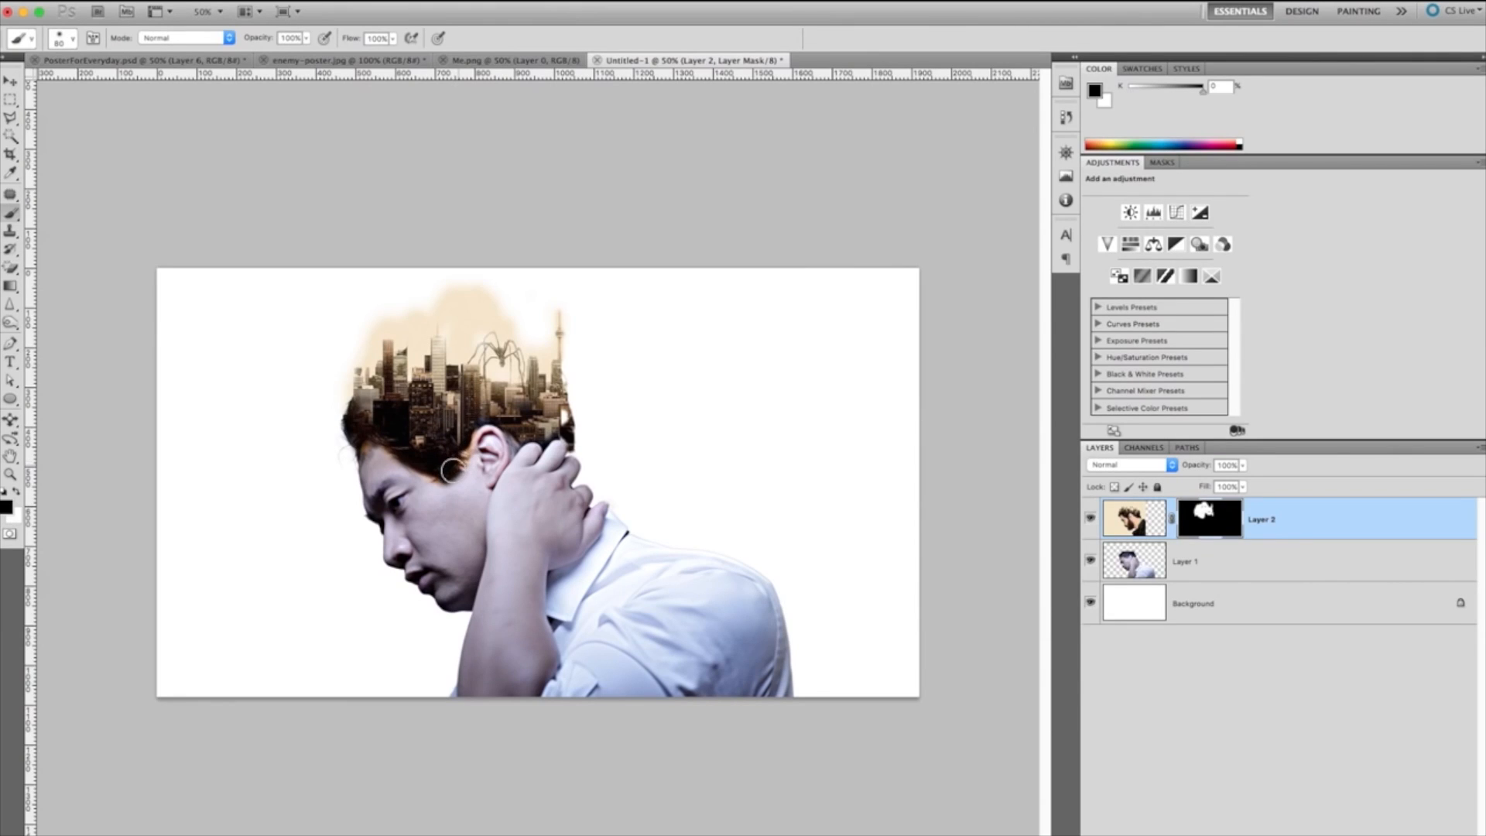
mouse_move(443, 473)
mouse_down()
mouse_move(387, 443)
mouse_move(448, 476)
mouse_move(464, 437)
mouse_move(494, 424)
mouse_move(523, 453)
mouse_move(471, 427)
mouse_move(394, 430)
mouse_move(468, 446)
mouse_up()
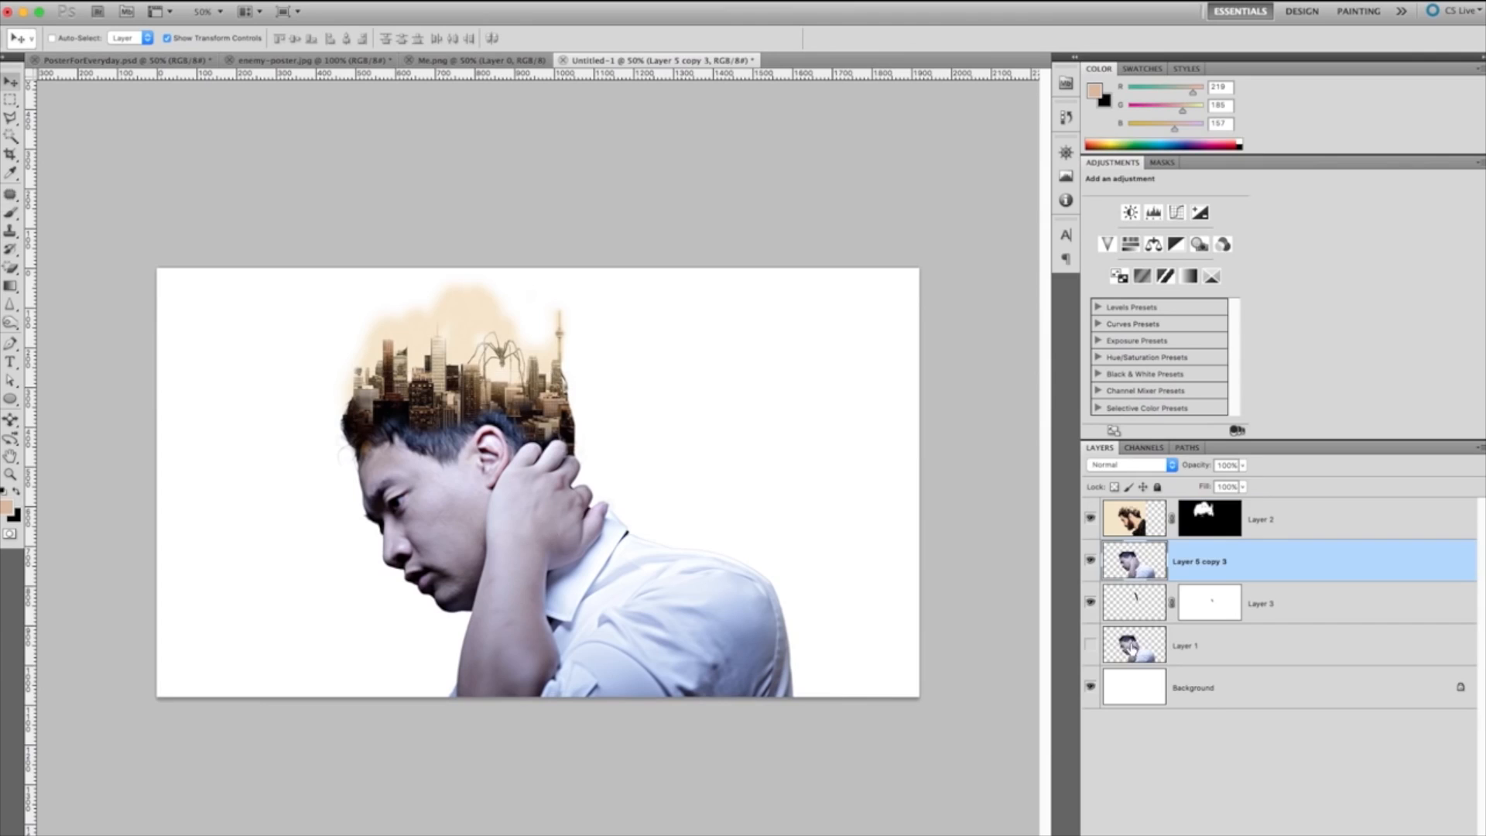
Step: Delete the hidden Layer 1 and shift Layer 2, Layer 5 copy 3 and Layer 3 together down and to the right on the canvas
click(1196, 645)
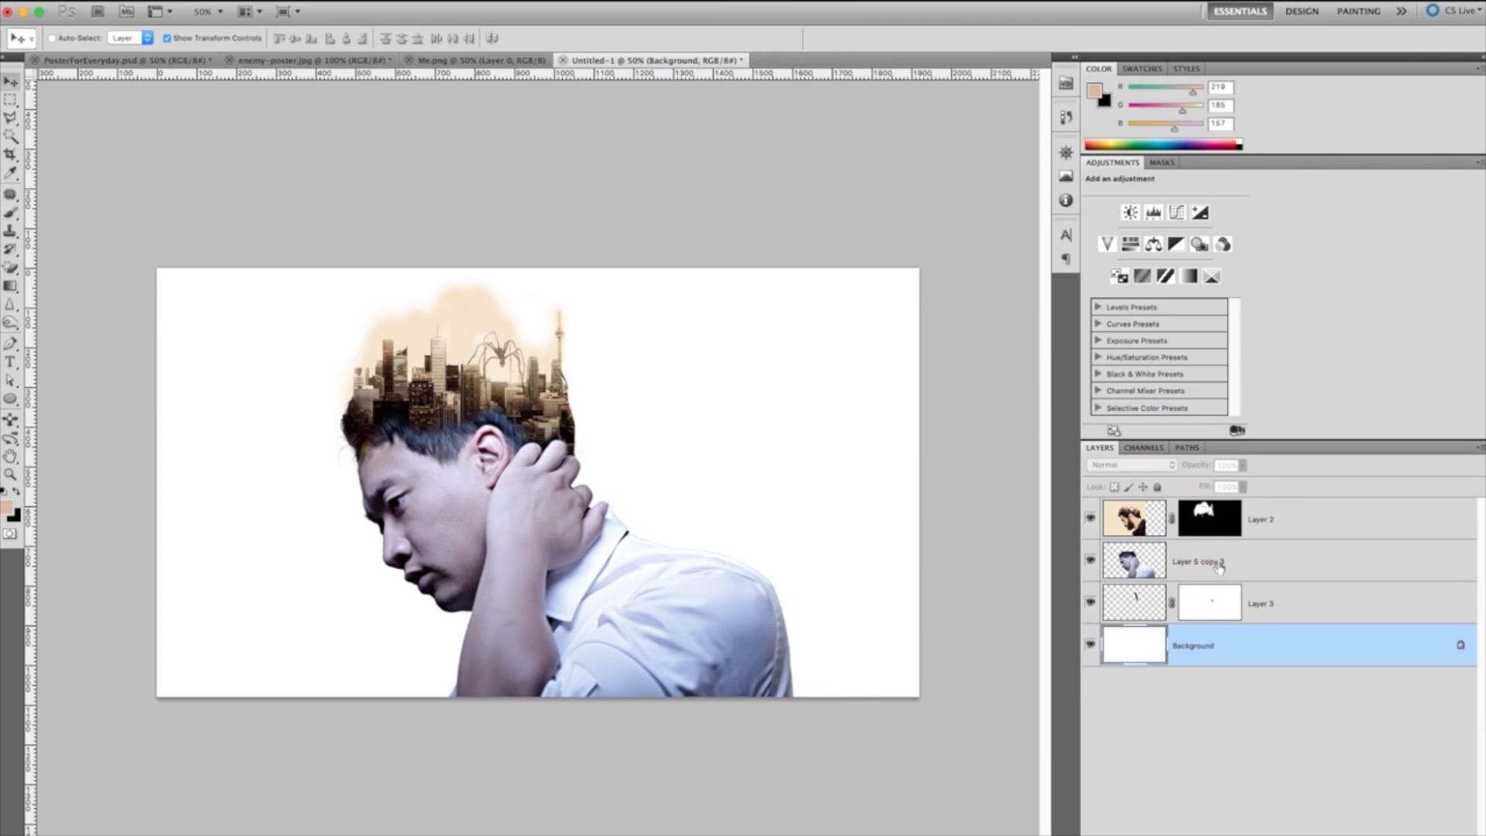
click(1289, 515)
shift+click(1269, 611)
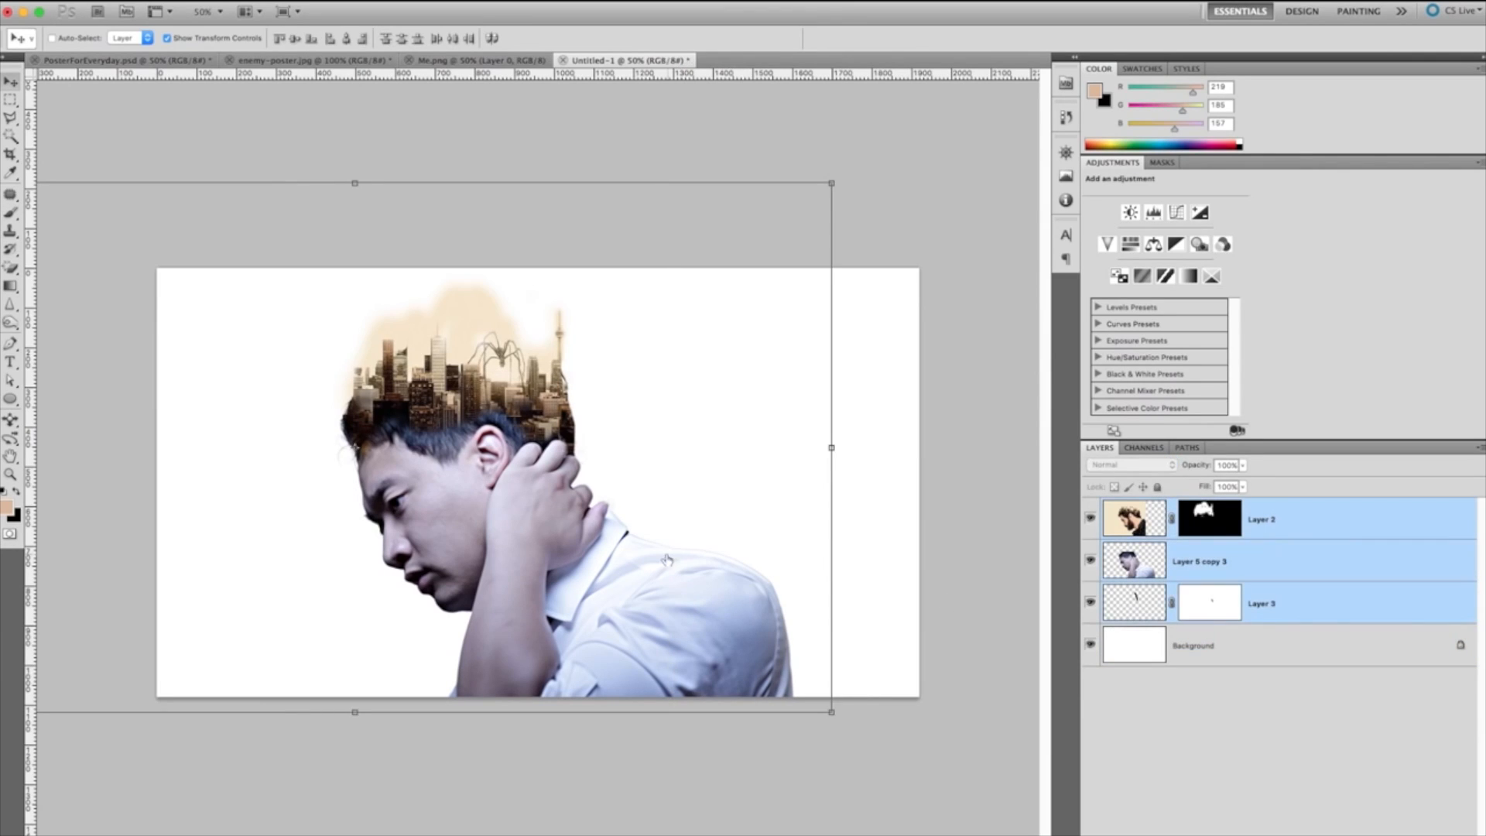
drag(687, 586, 696, 594)
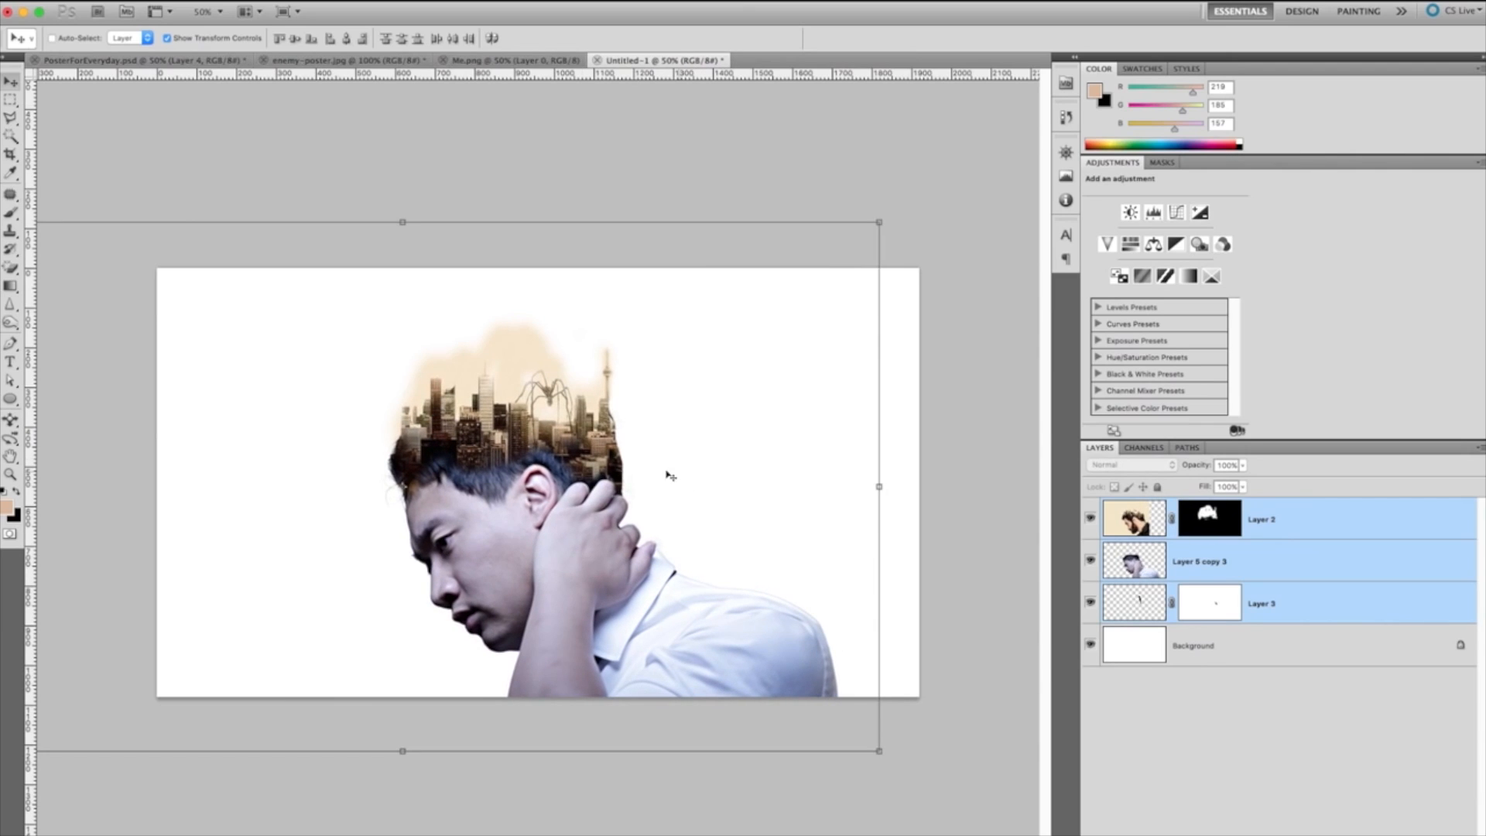
Step: Disable Layer 2's mask and sample the poster's beige backdrop as the foreground colour
shift+click(1219, 527)
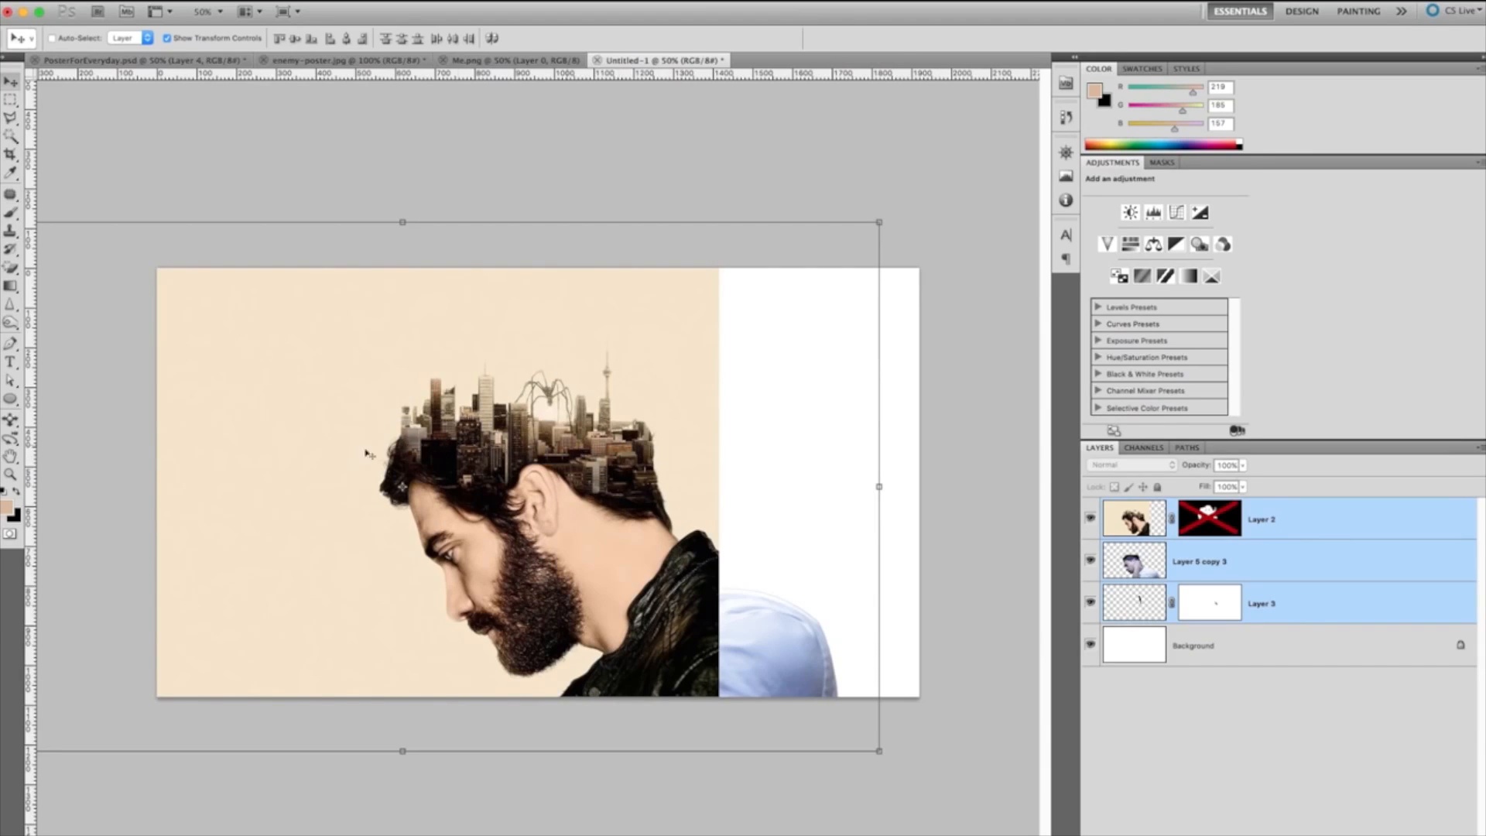
key(i)
click(341, 453)
click(341, 453)
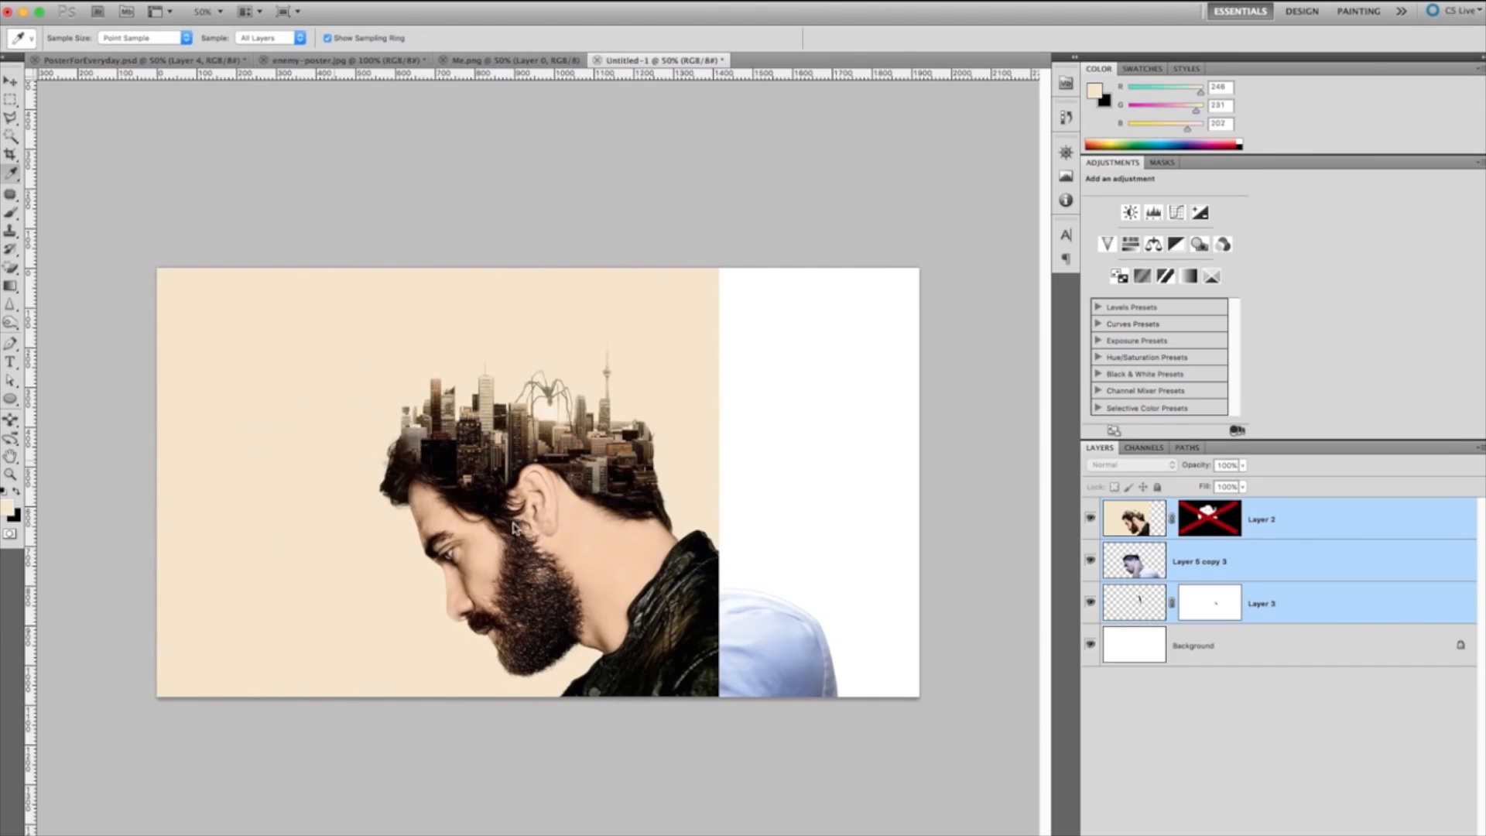
Step: Add a new layer above the Background filled with the sampled beige, and re-enable Layer 2's mask
click(1320, 657)
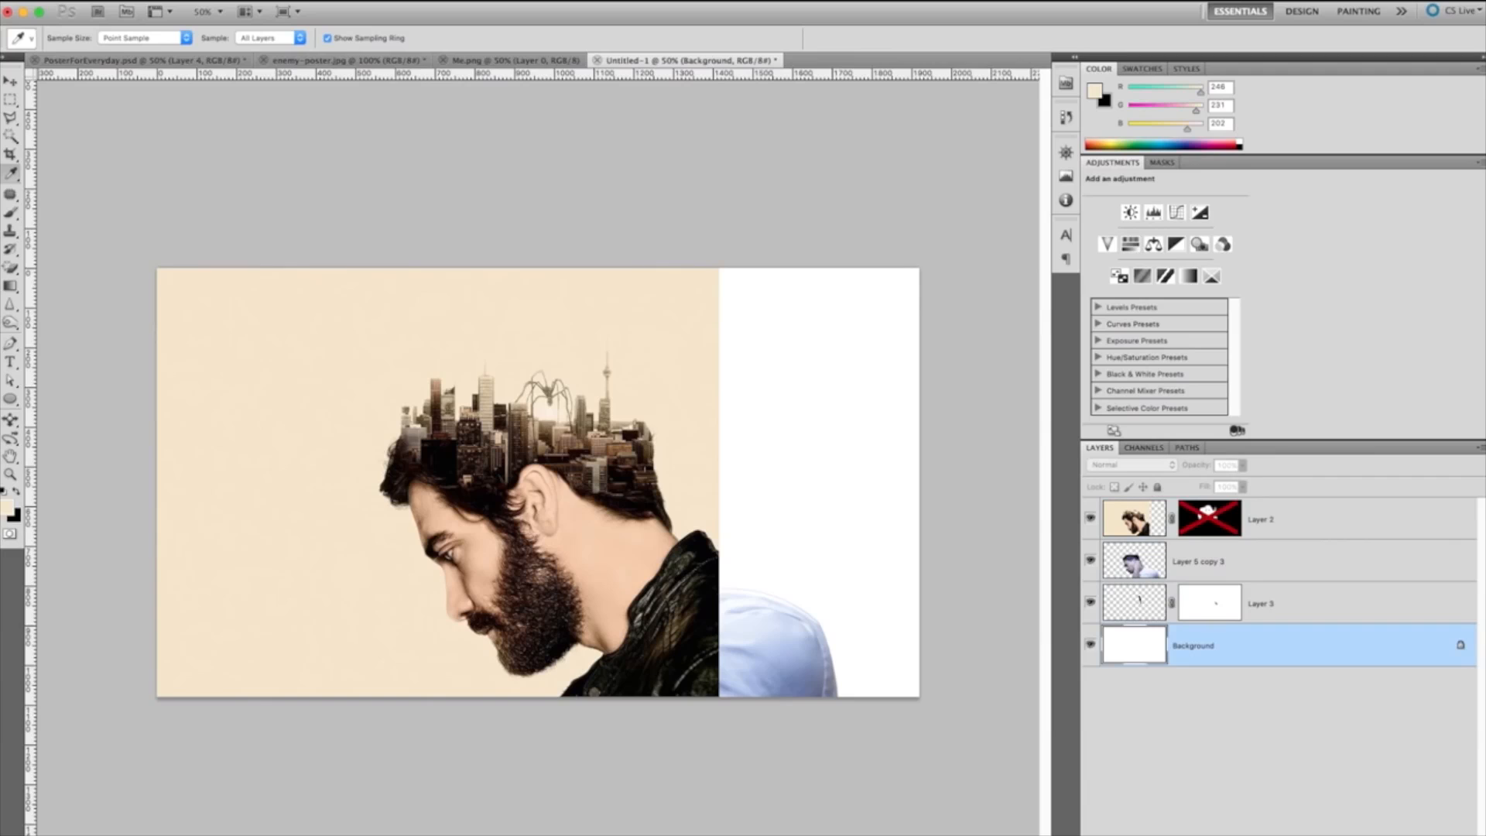
key(super+shift+alt+n)
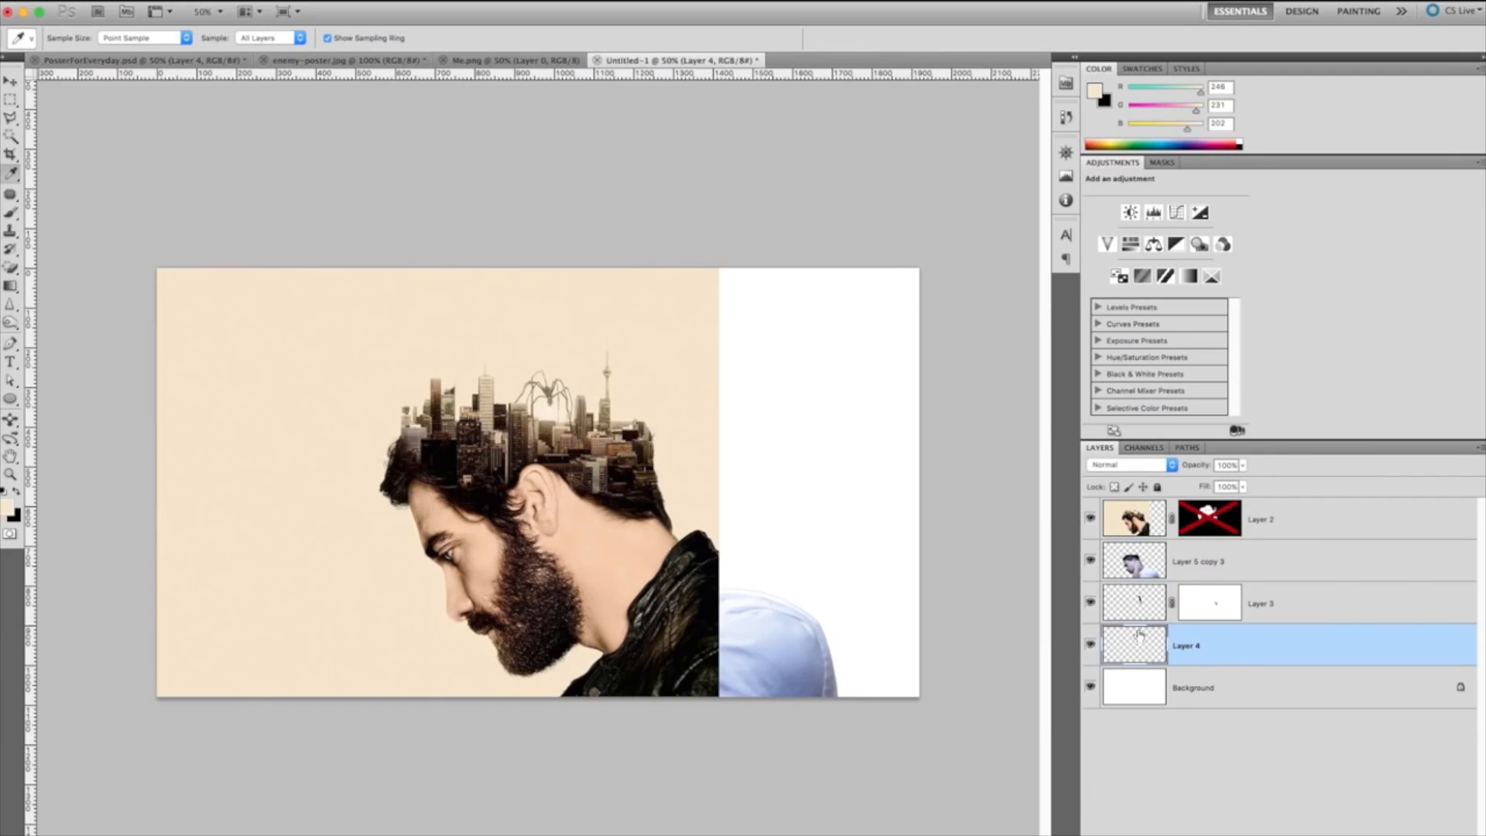
key(alt+BackSpace)
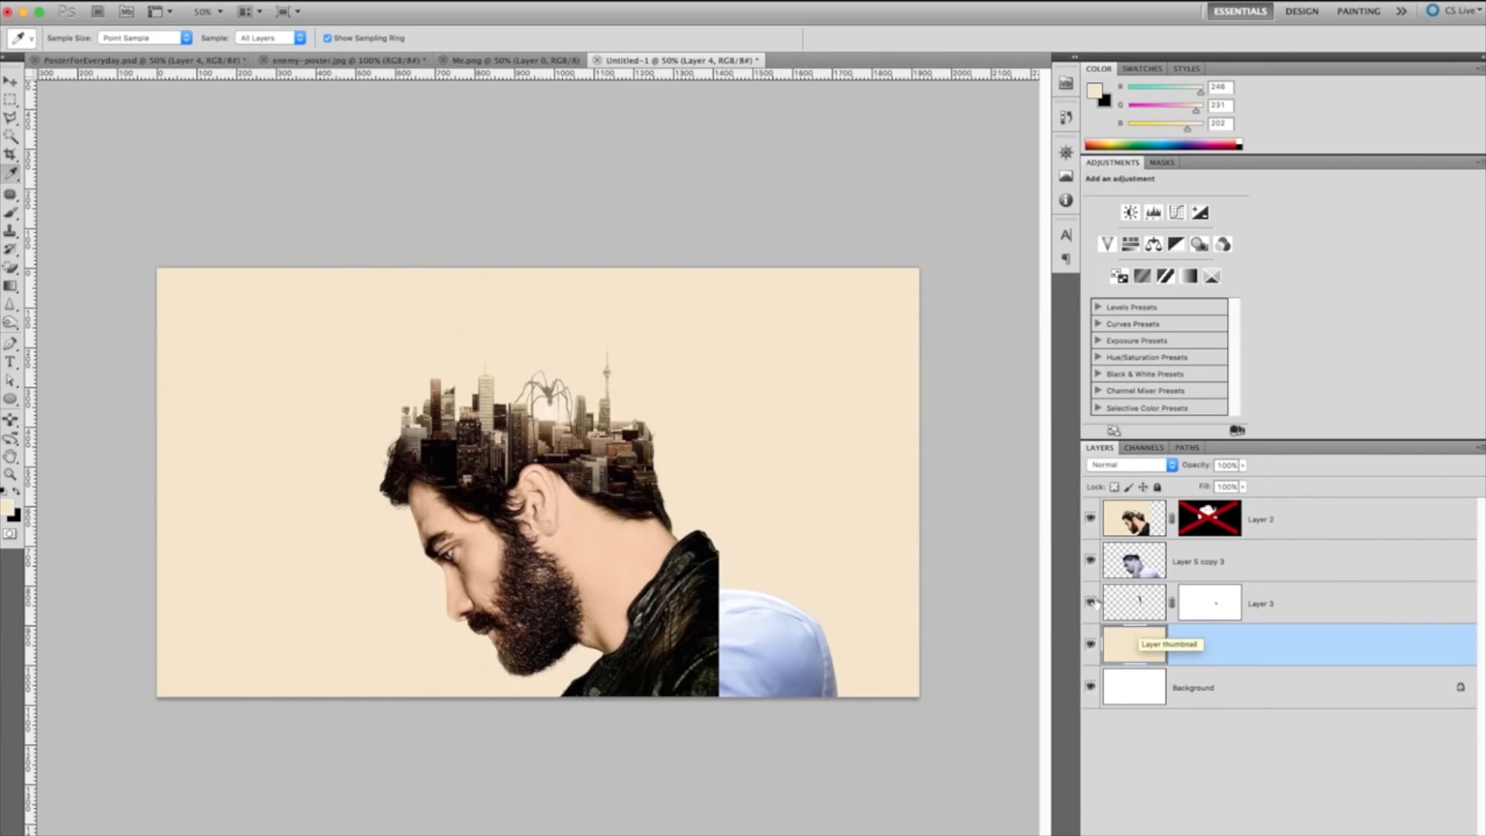
shift+click(1204, 523)
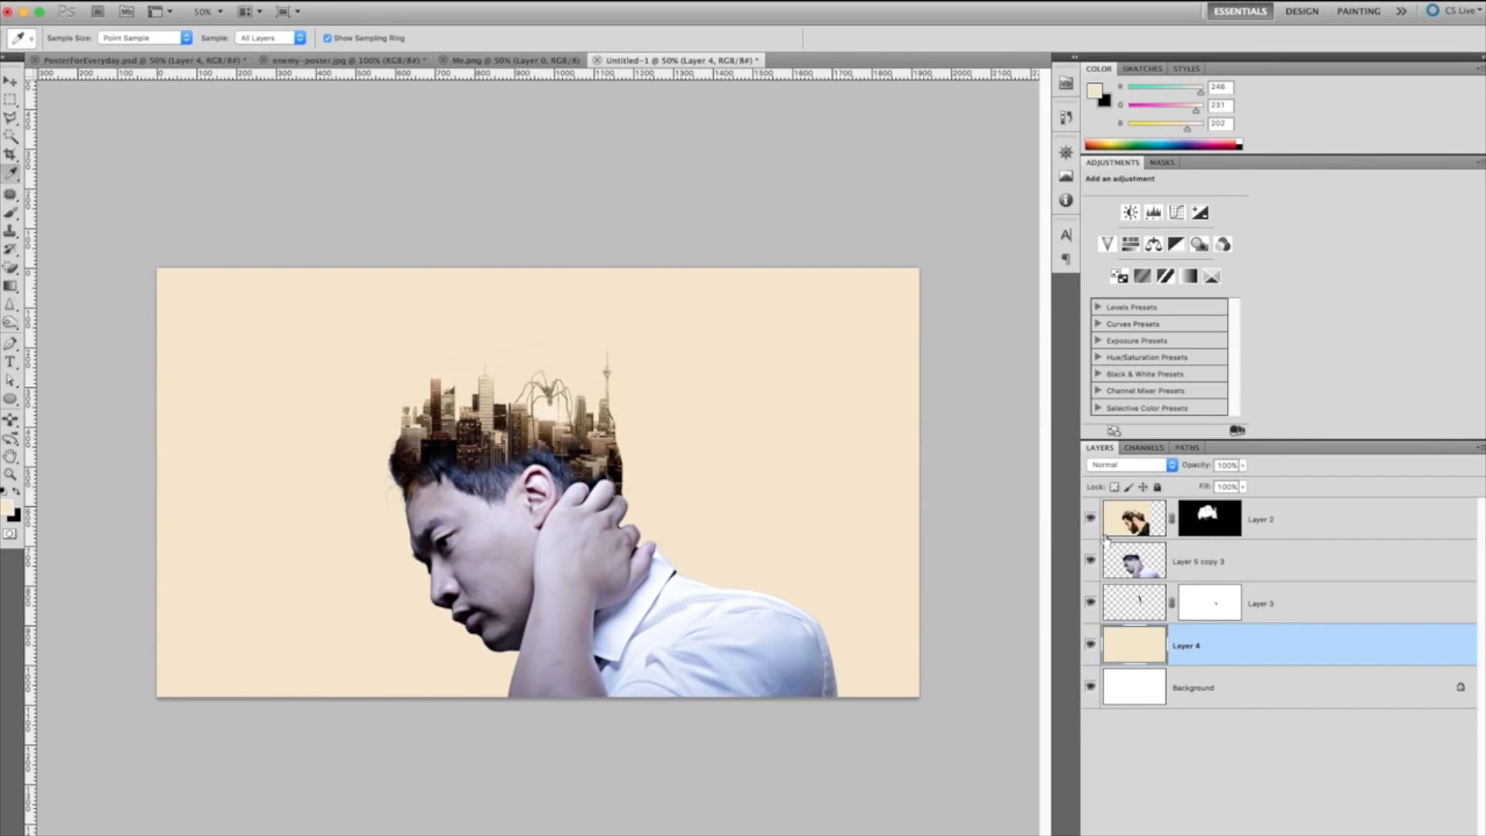
click(1224, 563)
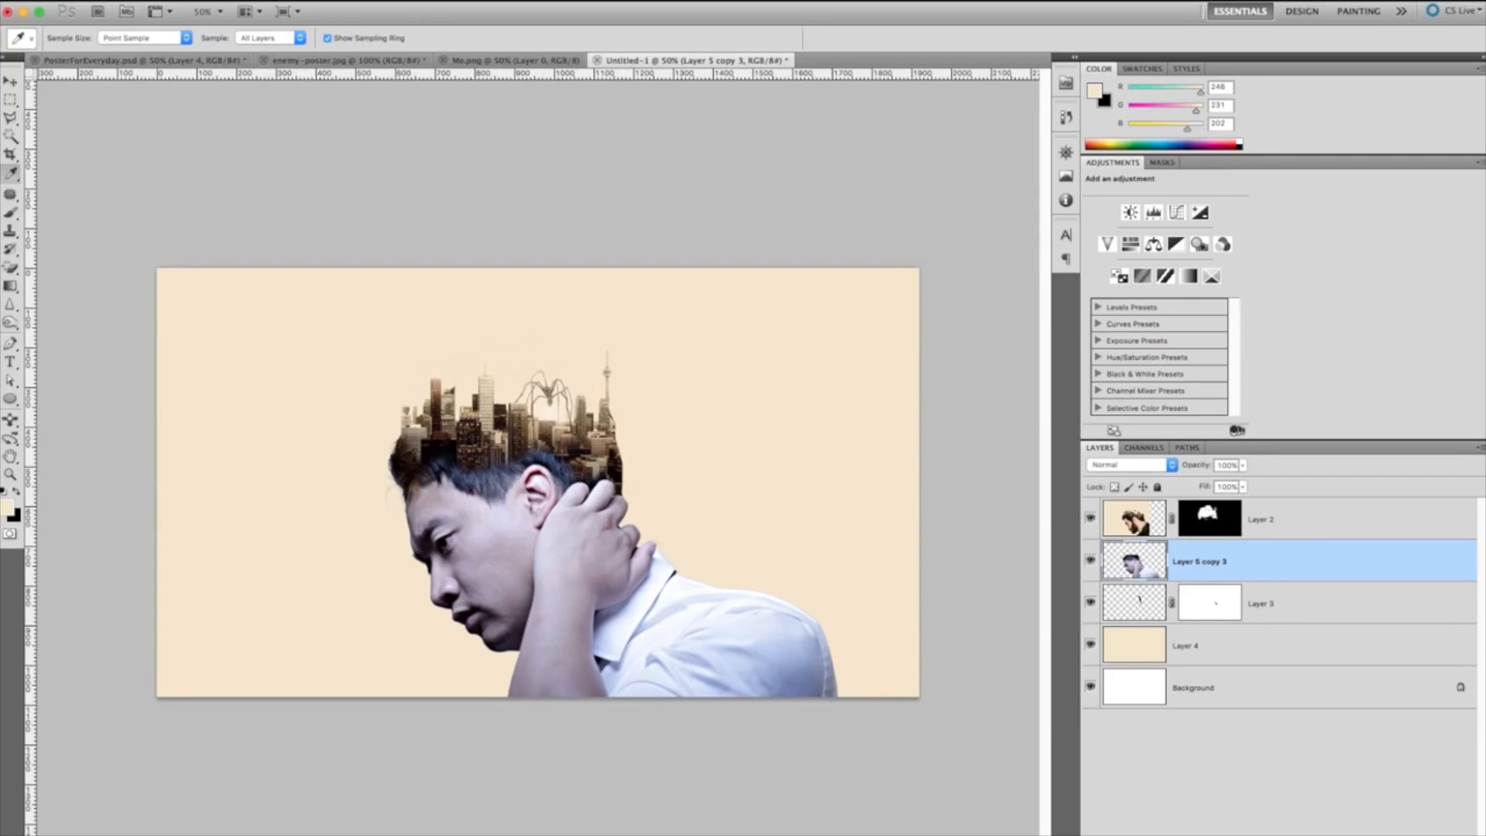
click(1144, 834)
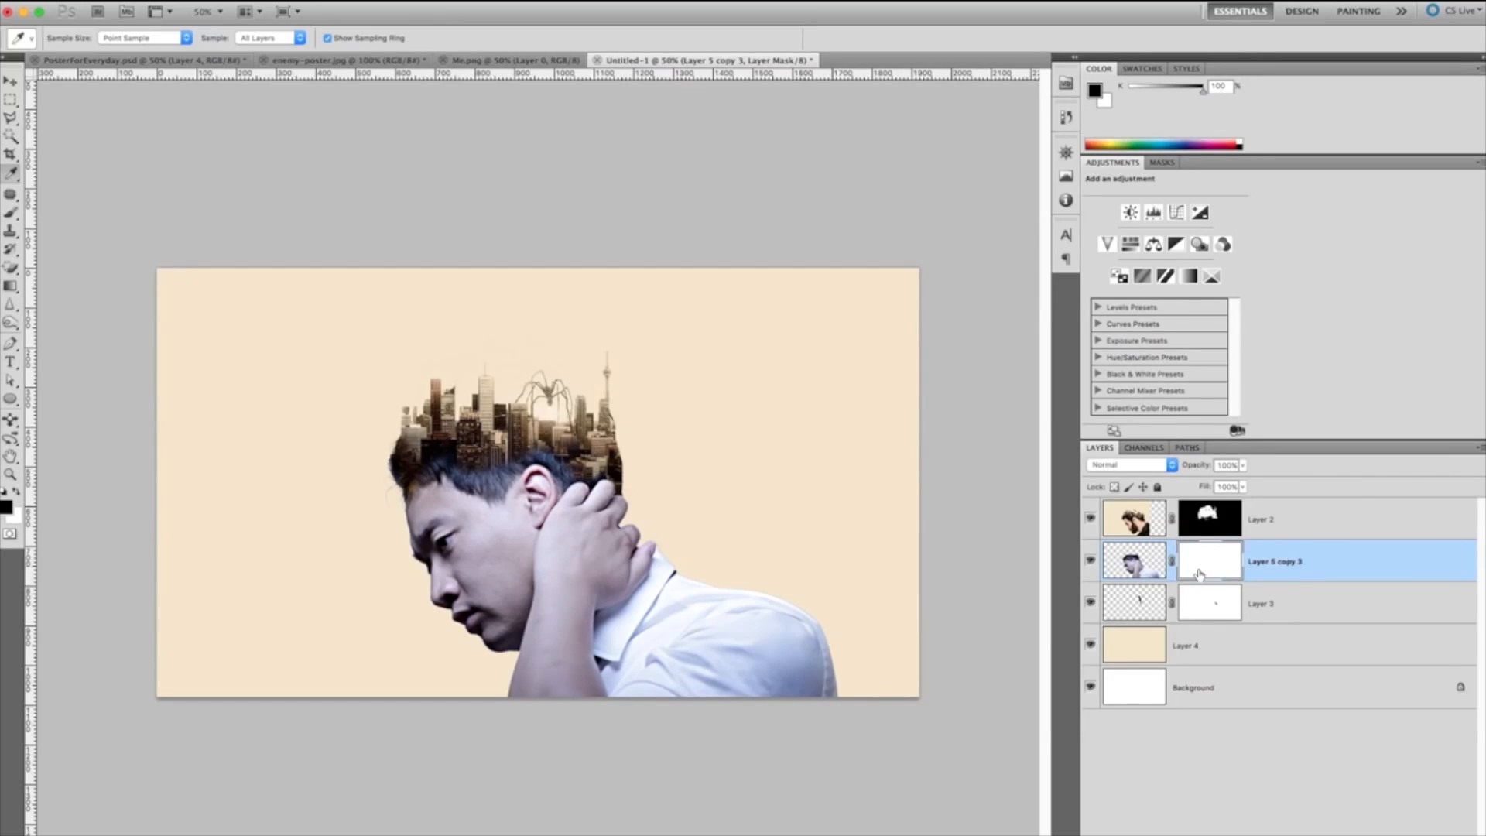
key(ctrl+z)
Step: Paint white on Layer 2's mask to bring back the poster's hair across the man's upper head and in front of his ear
click(1205, 524)
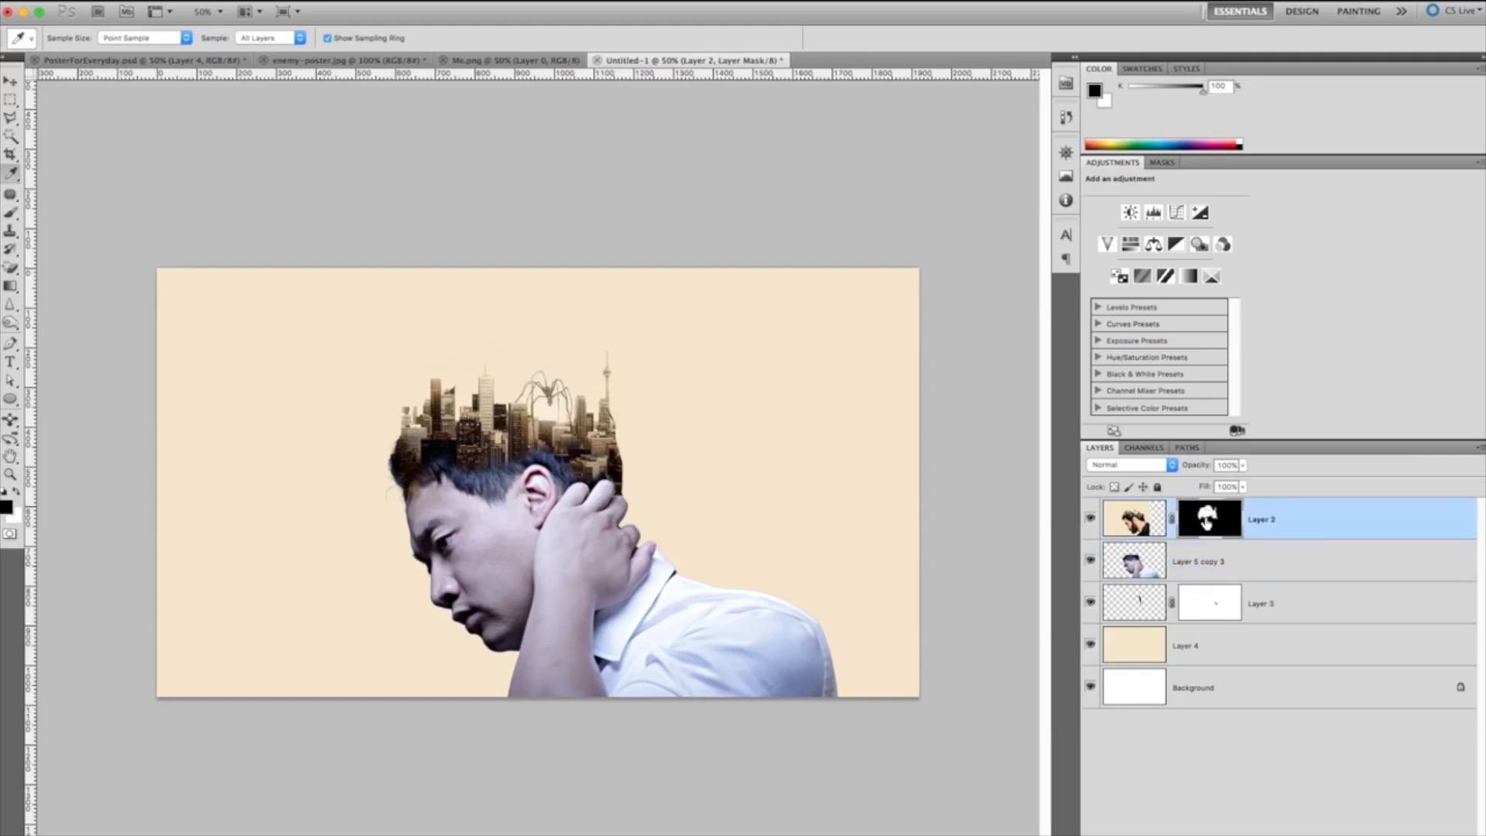
key(b)
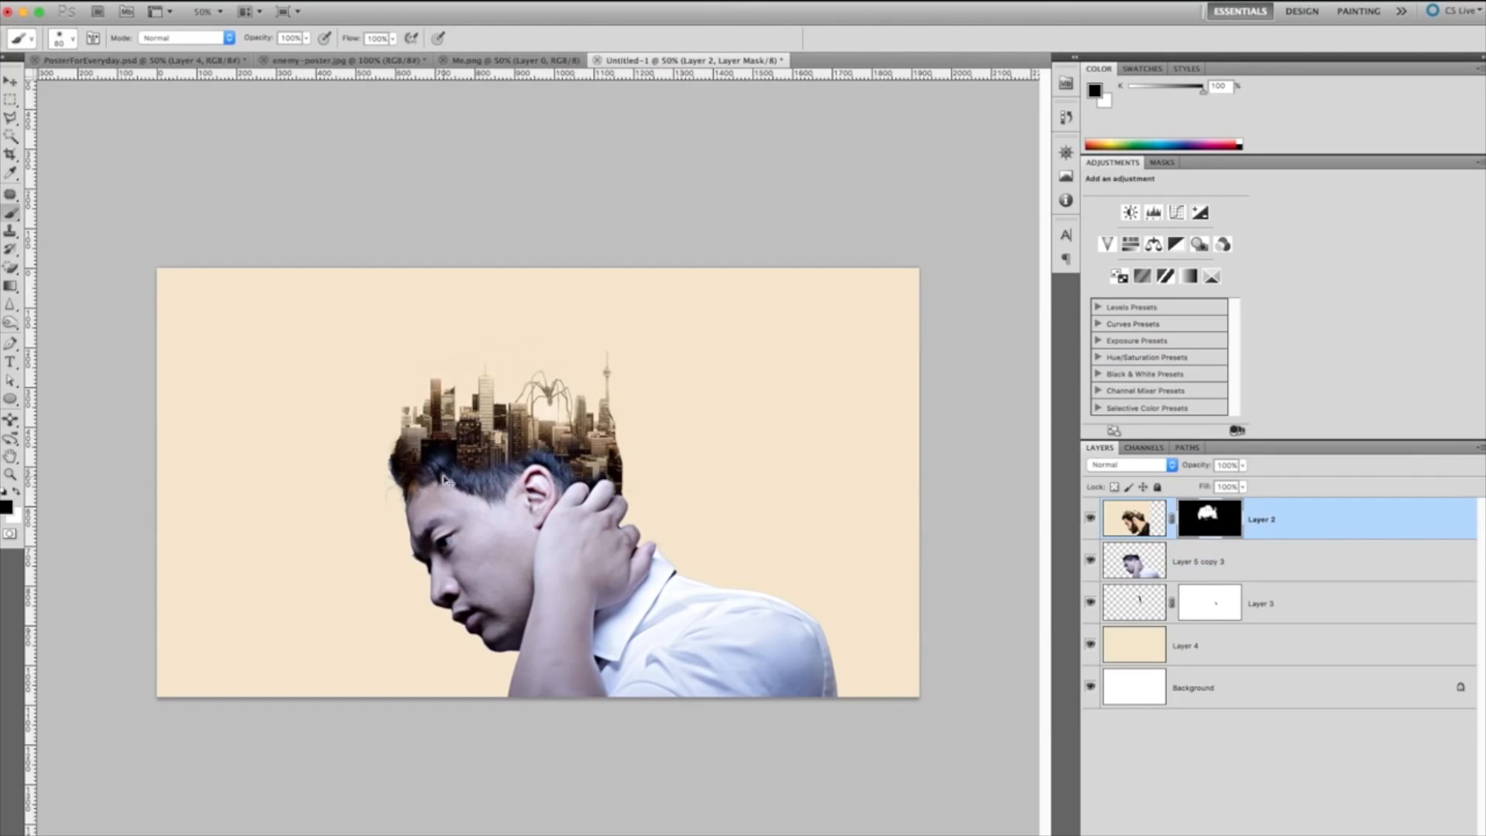
key(x)
mouse_move(448, 475)
mouse_down()
mouse_move(506, 526)
mouse_move(523, 483)
mouse_move(503, 465)
mouse_move(489, 479)
mouse_move(531, 455)
mouse_move(566, 472)
mouse_move(588, 462)
mouse_move(572, 468)
mouse_up()
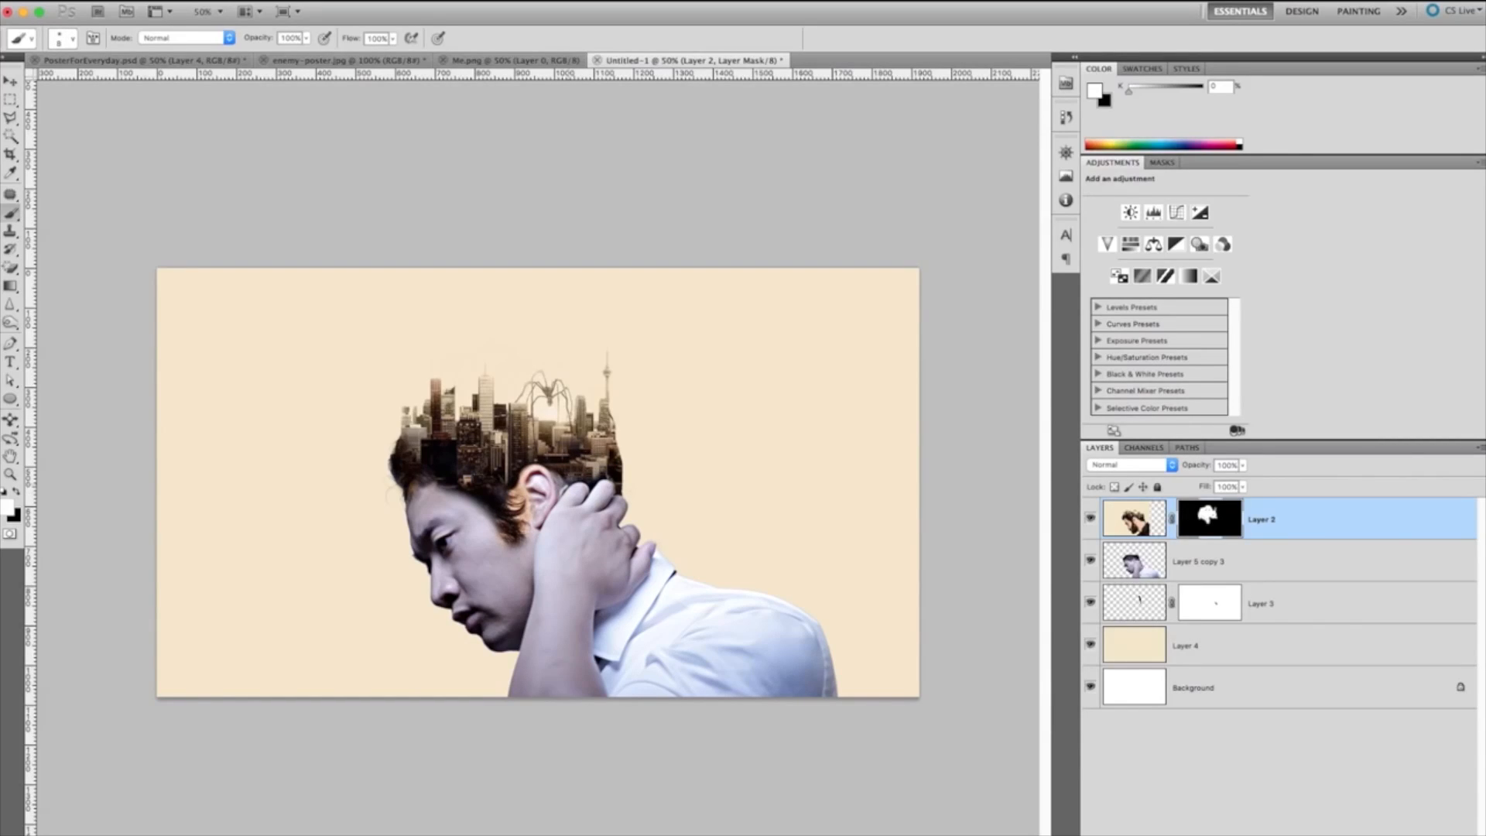
Step: Paint white on Layer 2's mask with a 20 px brush to reveal the poster's skin and hairline behind the man's ear
scroll(570, 483, up, 4)
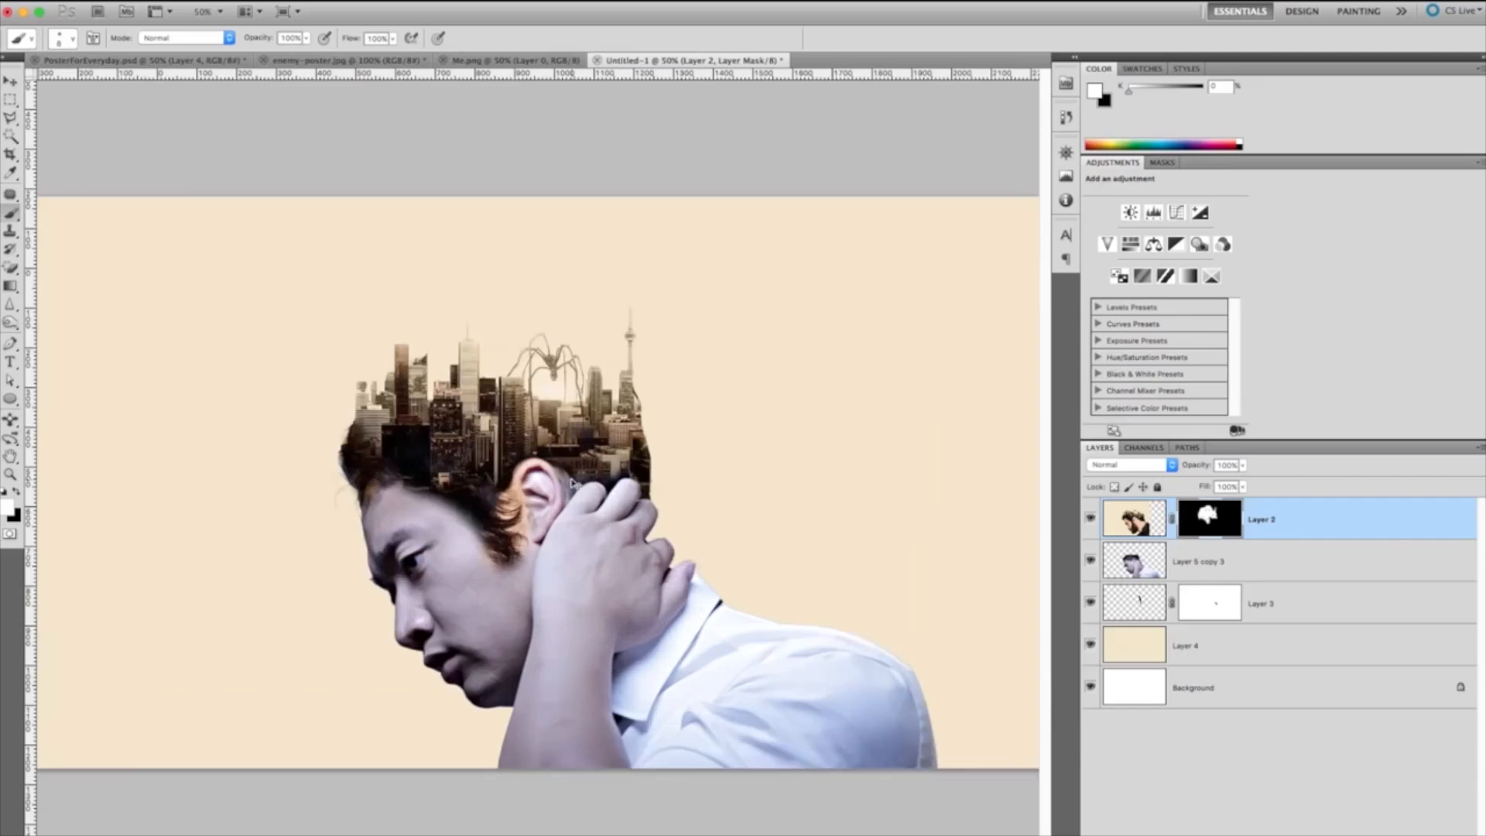
scroll(573, 483, up, 1)
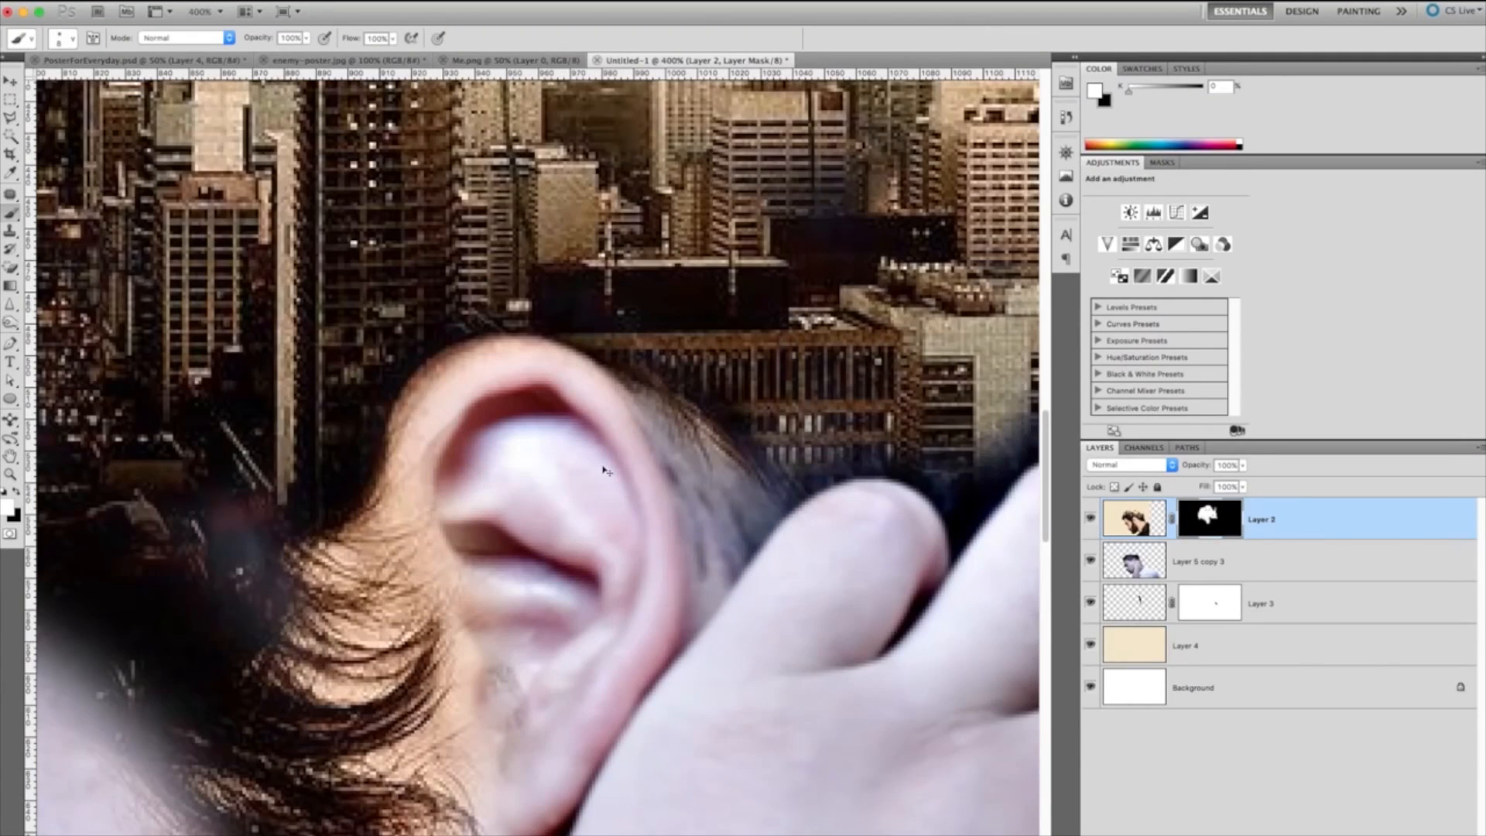
mouse_move(707, 592)
mouse_down()
mouse_move(671, 432)
mouse_move(625, 381)
mouse_move(675, 489)
mouse_move(696, 627)
mouse_move(782, 499)
mouse_move(735, 546)
mouse_move(720, 495)
mouse_move(755, 514)
mouse_up()
key(bracketright)
key(bracketright)
key(bracketright)
key(bracketright)
key(bracketright)
key(bracketright)
mouse_move(749, 507)
mouse_down()
mouse_move(718, 554)
mouse_move(734, 485)
mouse_move(724, 421)
mouse_move(713, 482)
mouse_move(685, 393)
mouse_up()
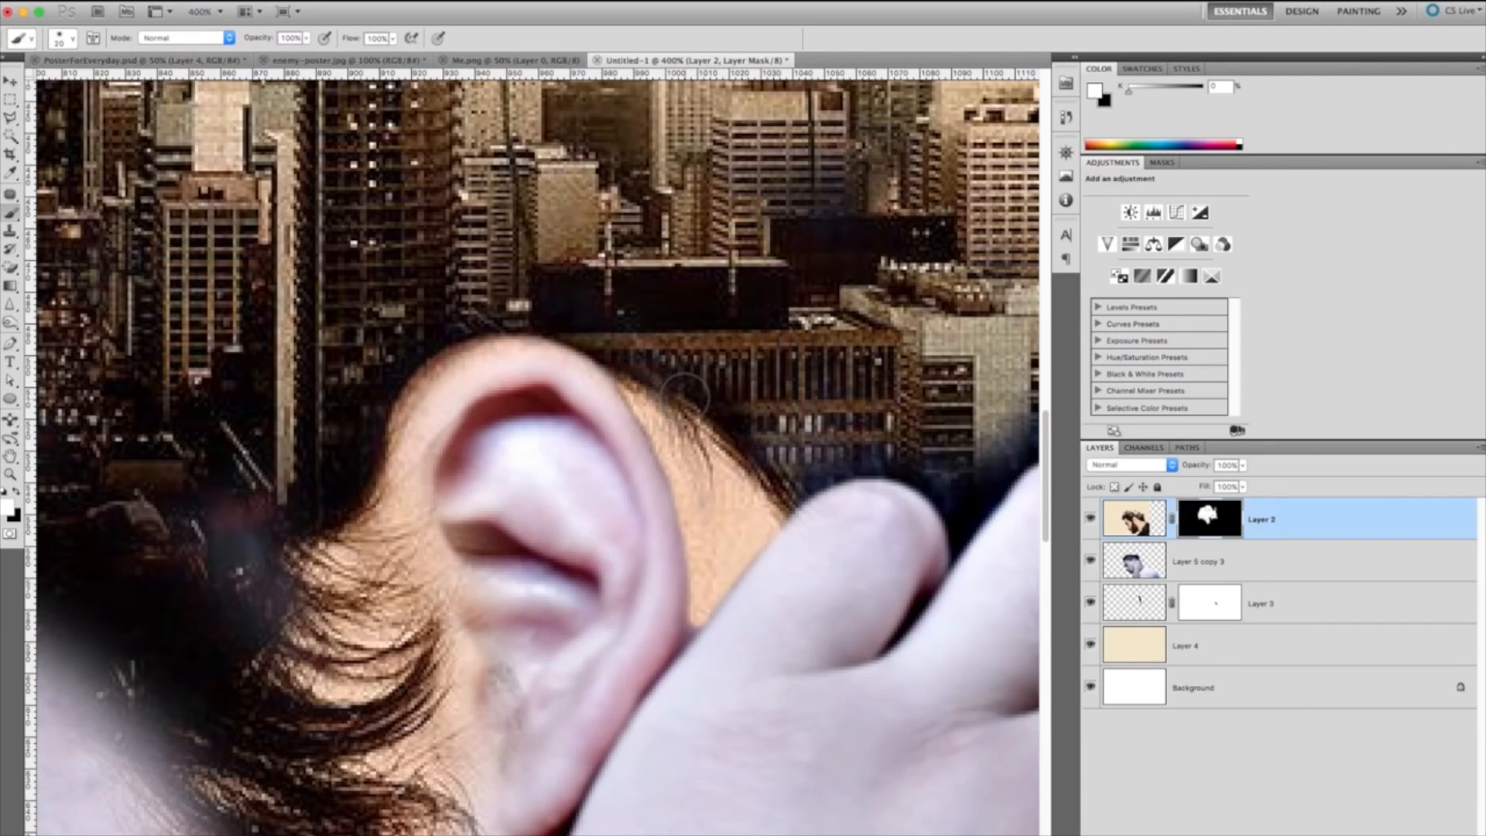
Step: Paint white on Layer 2's mask with a 45 px brush to reveal the poster's hairline along the man's forehead and sideburn
key(ctrl+minus)
key(ctrl+minus)
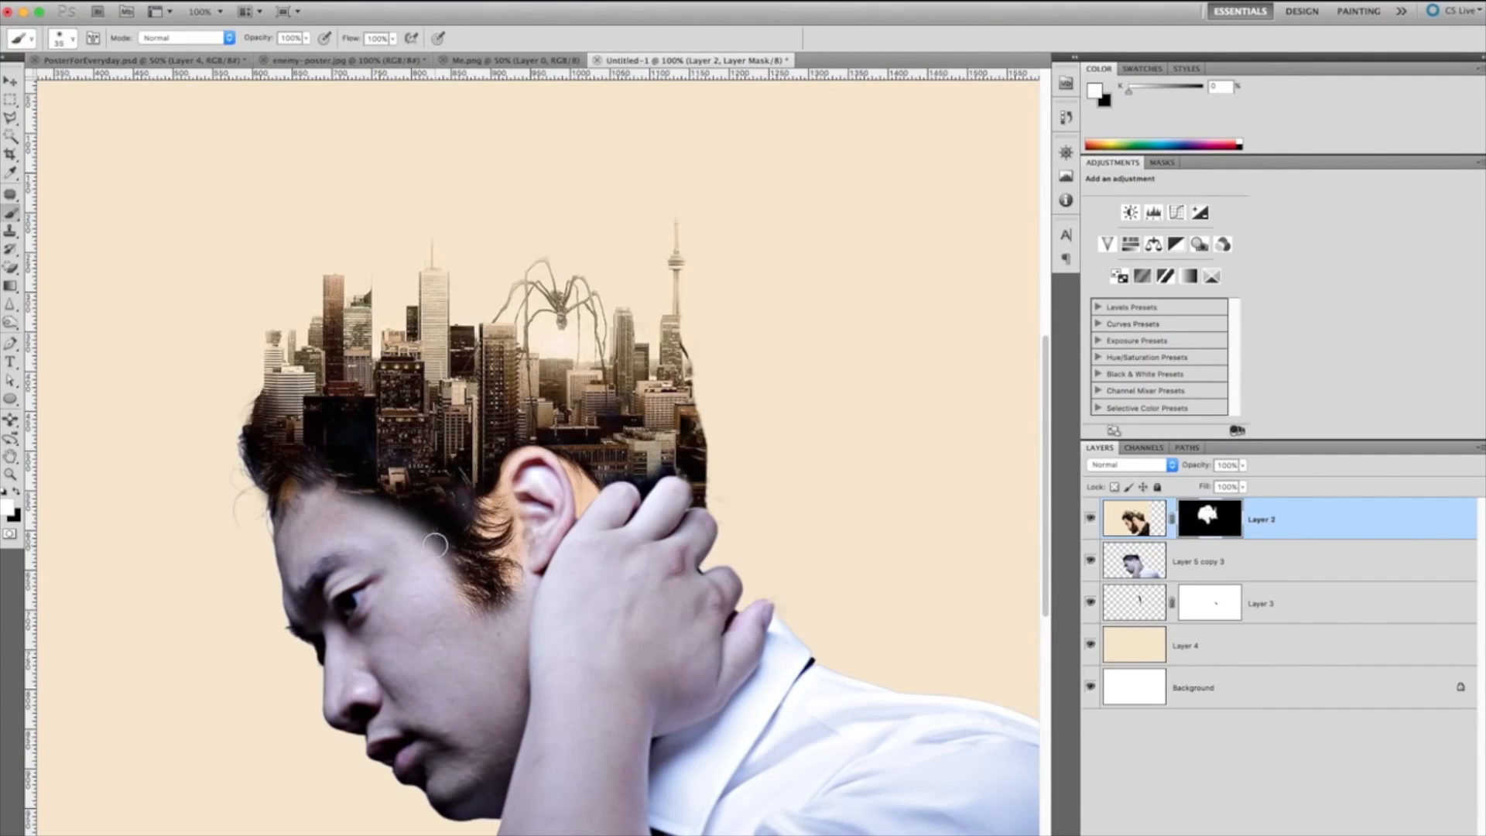
key(bracketright)
key(bracketright)
key(bracketright)
key(bracketright)
key(bracketright)
mouse_move(339, 487)
mouse_down()
mouse_move(305, 483)
mouse_move(289, 501)
mouse_move(391, 517)
mouse_move(475, 597)
mouse_move(515, 596)
mouse_move(457, 507)
mouse_move(371, 513)
mouse_move(332, 497)
mouse_up()
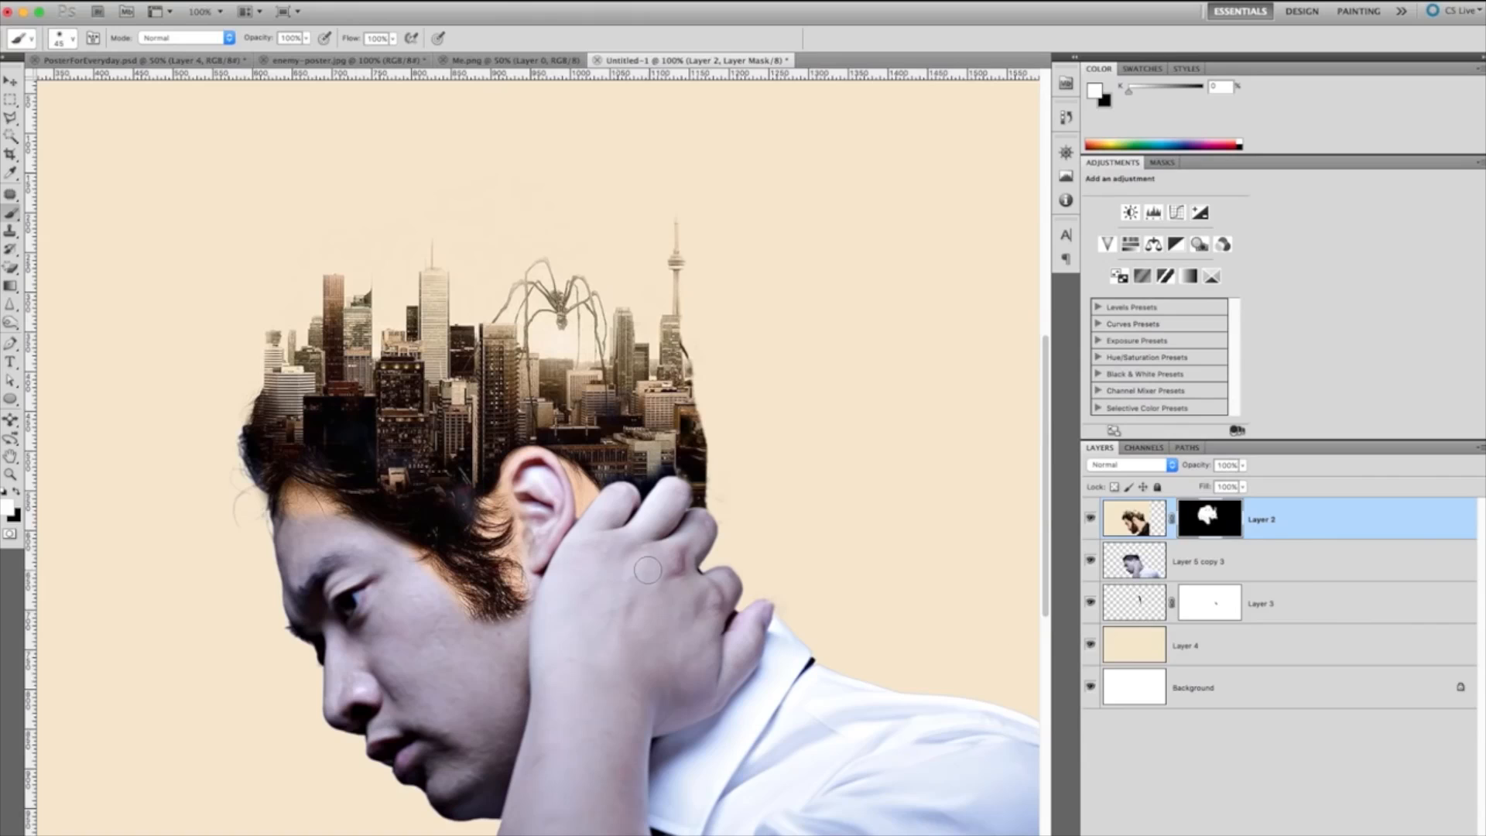
Step: Inspect the hex code of the beige foreground colour used for Layer 4
click(1241, 577)
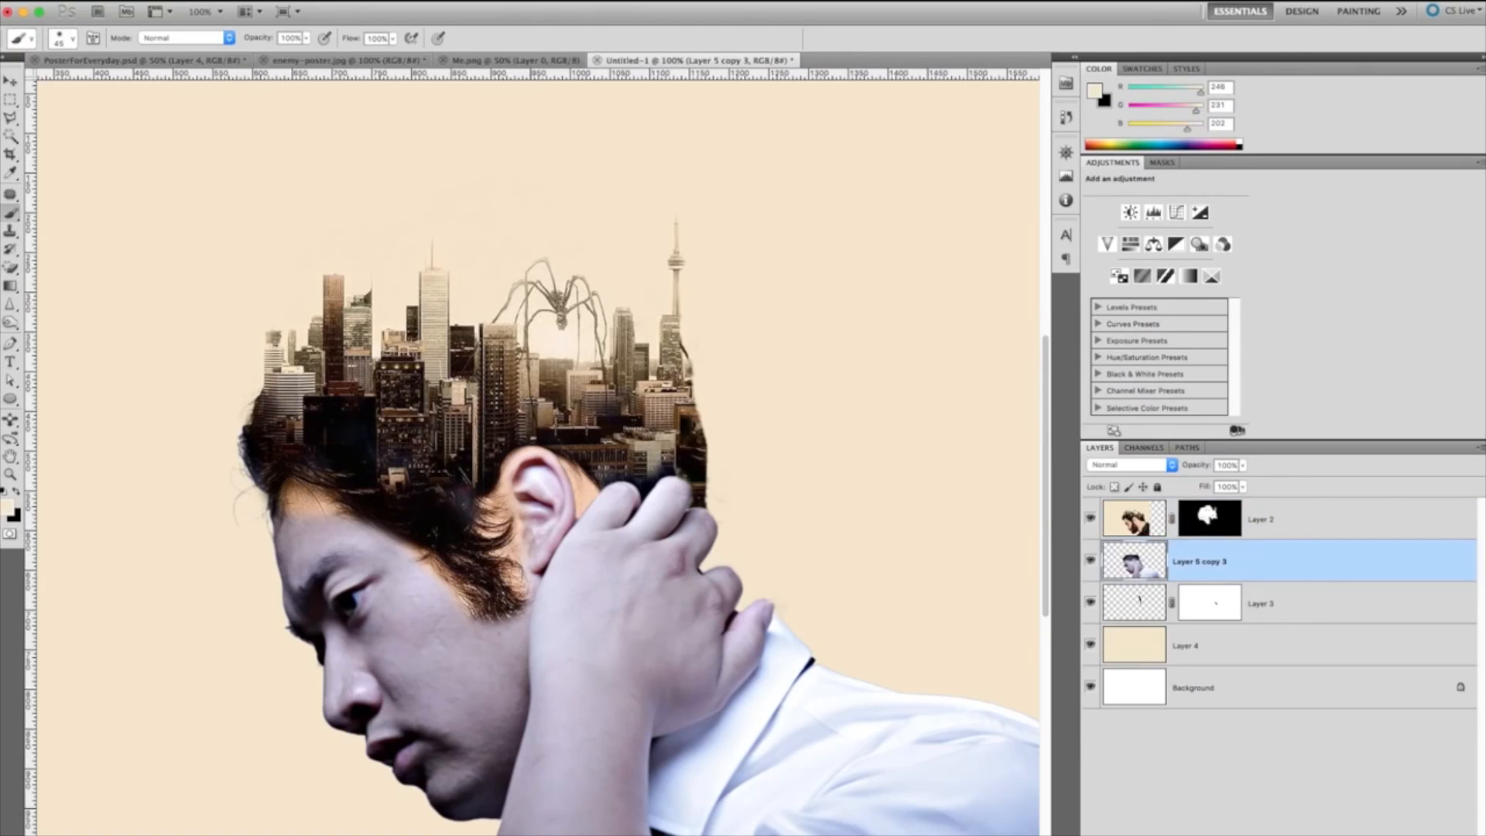
click(1135, 641)
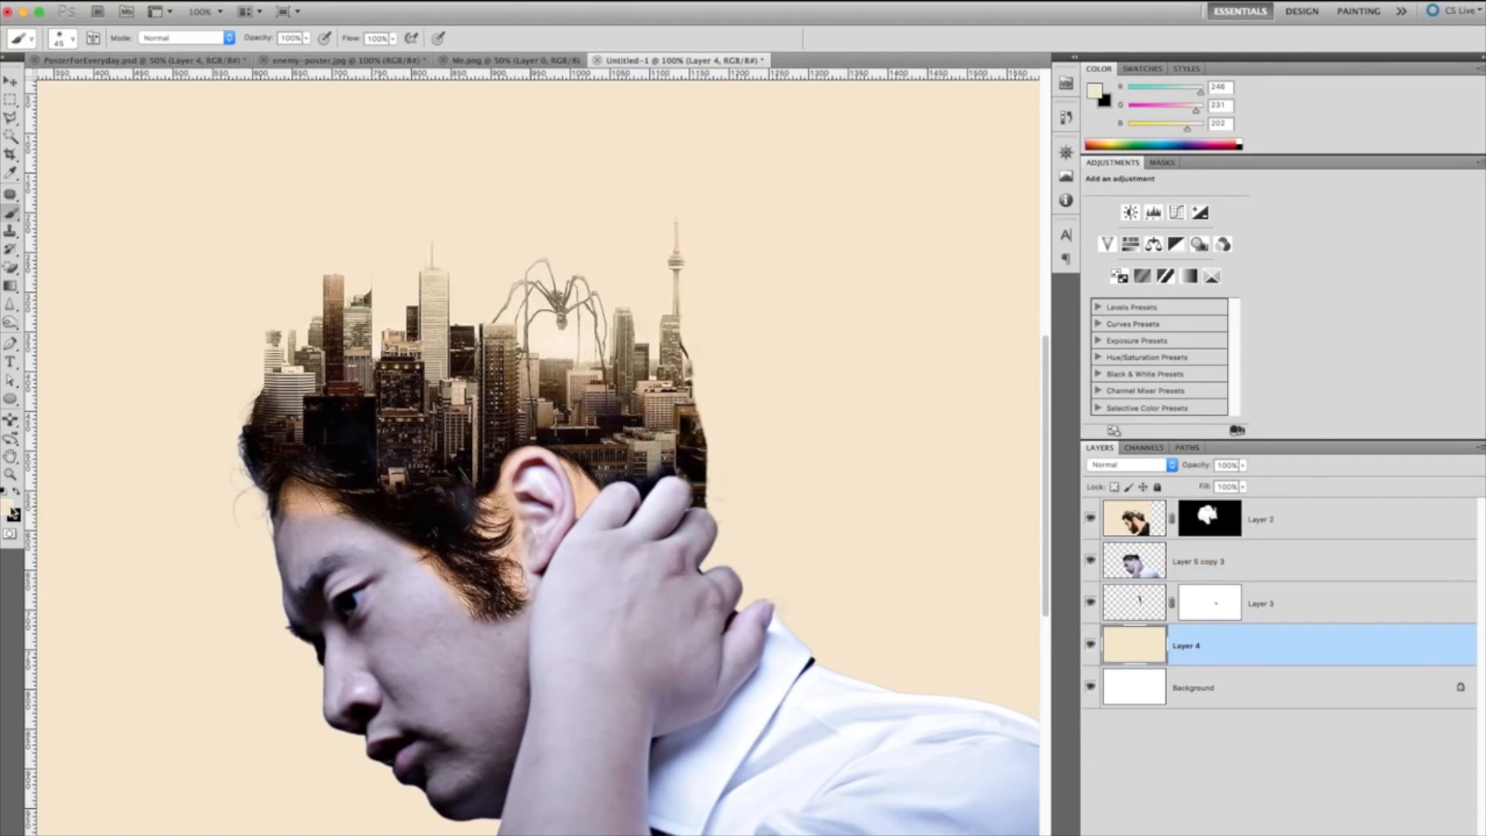
click(11, 506)
double_click(1186, 717)
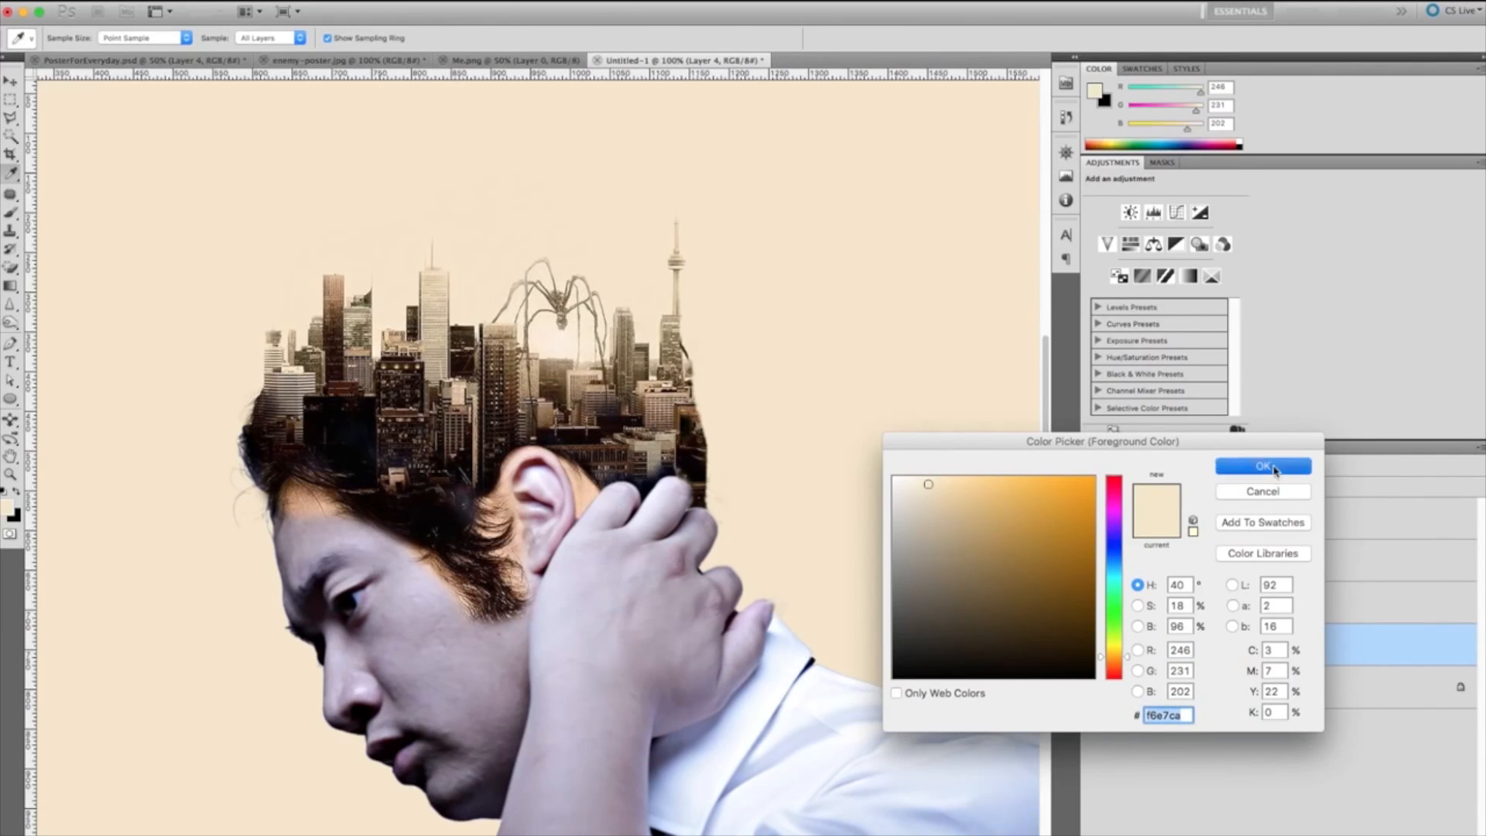
click(1275, 468)
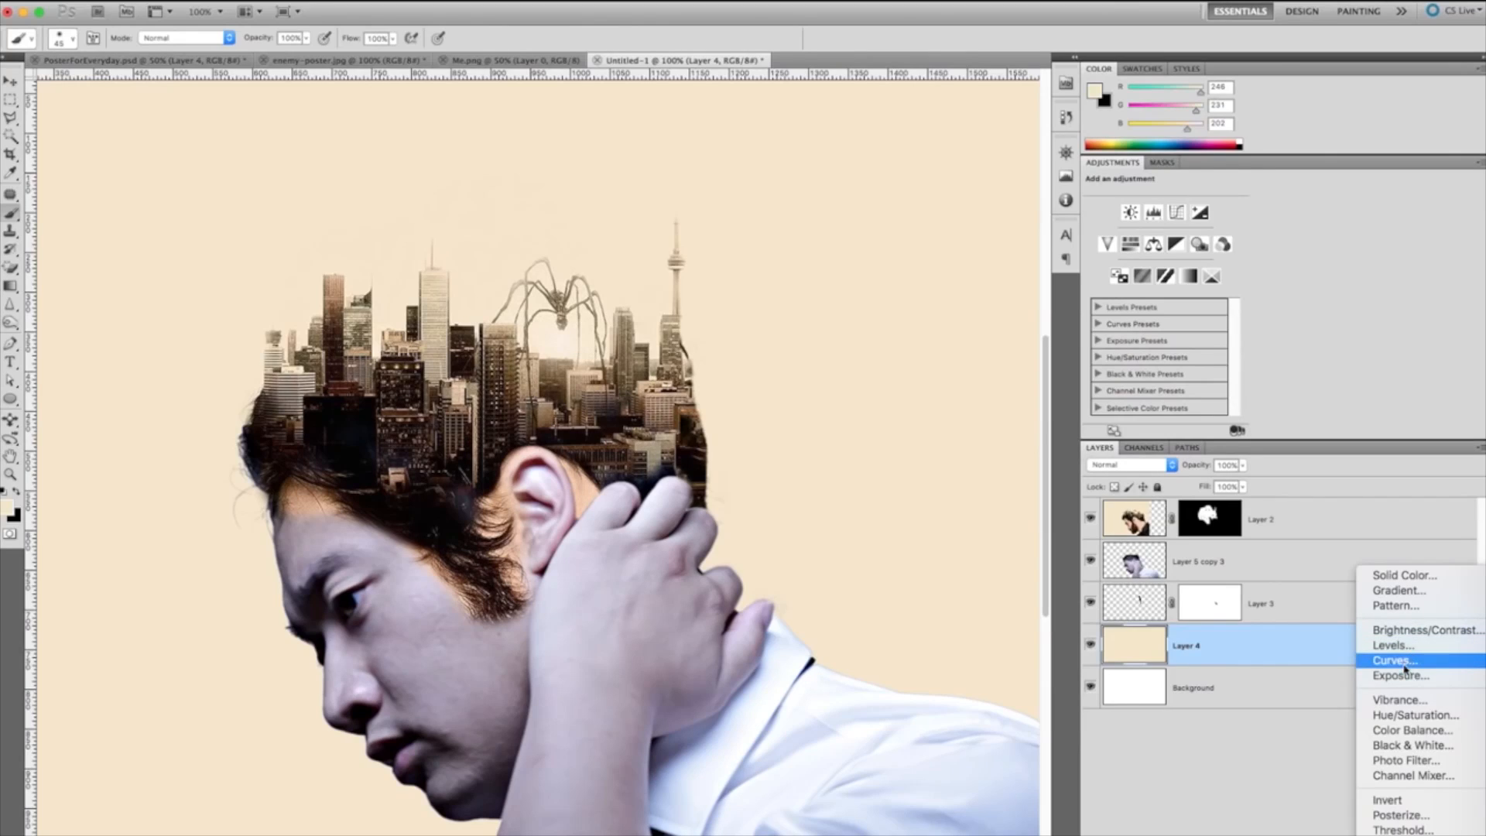
Step: Add a Photo Filter adjustment above Layer 5 copy 3 with a custom tan colour and 100% density
click(1424, 752)
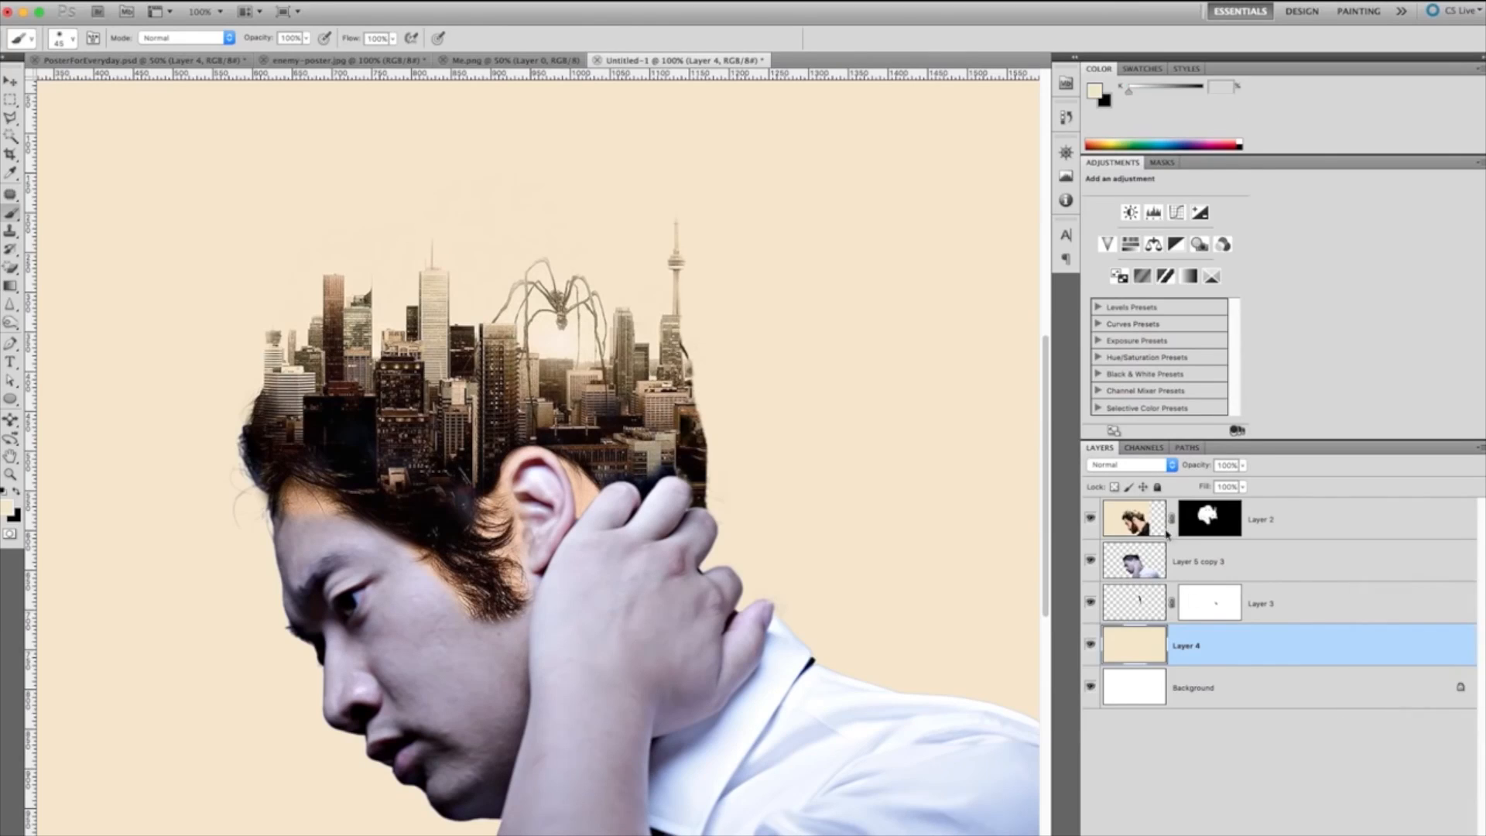
drag(1151, 643, 1148, 571)
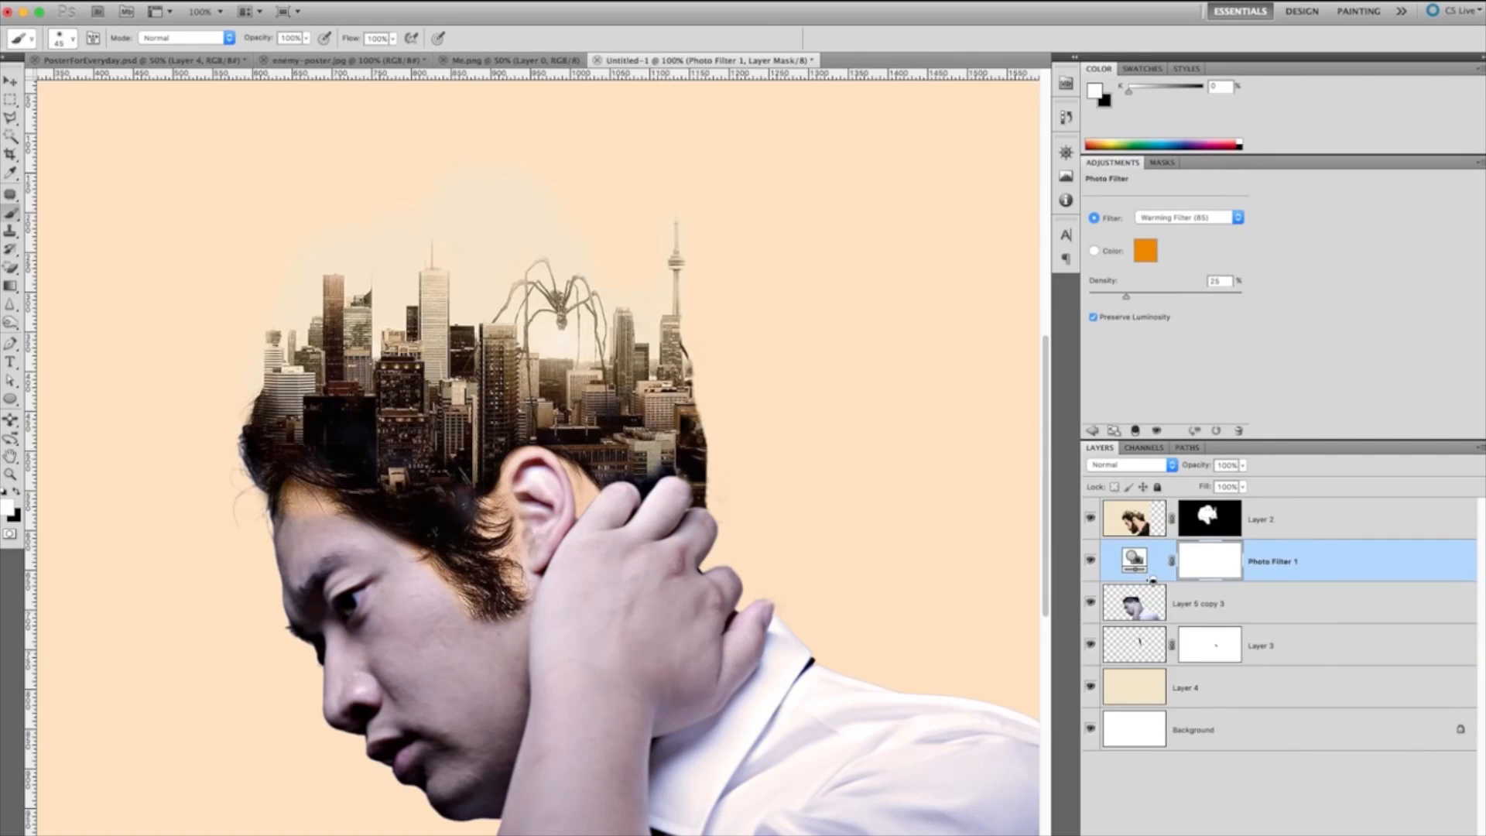
alt+click(1153, 579)
click(1164, 557)
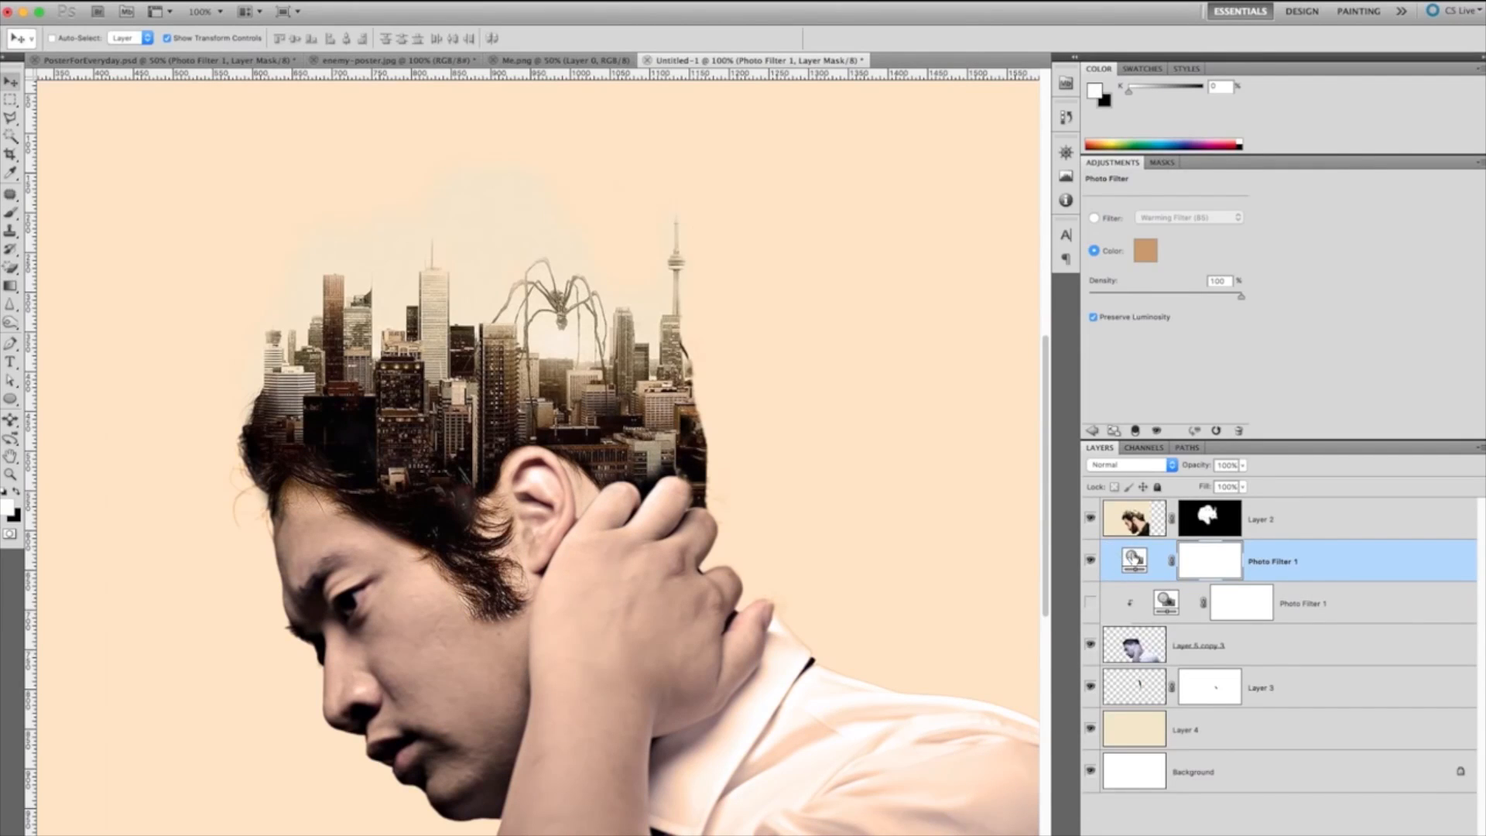
Step: Shift Layer 6, Photo Filter 1, Layer 5 copy 3 and Layer 5 together slightly down and to the left on the canvas
click(1113, 562)
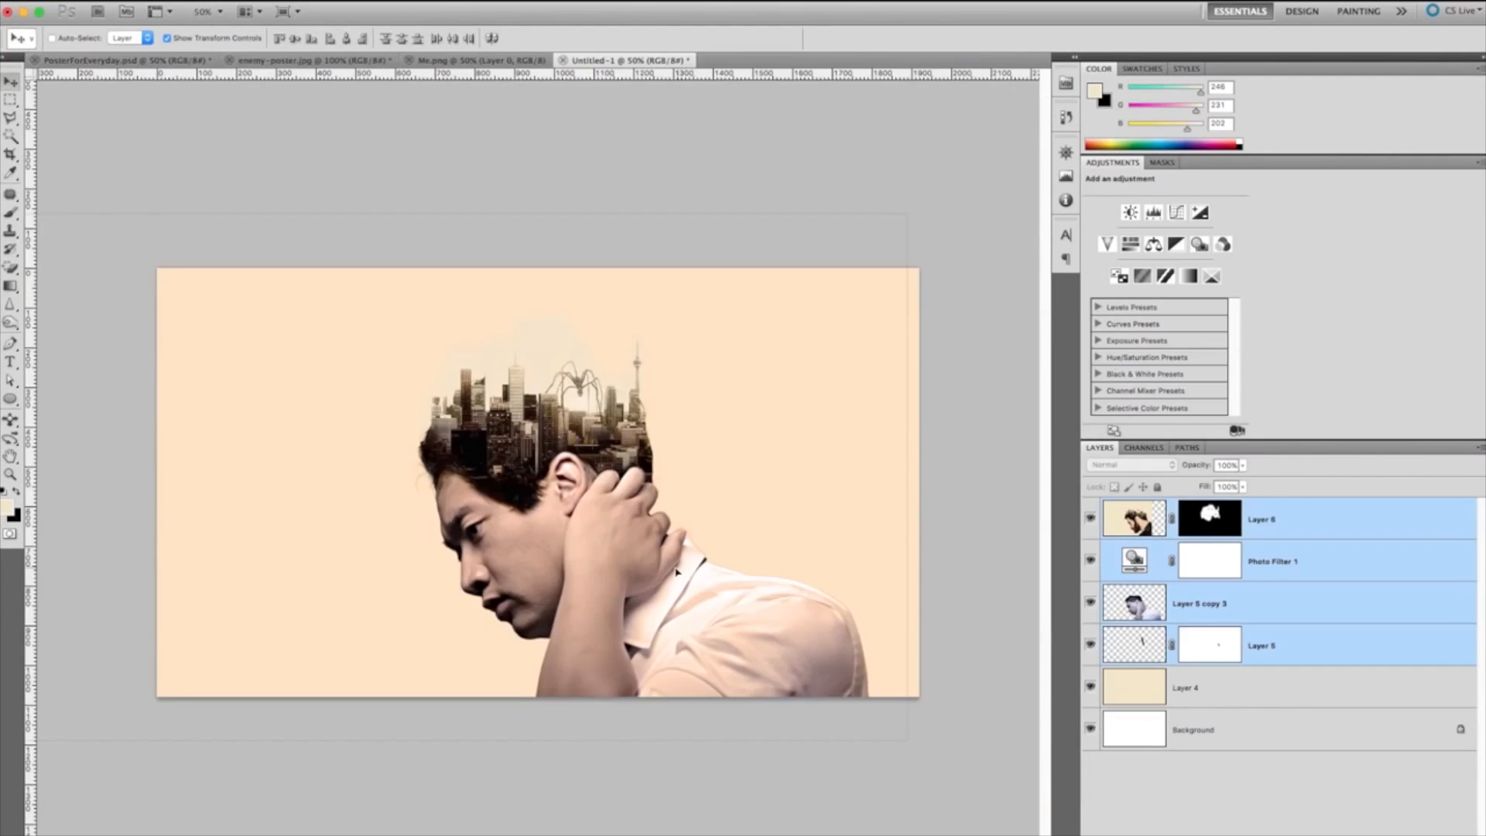
drag(678, 572, 675, 583)
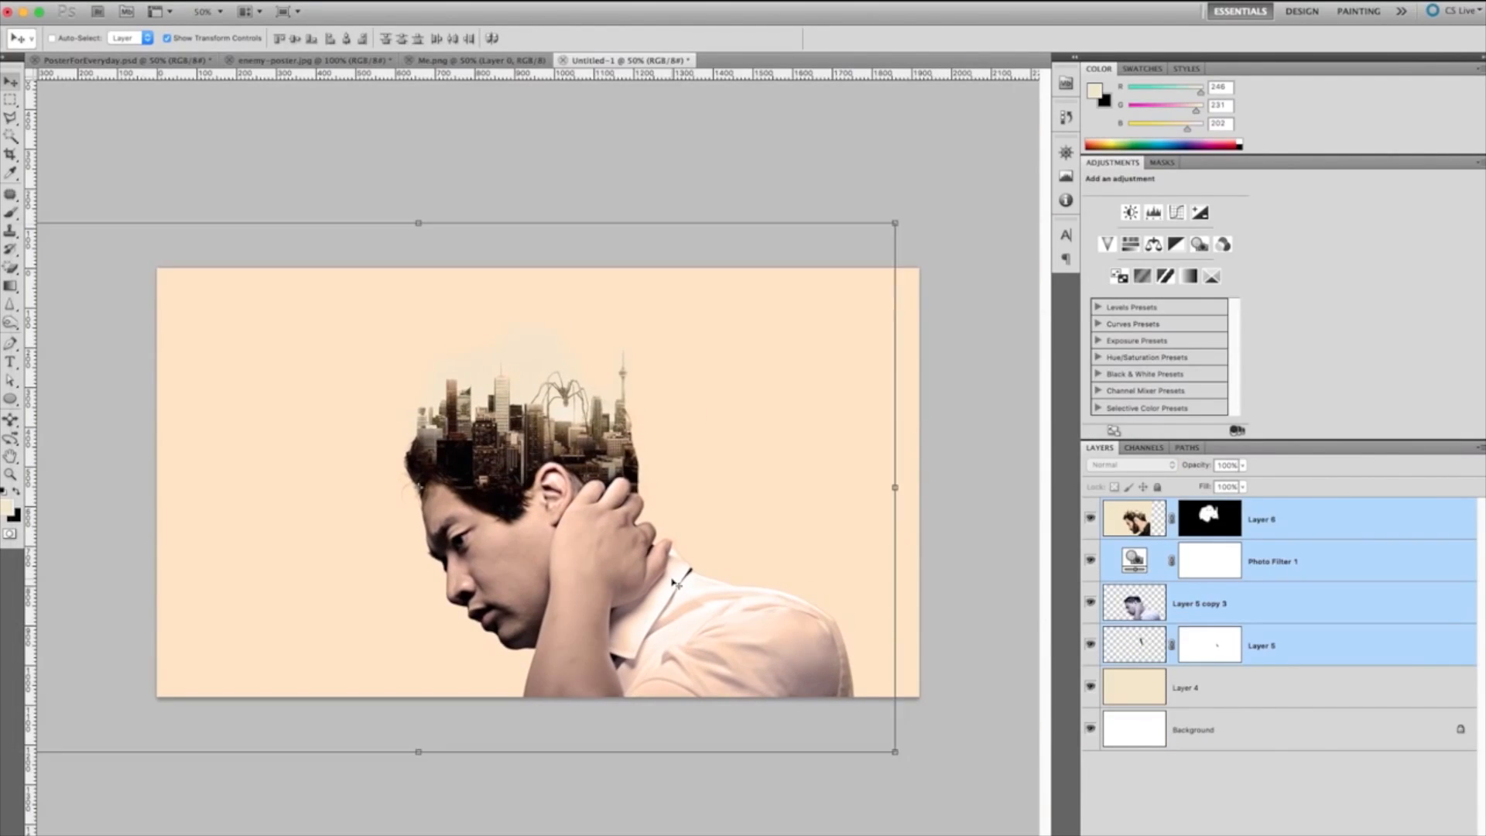
click(1269, 609)
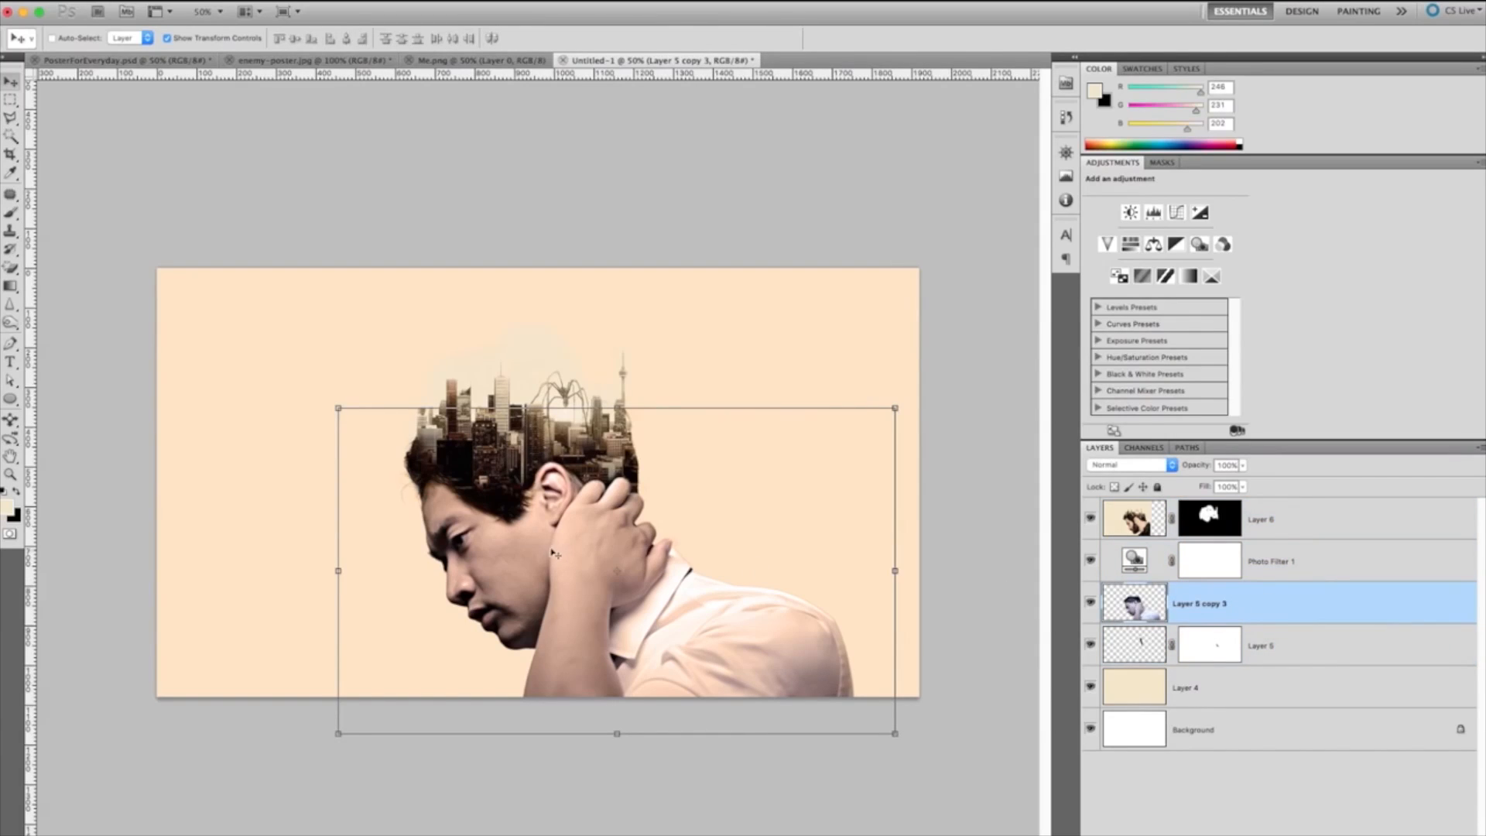
Step: Compare the composite with and without Photo Filter 1, the beige Layer 4 and Layer 6's mask, leaving all of them enabled
click(1134, 563)
click(1090, 561)
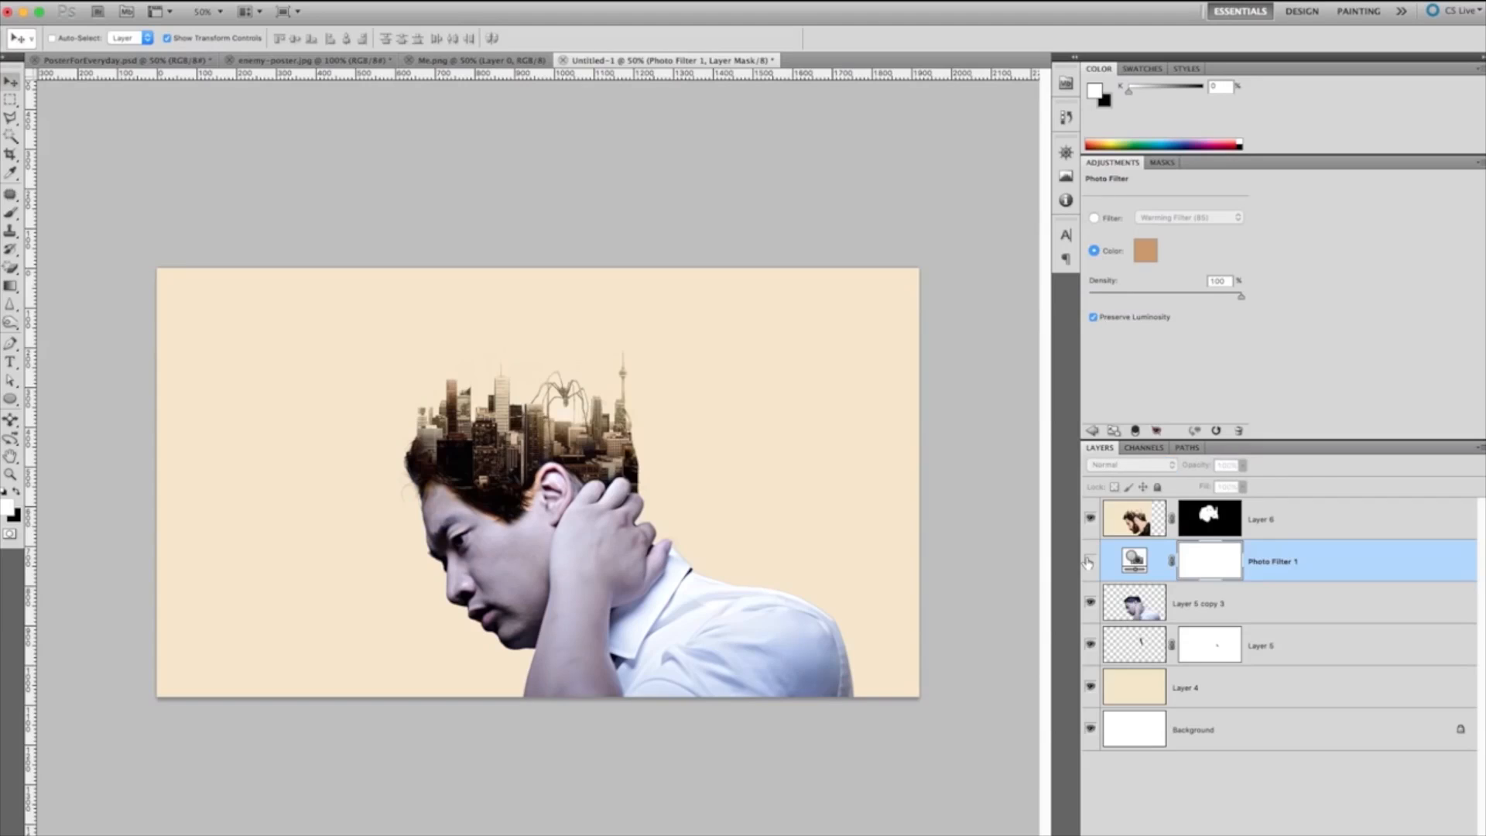
click(1090, 561)
click(1090, 687)
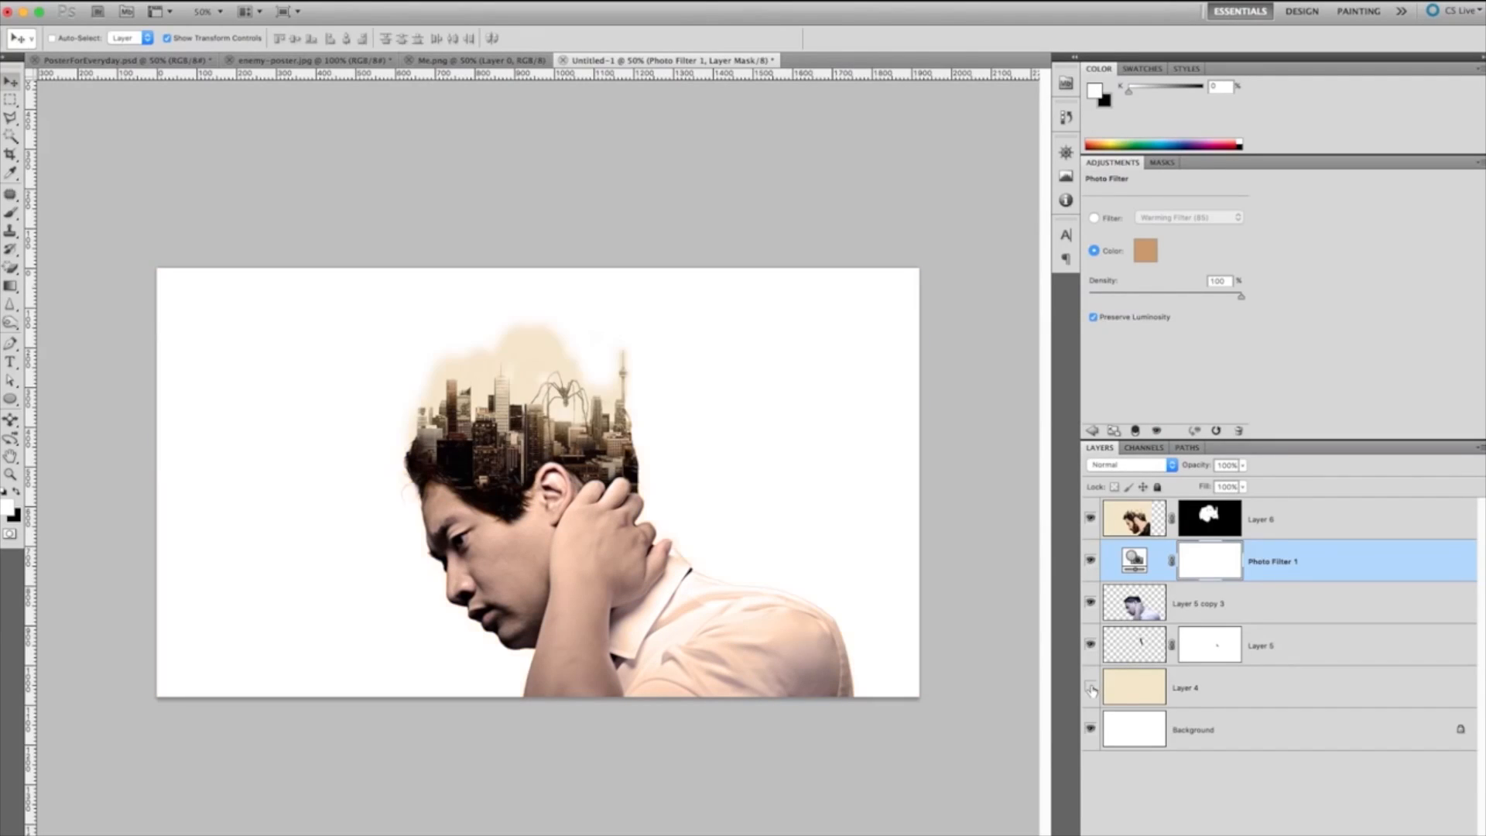
click(1090, 687)
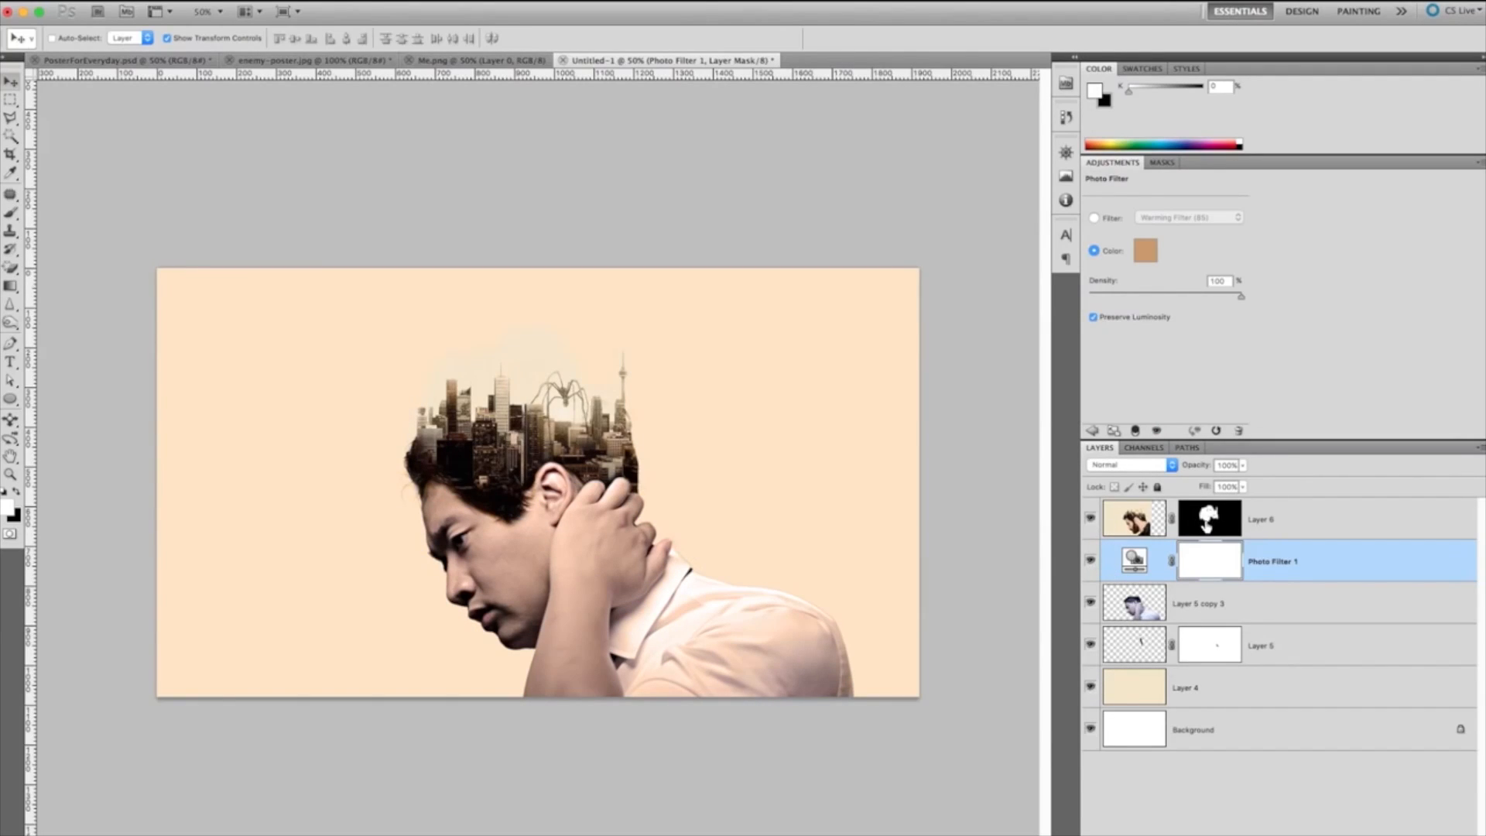
shift+click(1206, 525)
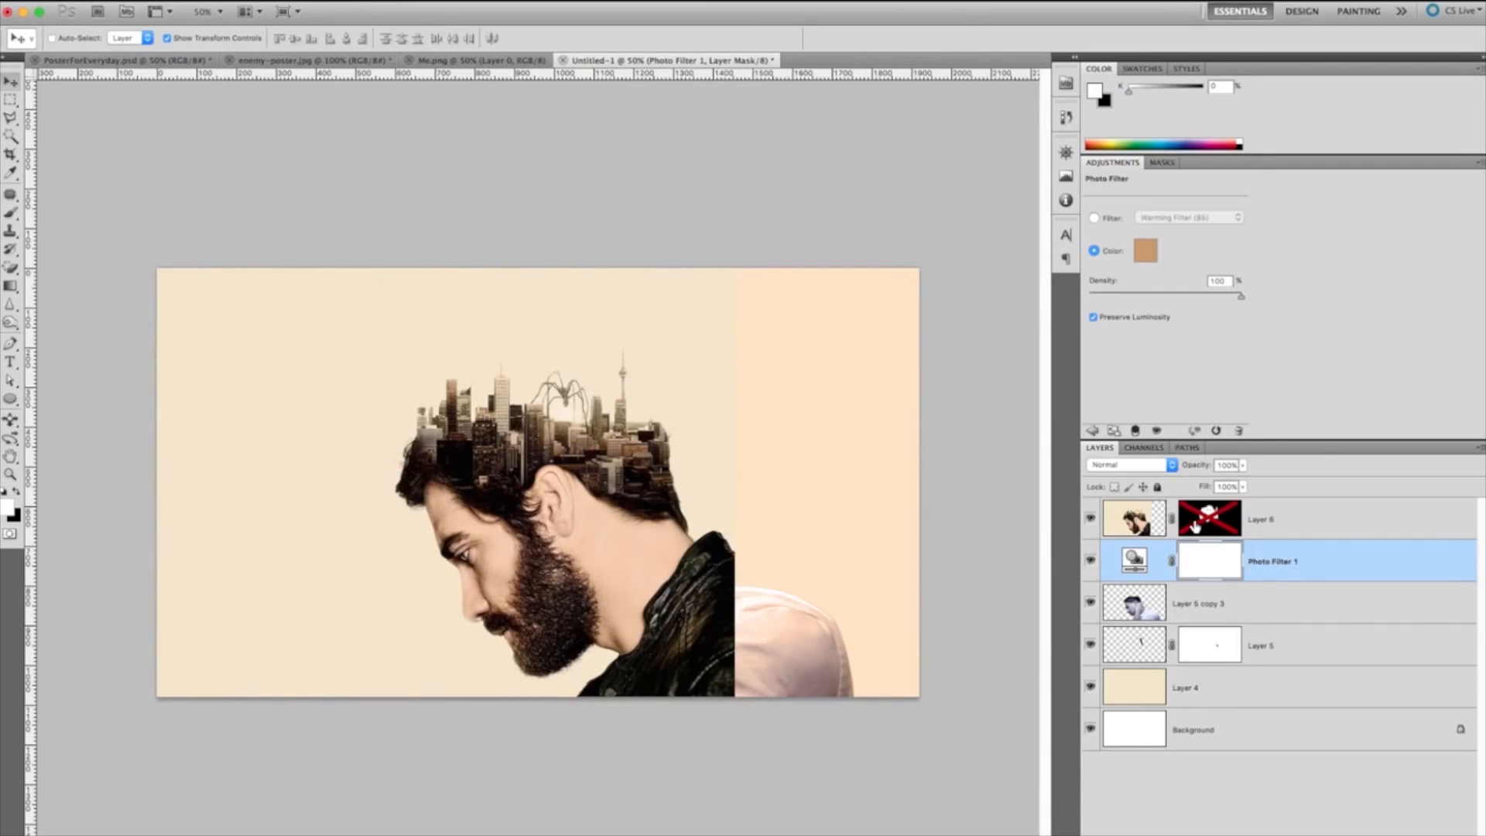
shift+click(1207, 525)
Step: Disable Layer 0's mask in enemy-poster.jpg to study the poster's title, and return to the Untitled-1 composite
drag(336, 62, 720, 63)
click(719, 63)
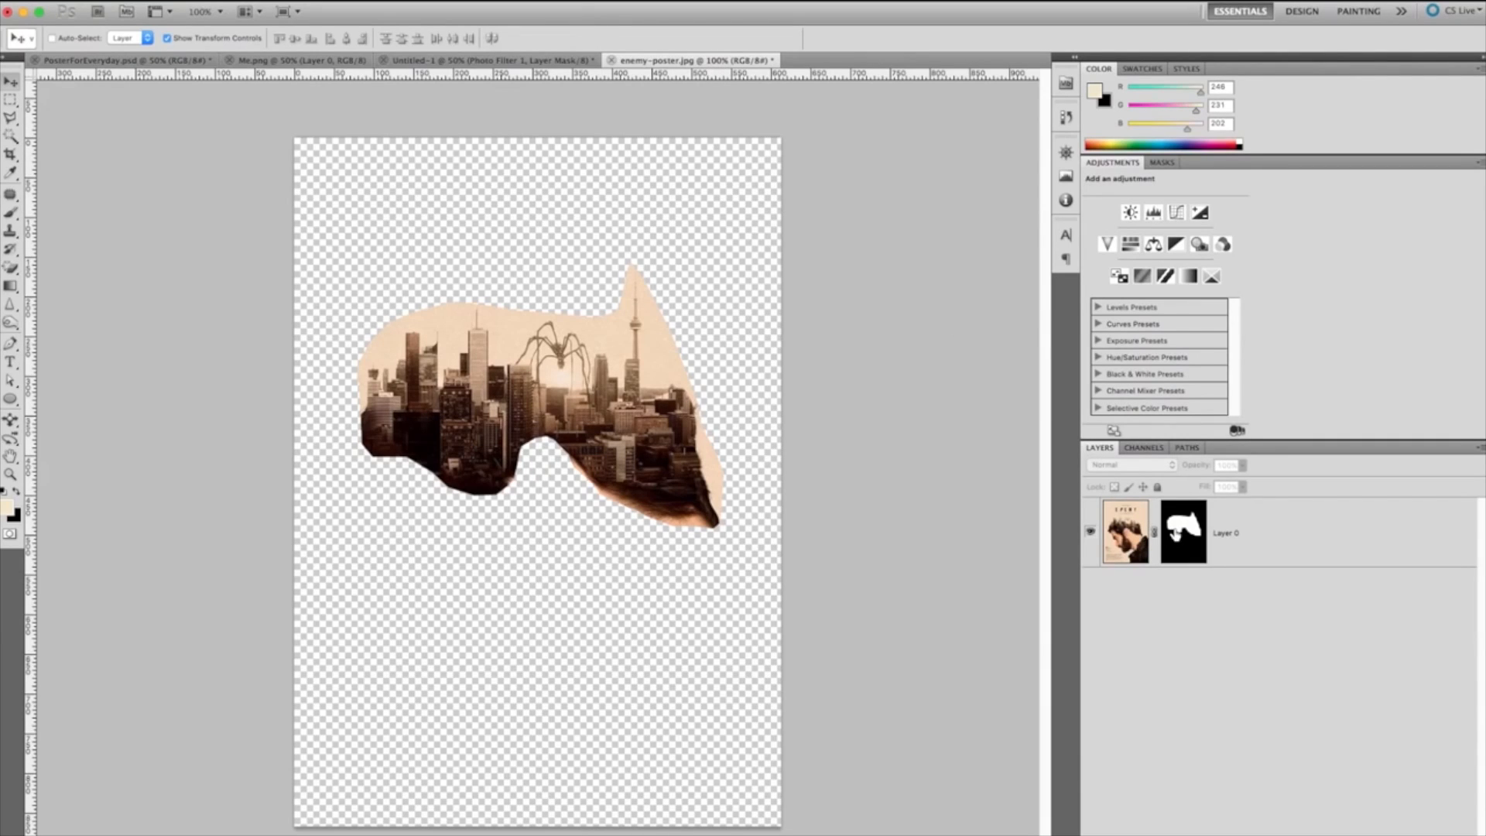
shift+click(1176, 534)
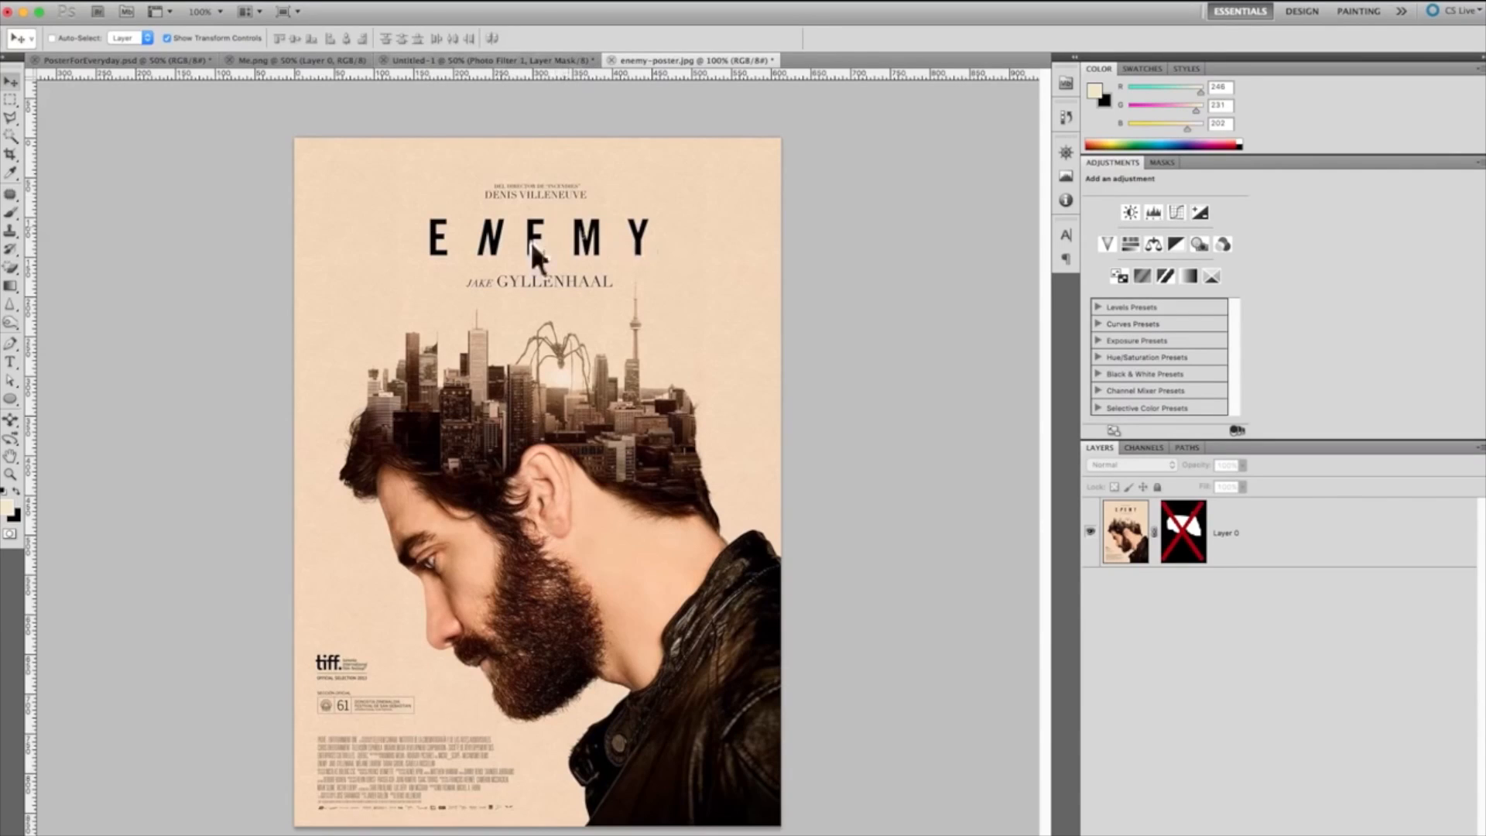
click(530, 61)
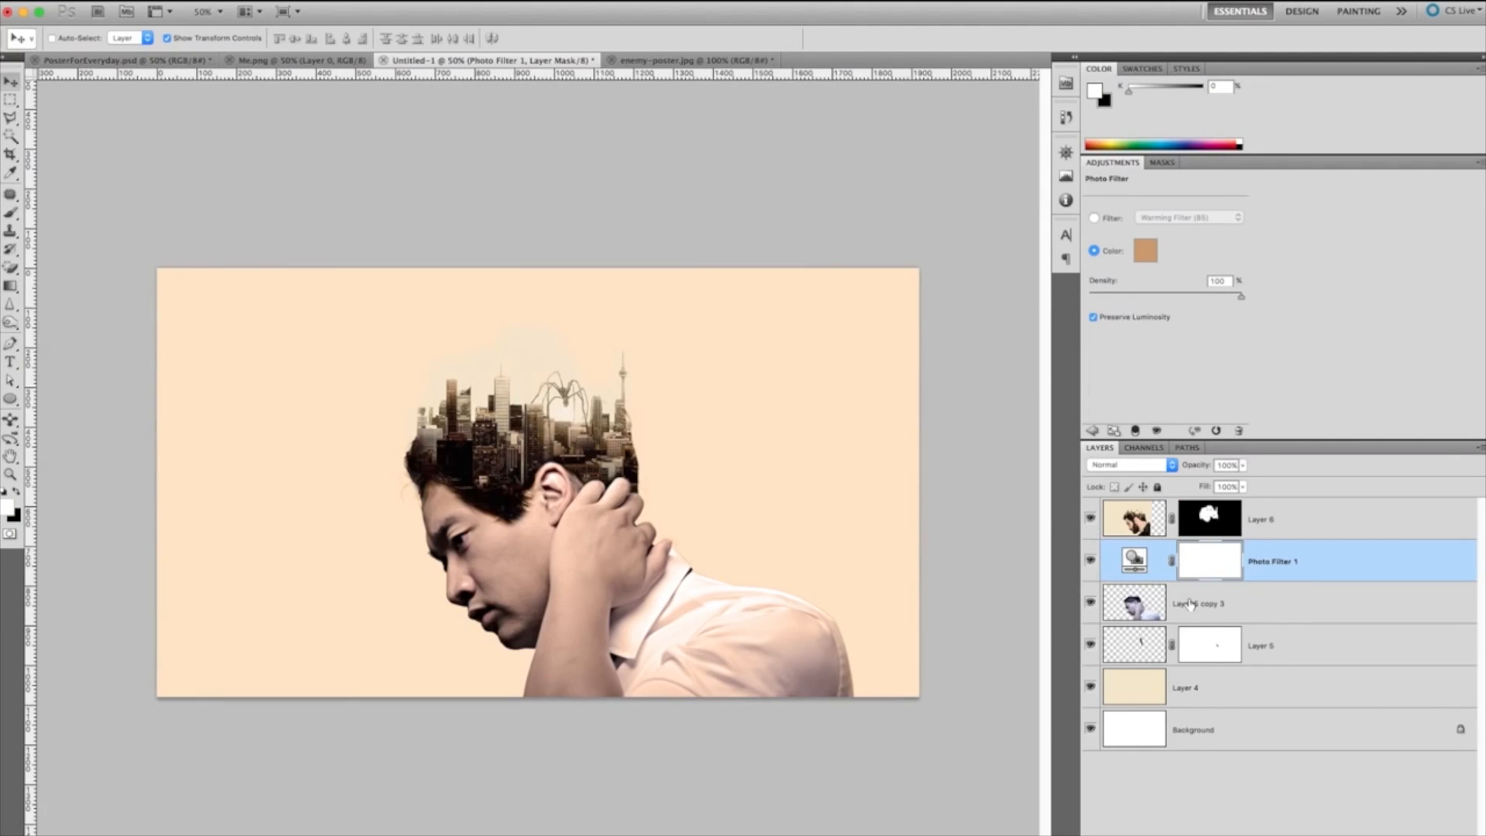
Step: Add the title text EVERYDAY above the city skyline
key(t)
click(438, 319)
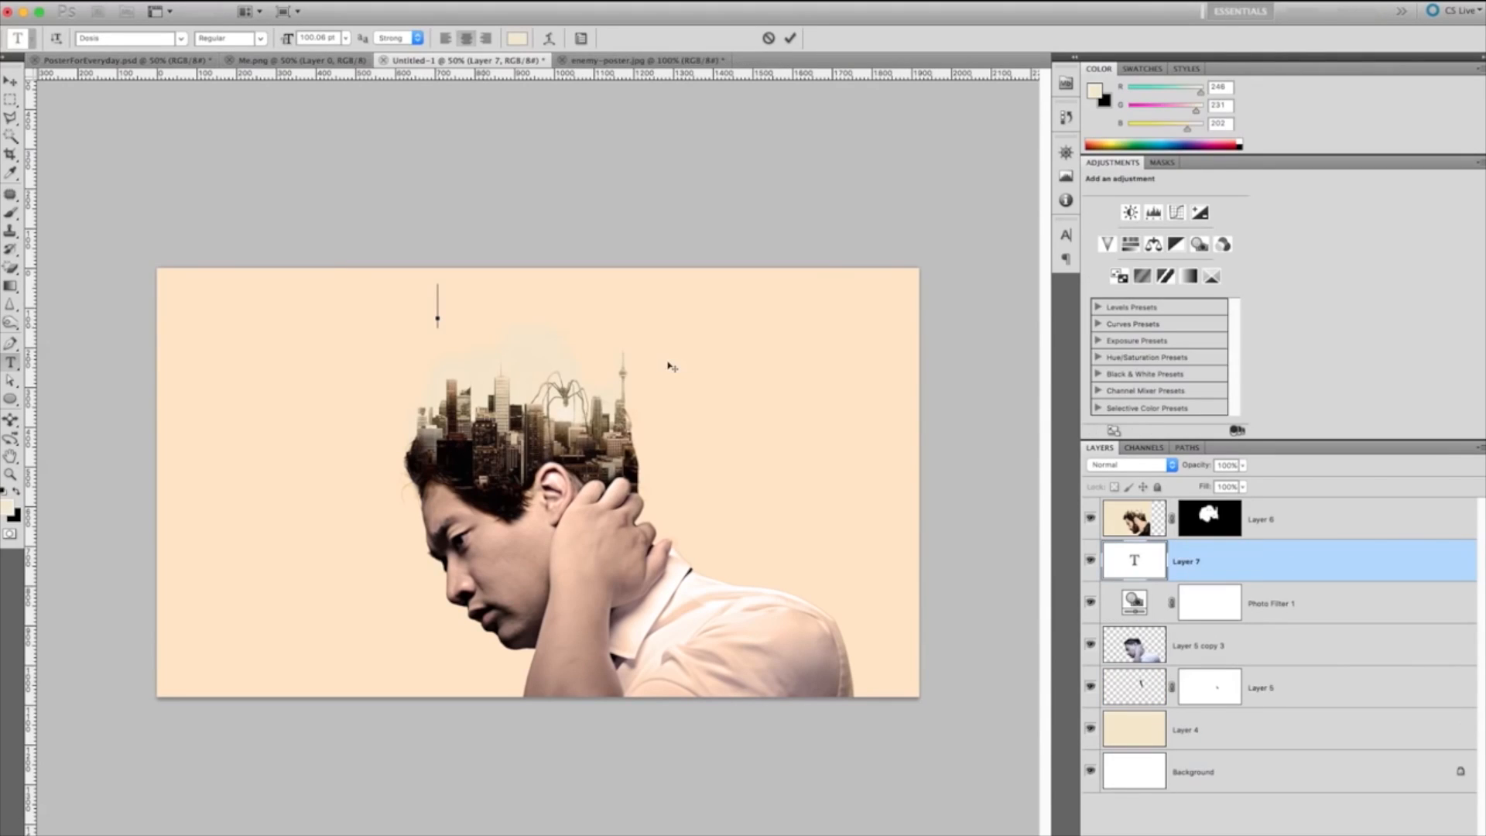
text(CITYCAP)
Step: Set the whole EVERYDAY title to dark navy, hex 070063
key(super+a)
click(1065, 235)
click(1017, 326)
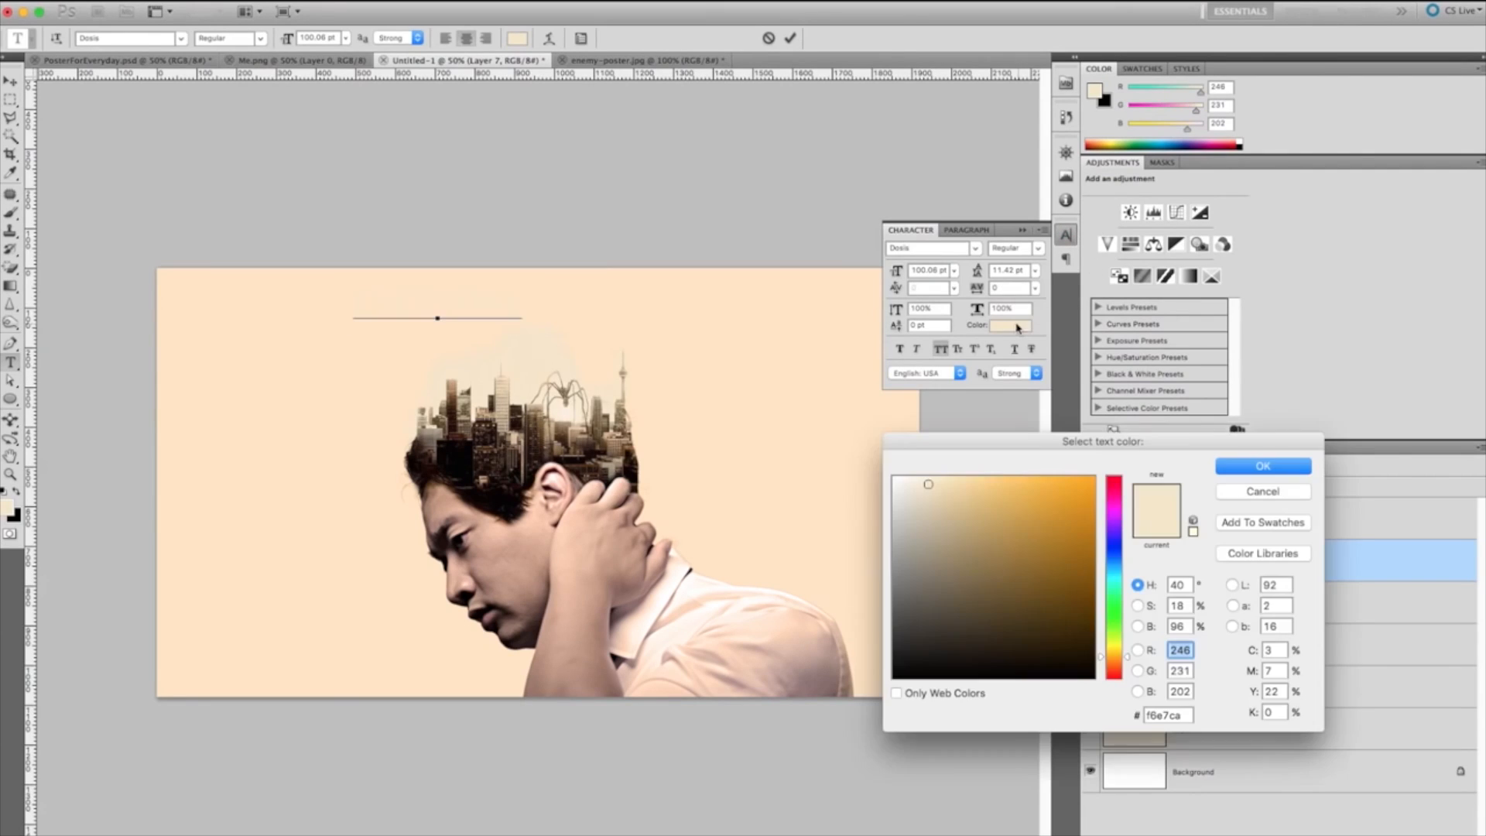
drag(1111, 598, 1121, 546)
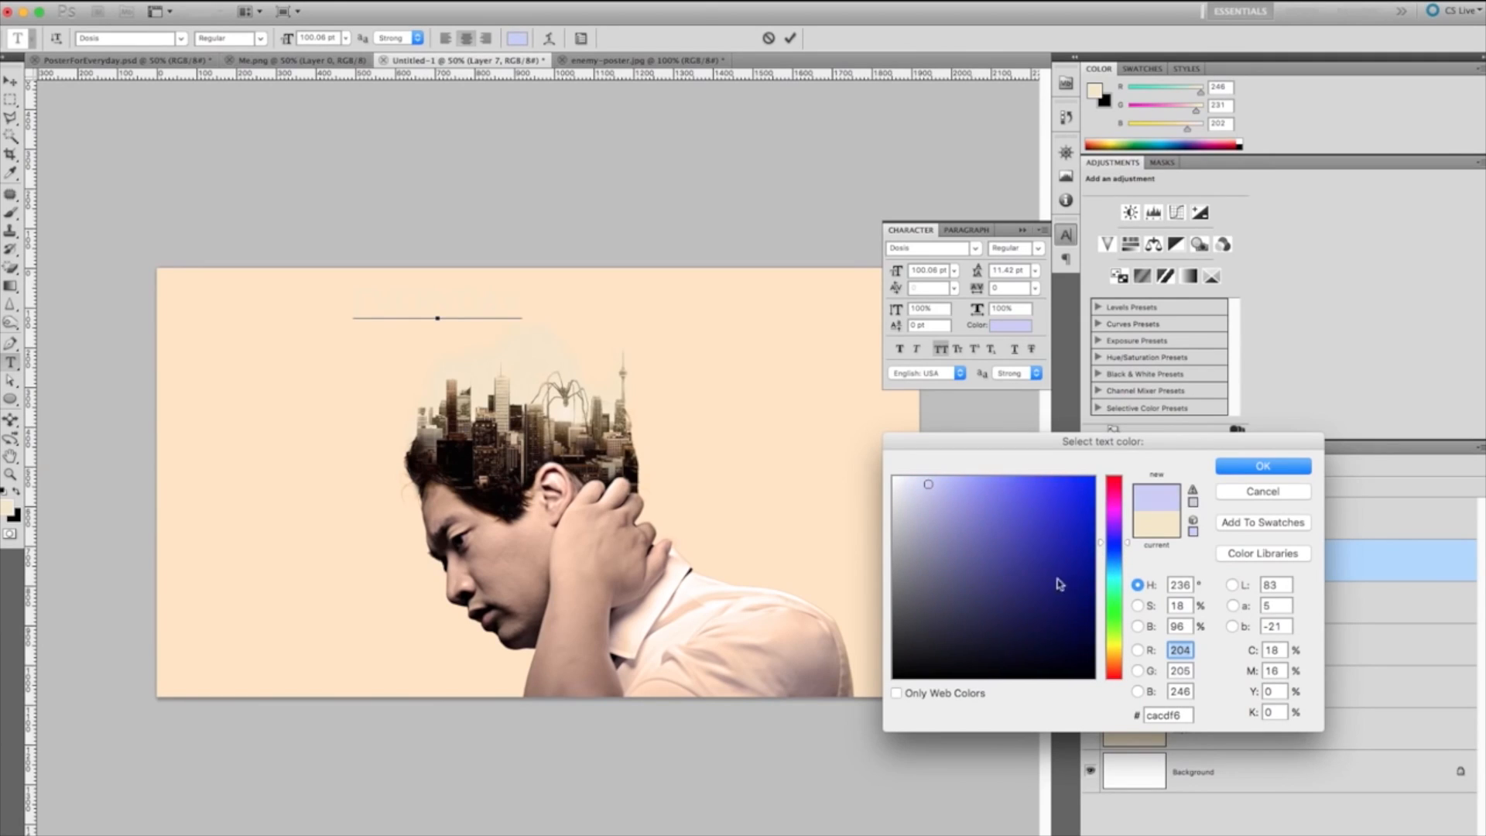
click(1093, 599)
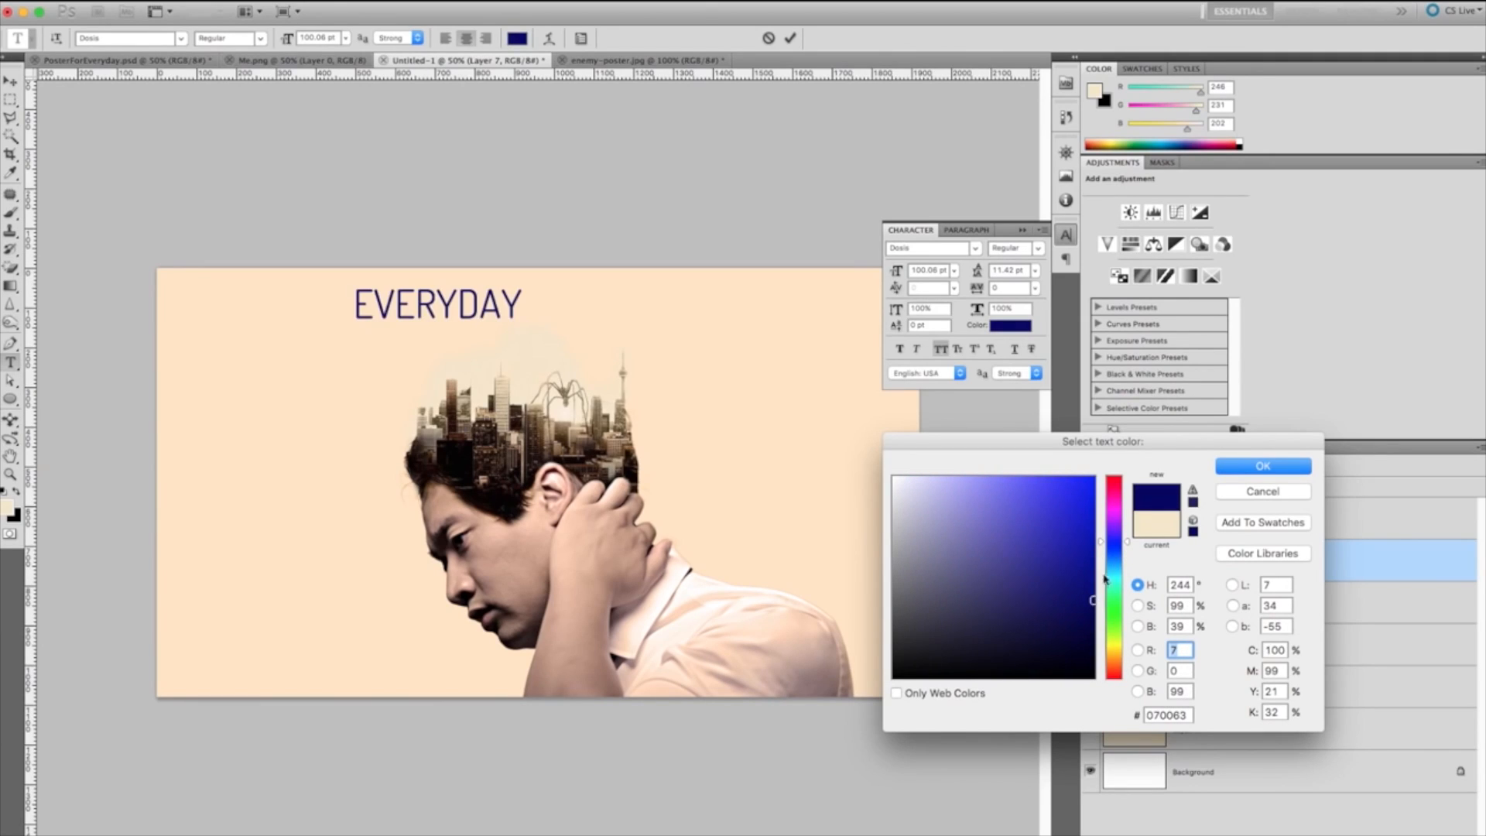
click(1255, 466)
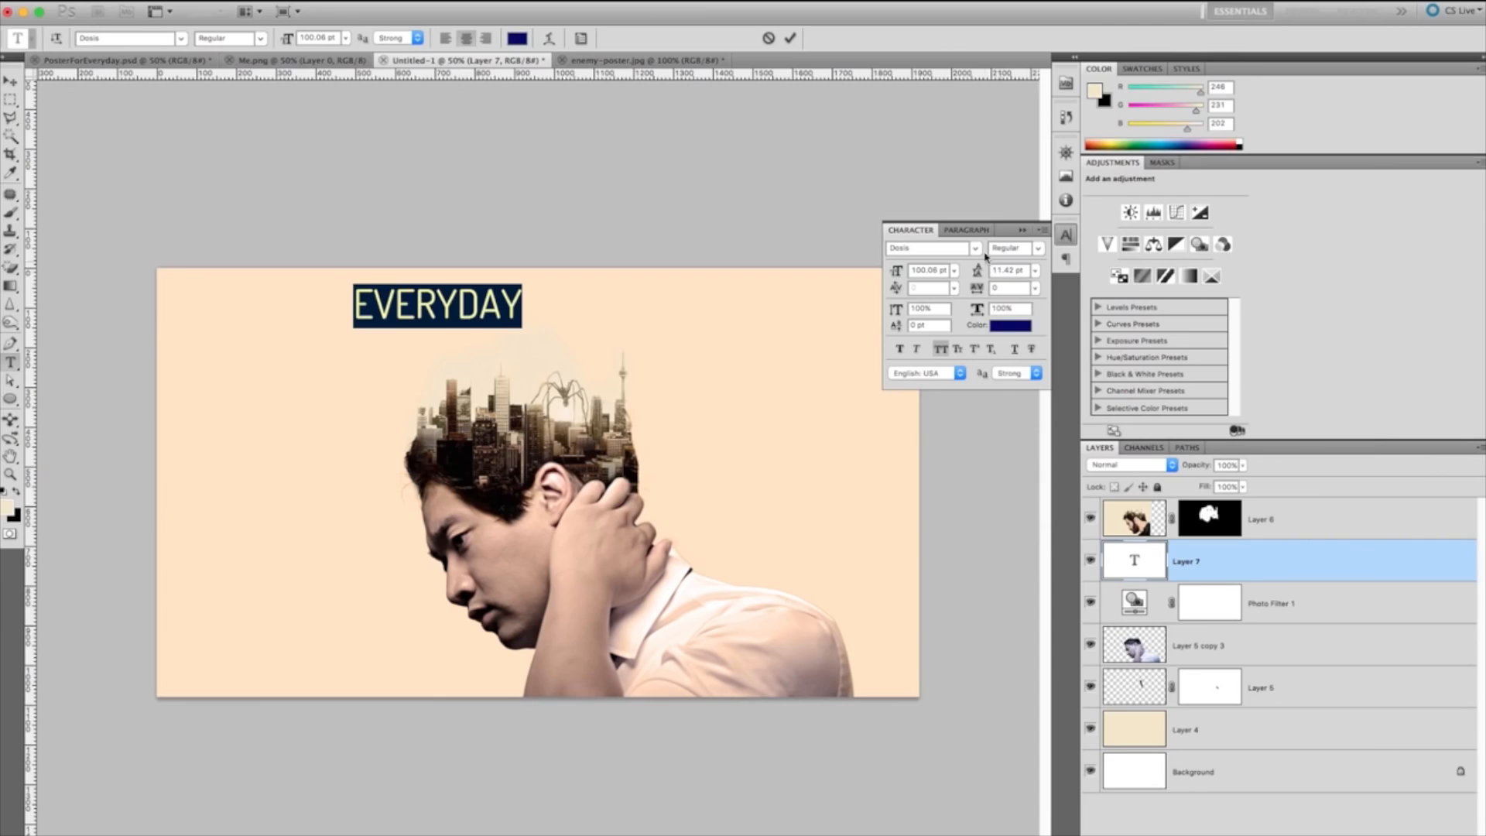
Step: Change the EVERYDAY title's font to Bebas and set its tracking to 700
click(976, 250)
scroll(979, 258, up, 10)
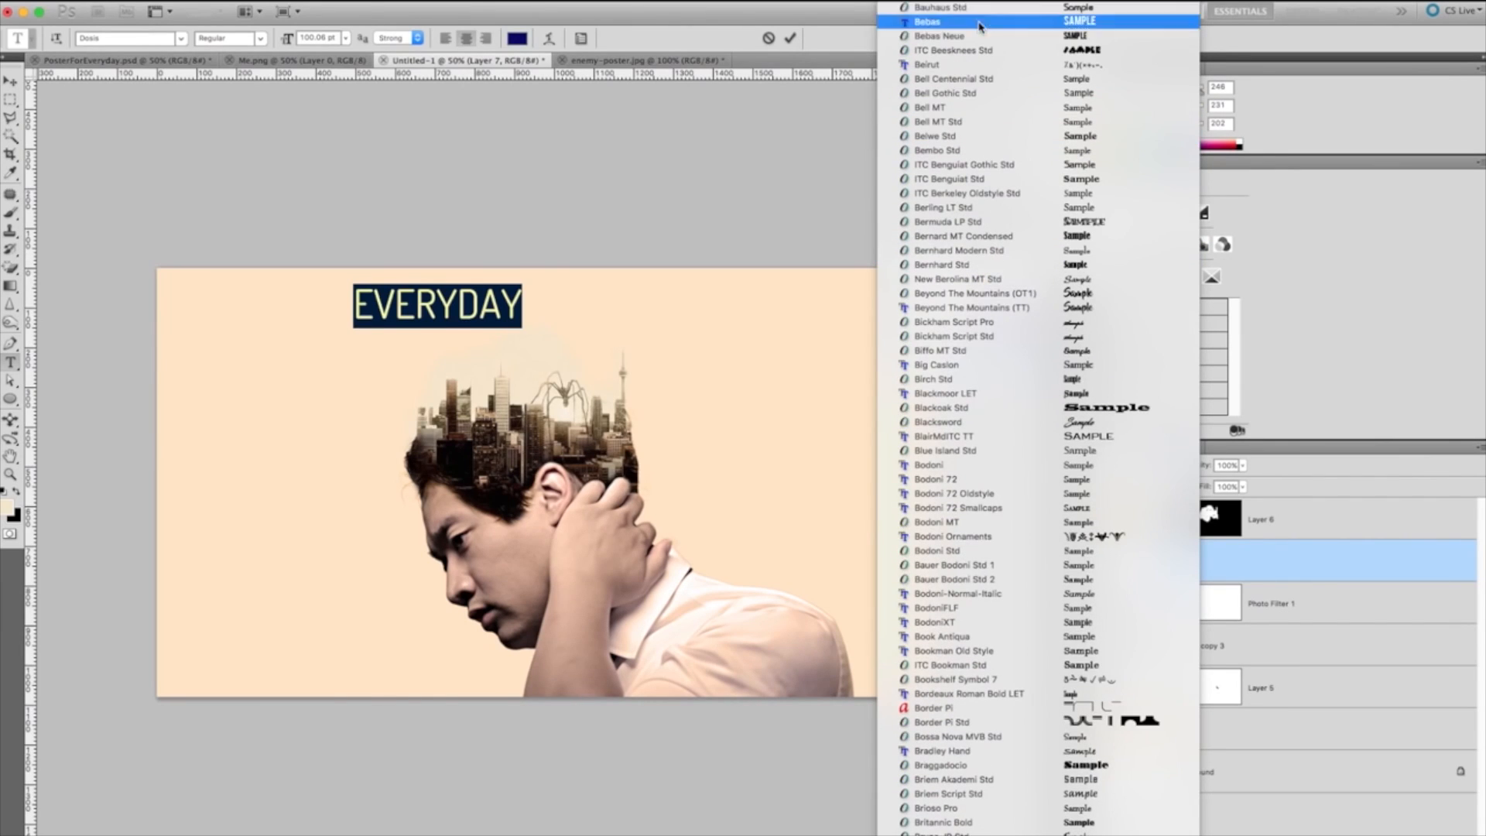
key(Escape)
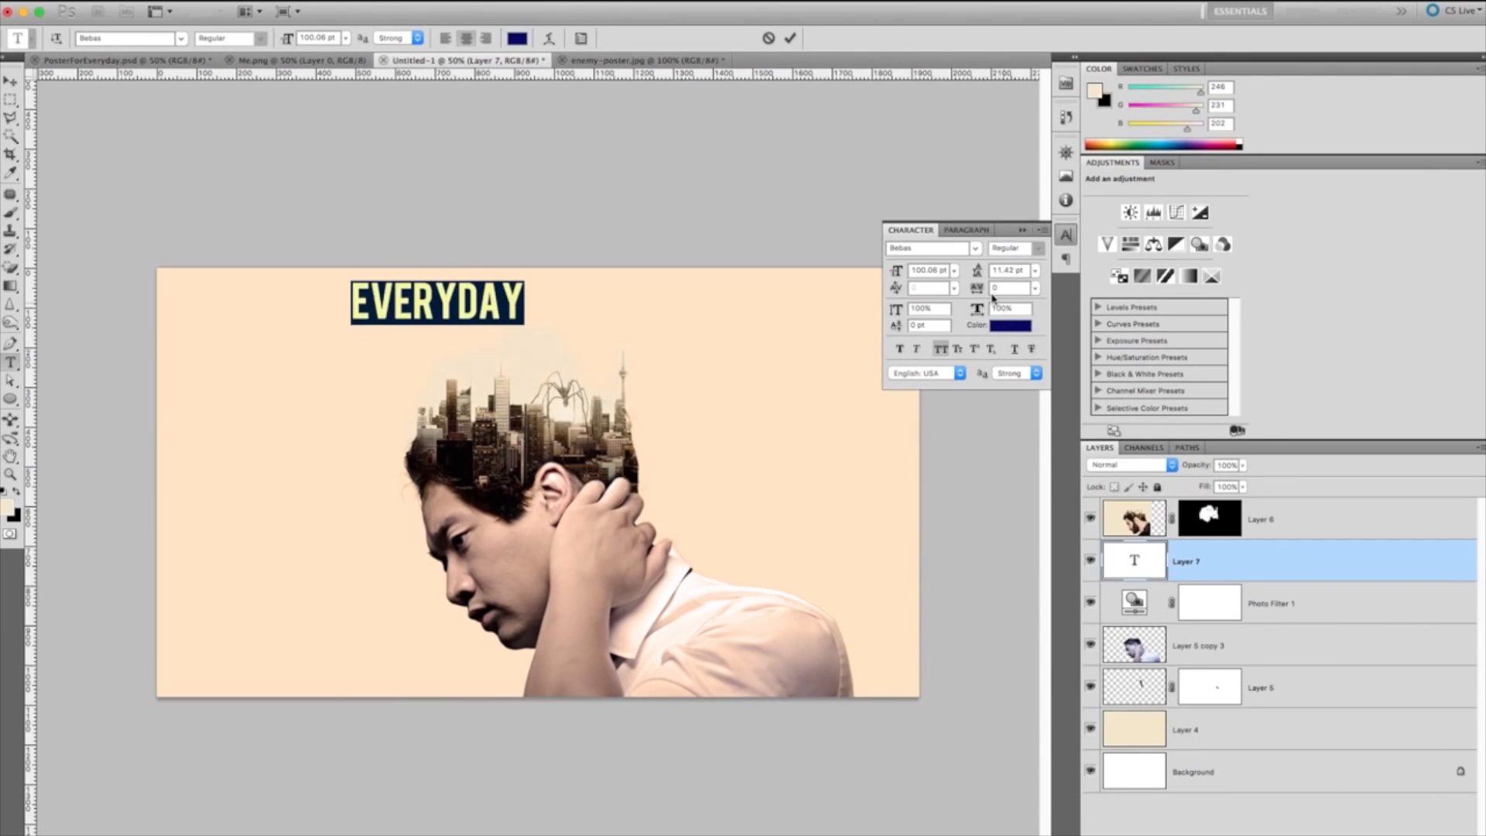
drag(979, 294, 1011, 294)
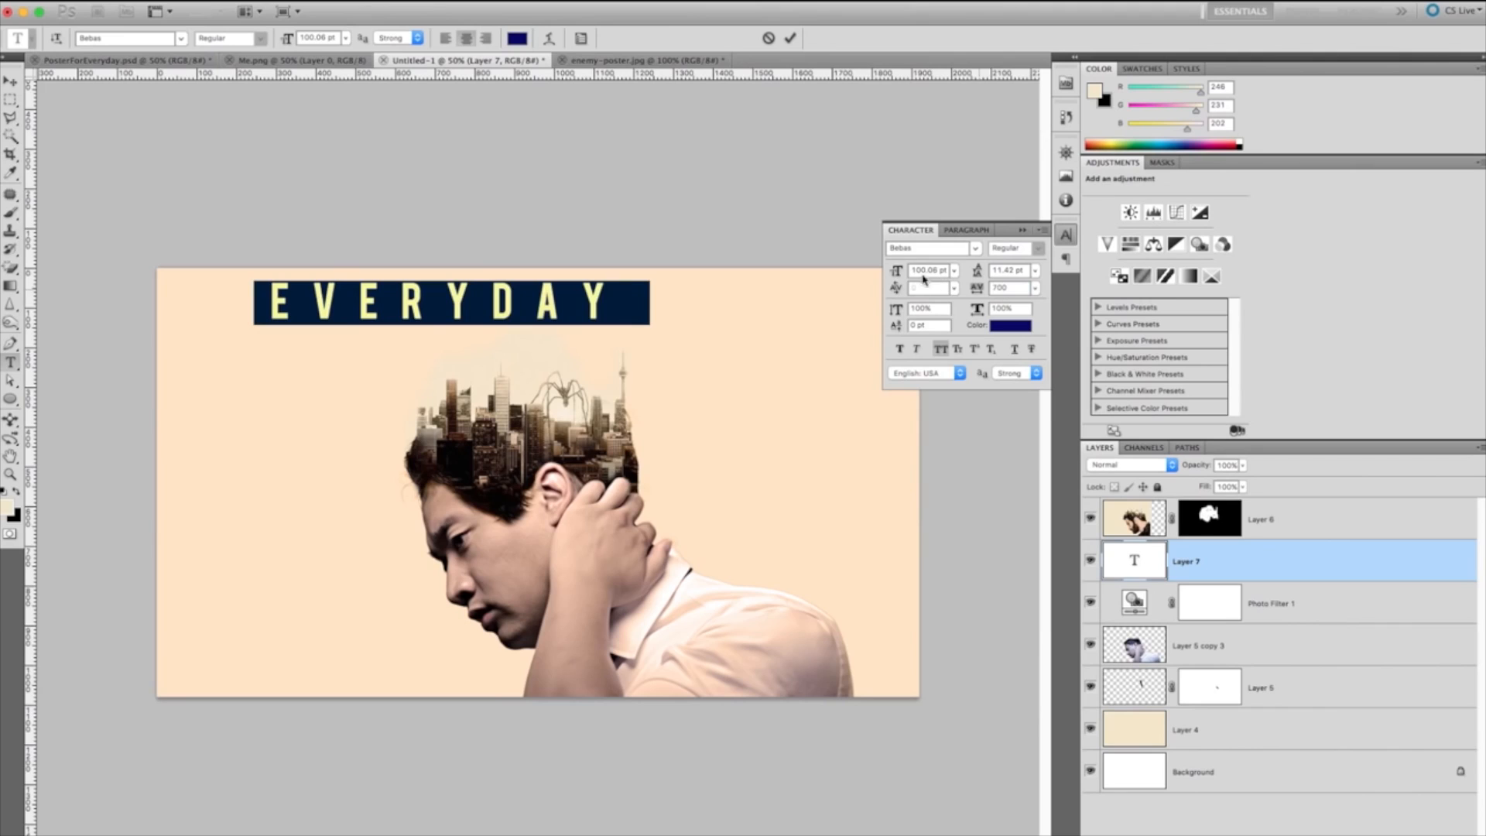
Step: Enlarge the EVERYDAY title to about 131 pt and move it inward from the document's upper-left corner above the skyline
drag(898, 281, 924, 275)
click(1296, 563)
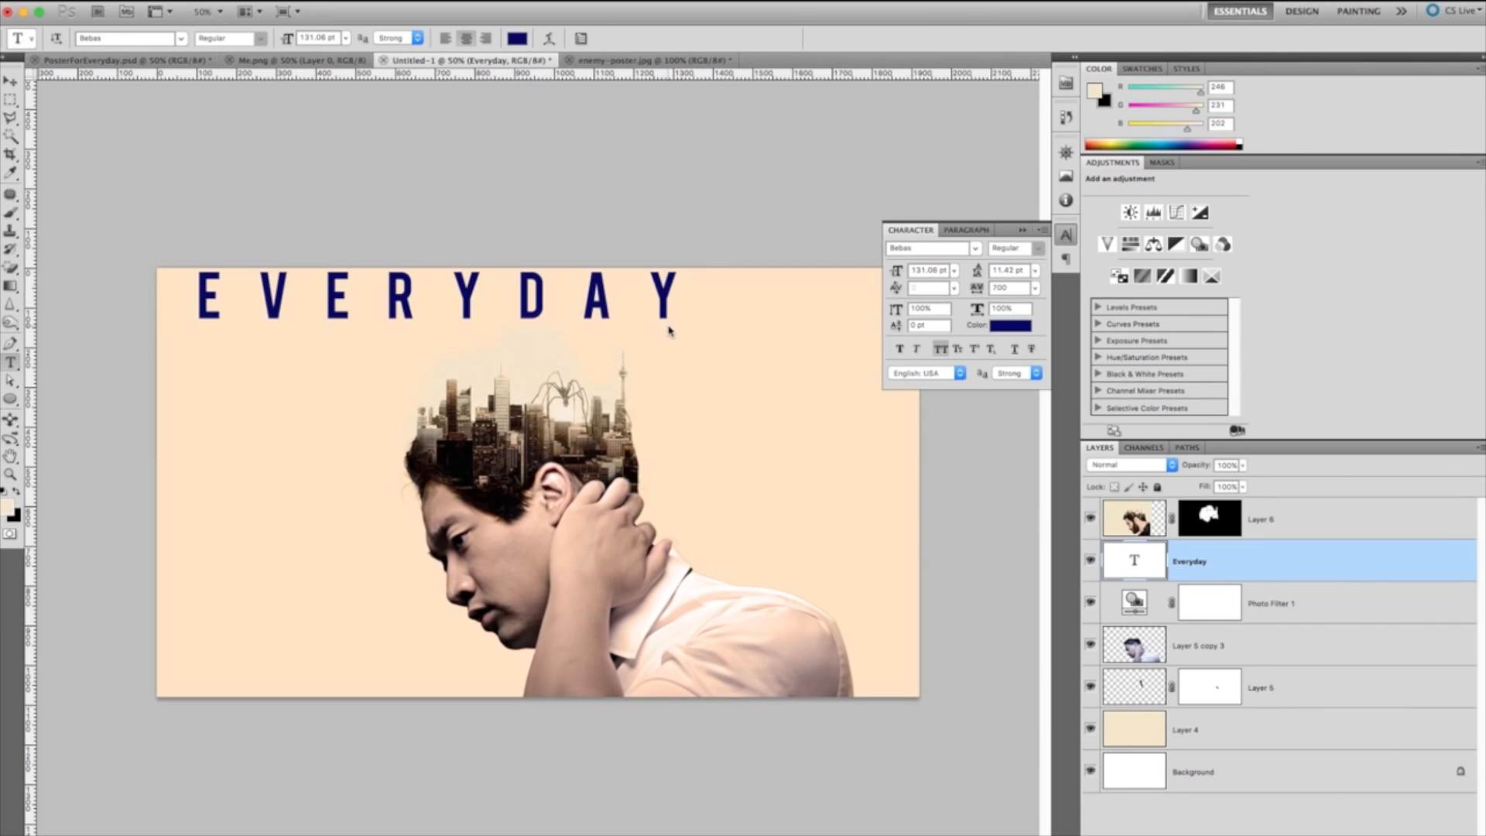
key(v)
drag(601, 305, 699, 333)
Step: Place the title layer above Layer 6, then enlarge the title to about 138 pt and centre it just above the skyline
drag(1136, 561, 1135, 504)
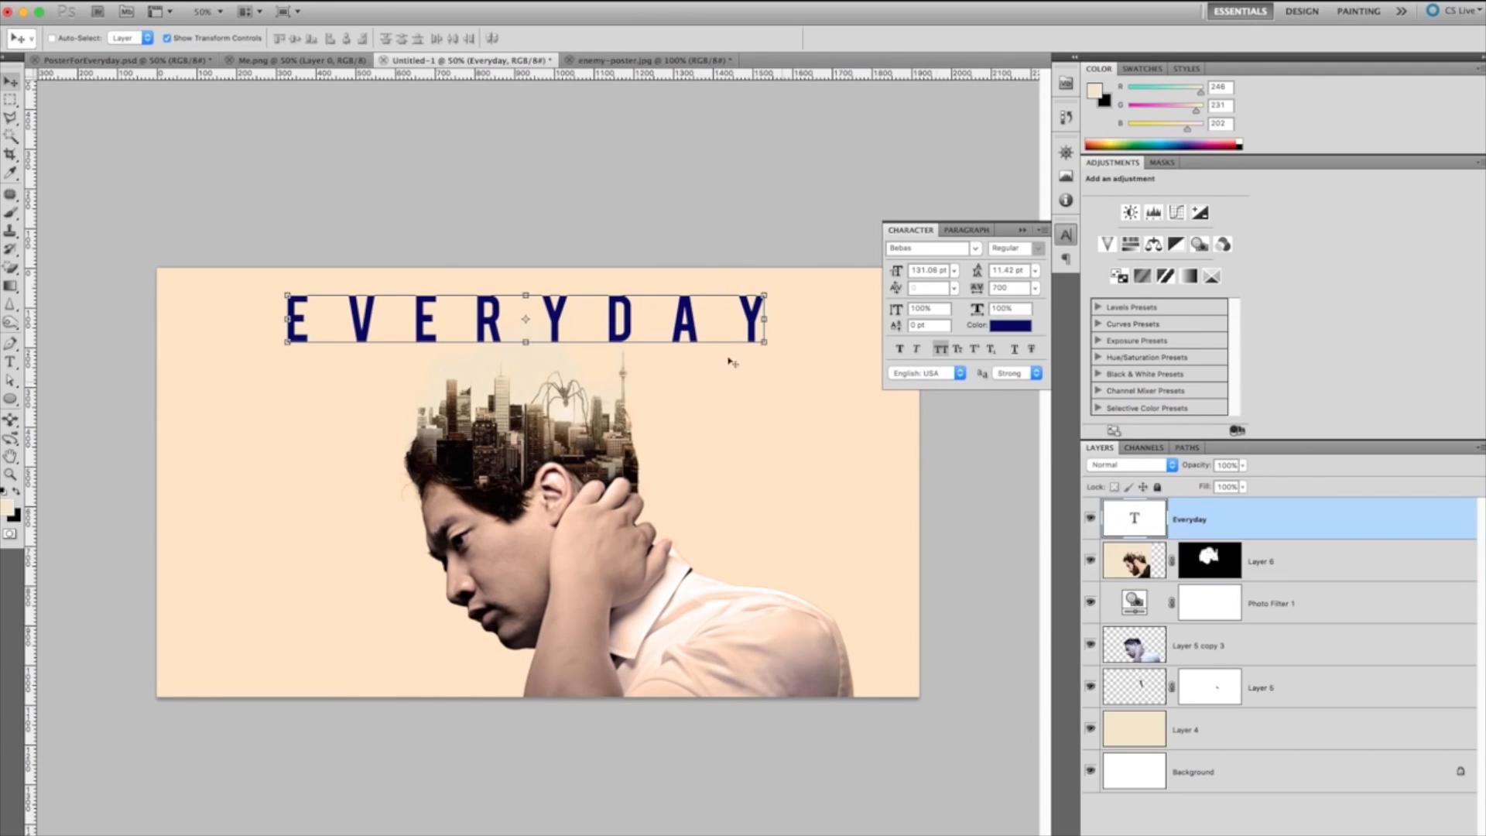
drag(672, 319, 662, 338)
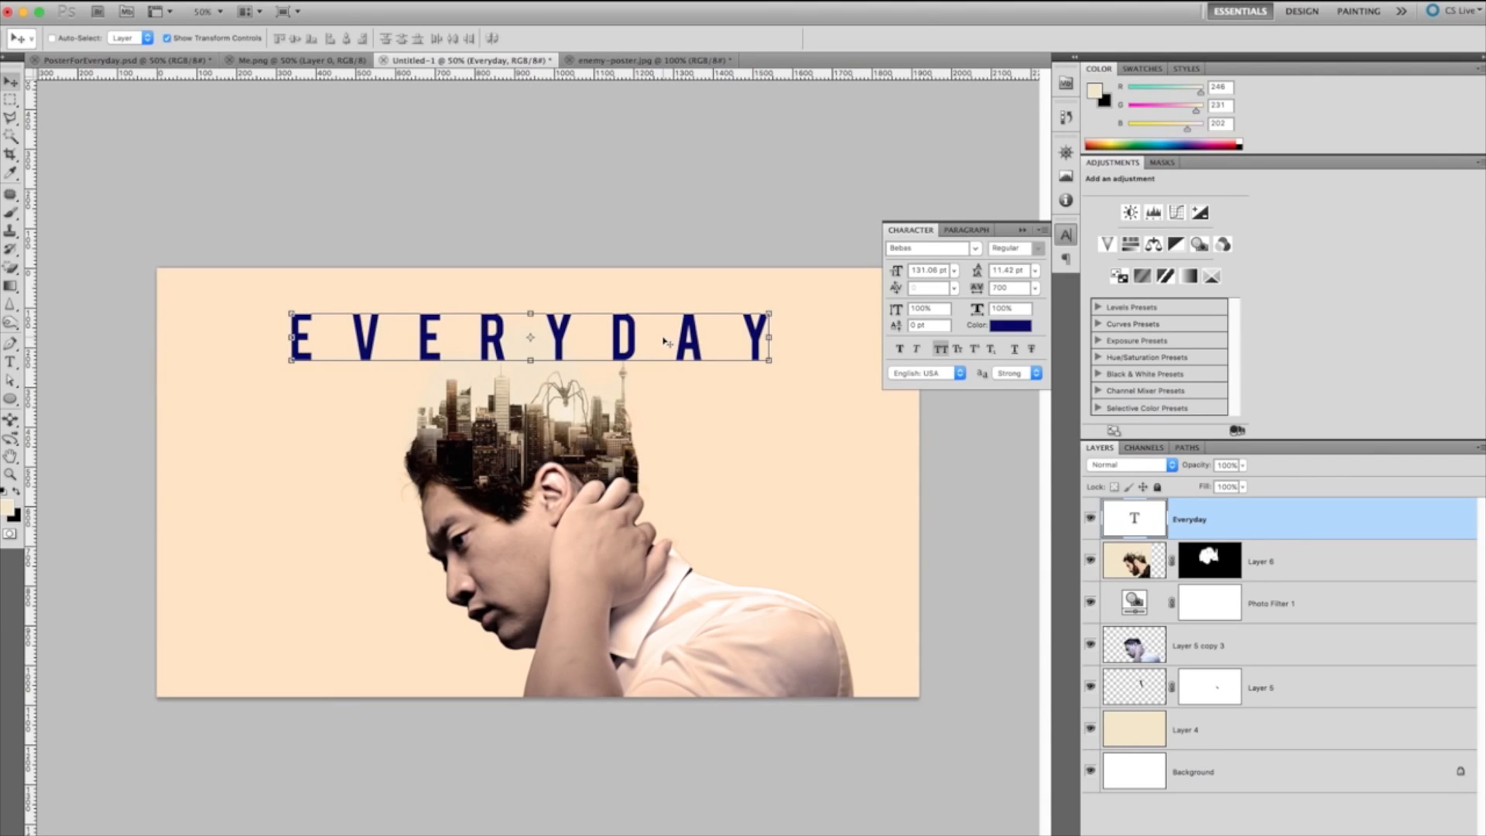
click(1022, 231)
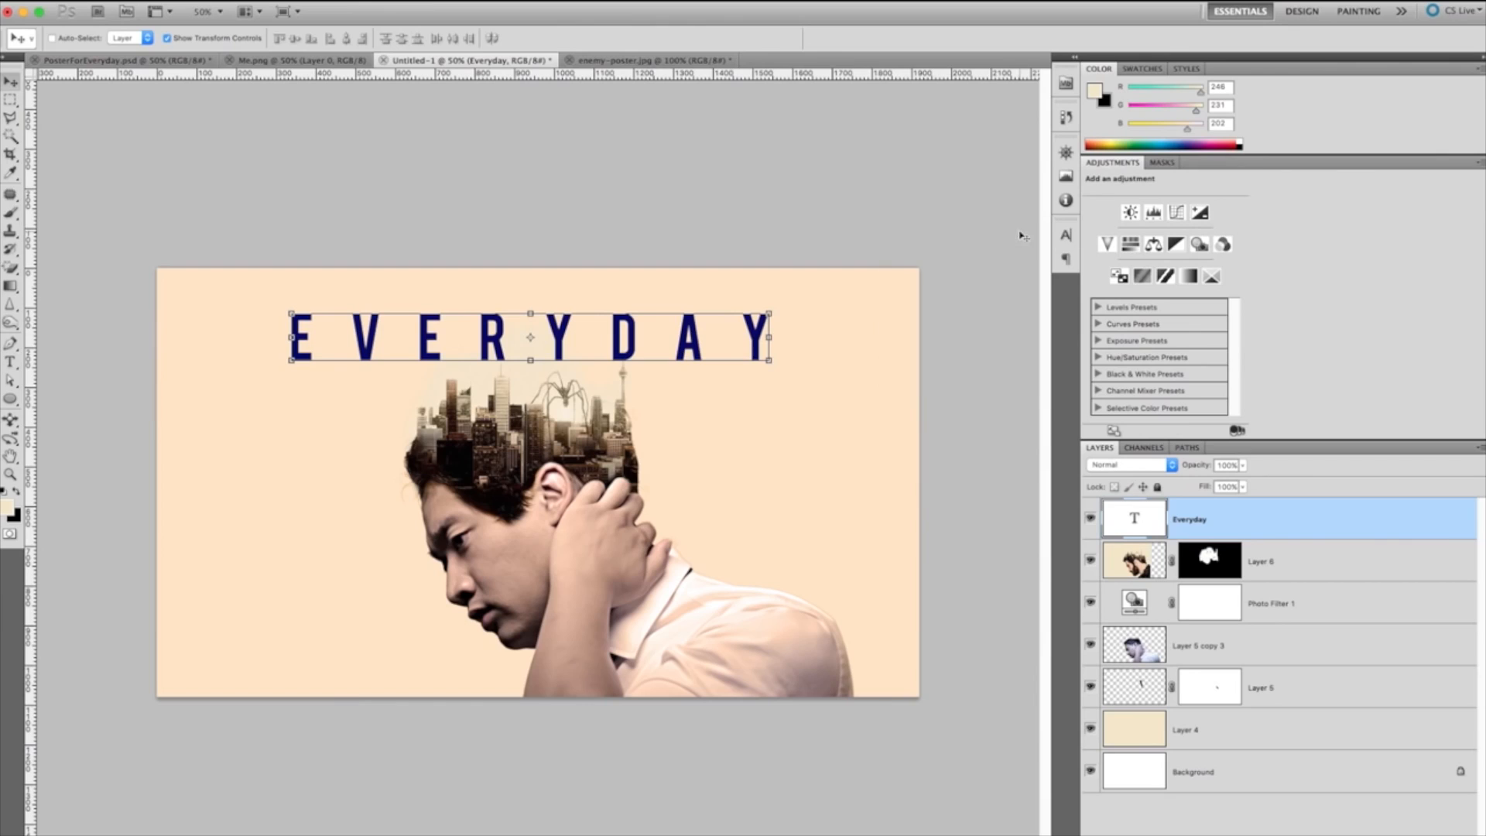
click(774, 316)
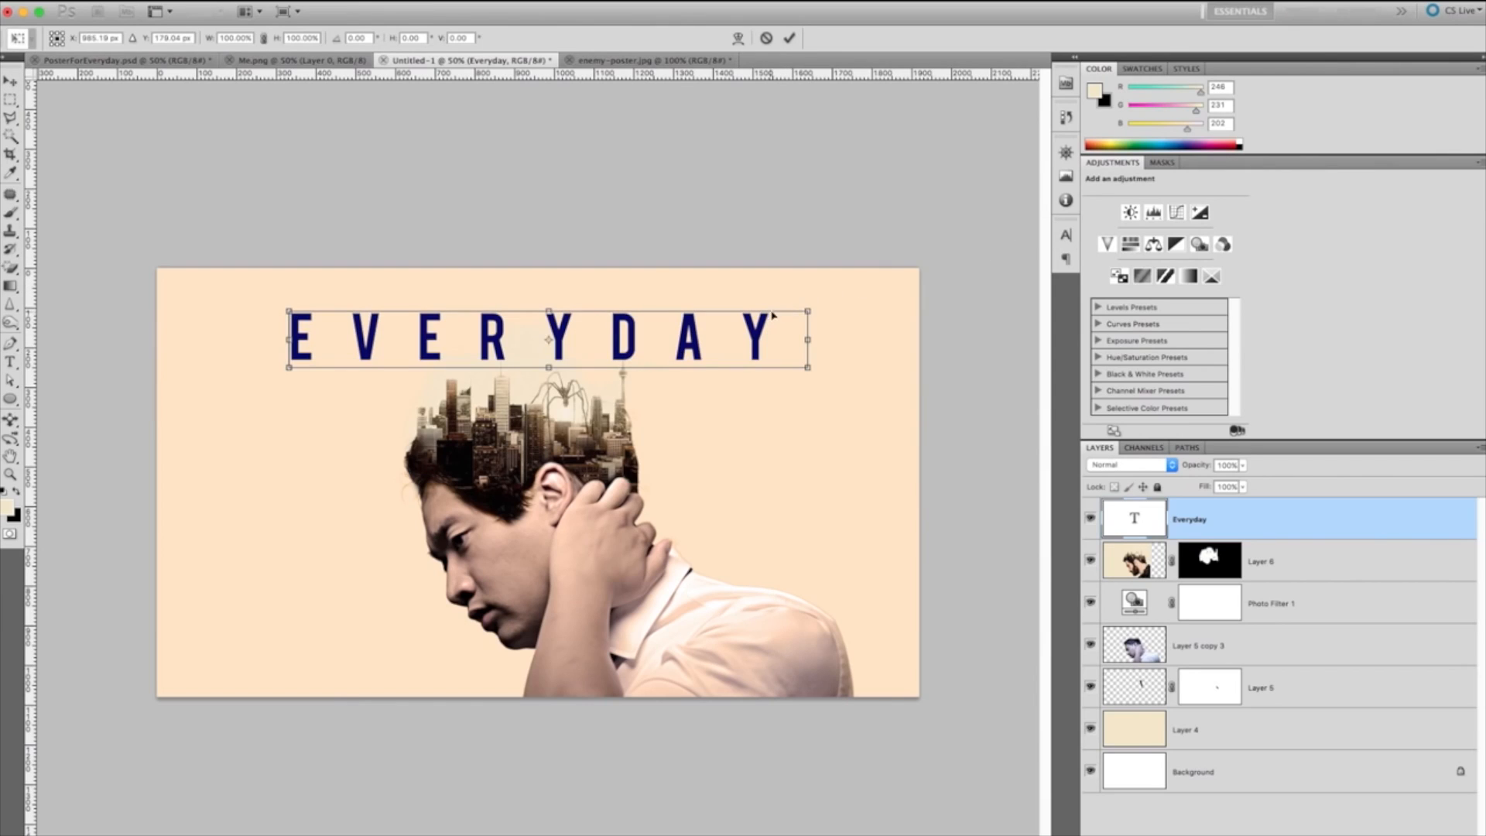
drag(810, 304, 757, 317)
key(Return)
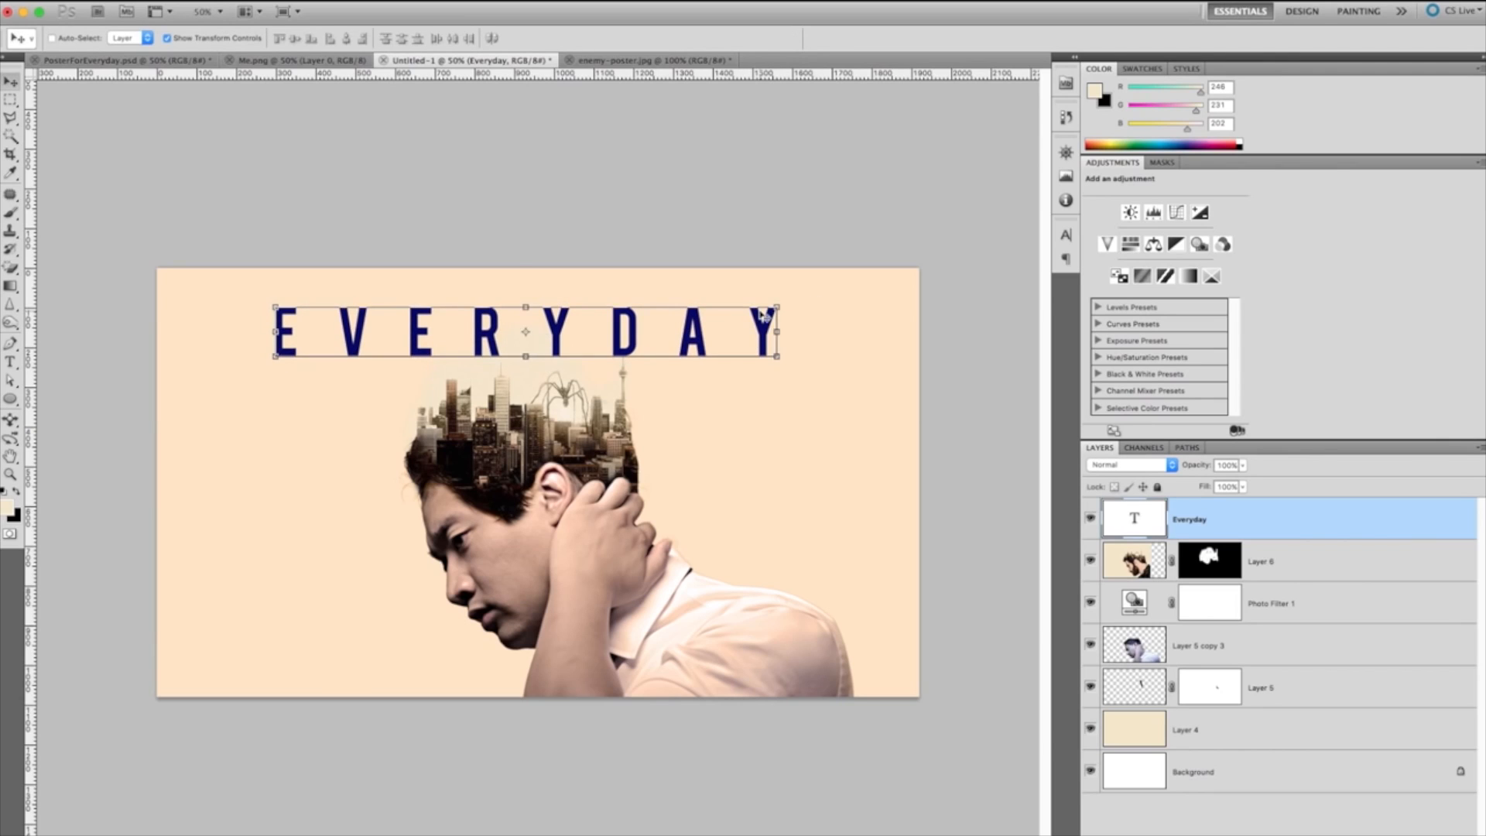
Step: Add a Color Overlay to background Layer 4 in cream faecdf, sampled from the bright sky around the spider
key(super+equal)
key(super+equal)
drag(635, 346, 694, 428)
click(1183, 735)
double_click(1213, 745)
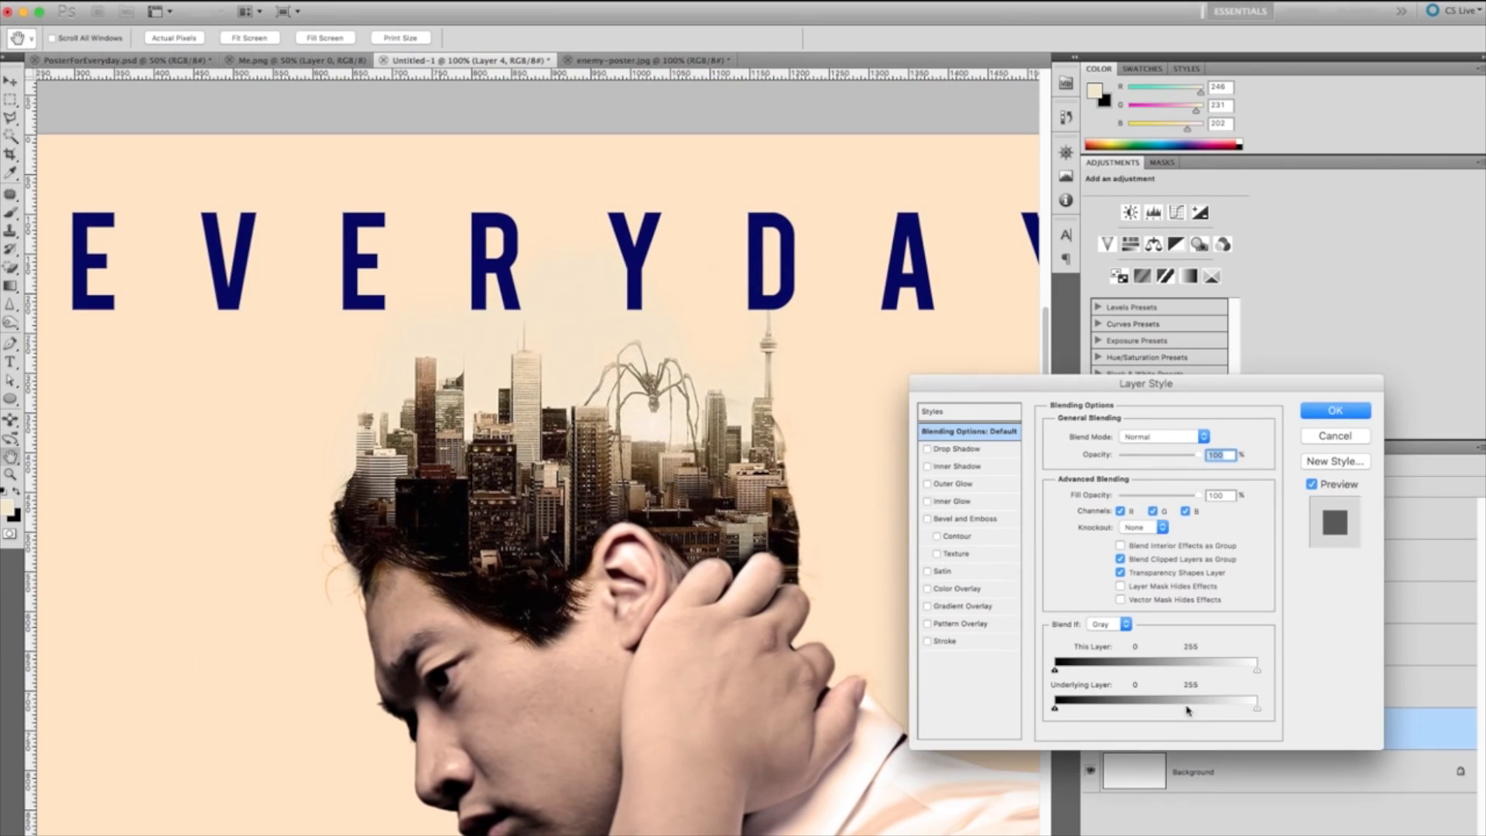
click(959, 590)
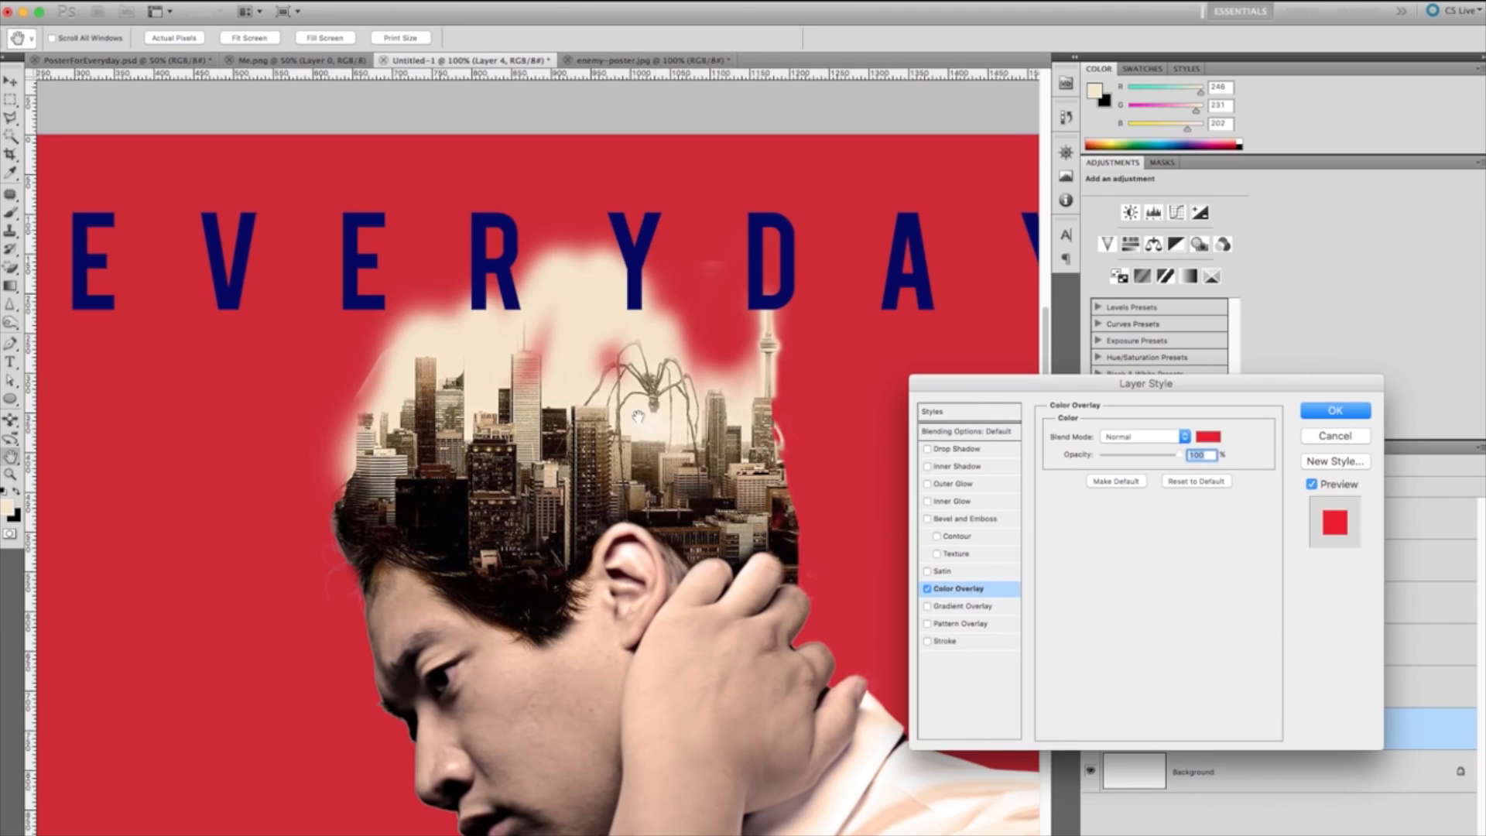
click(1207, 438)
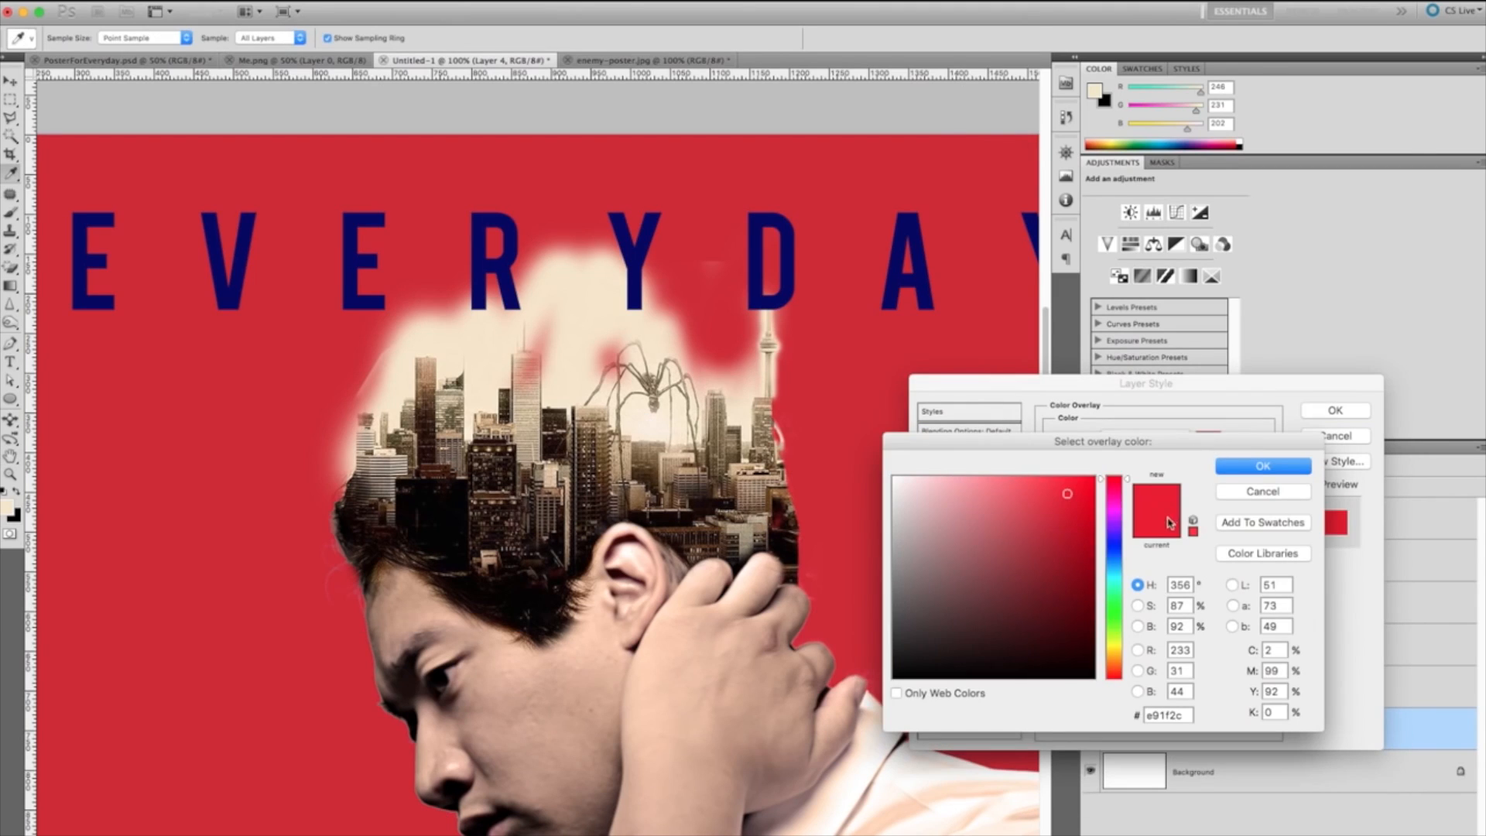
click(656, 421)
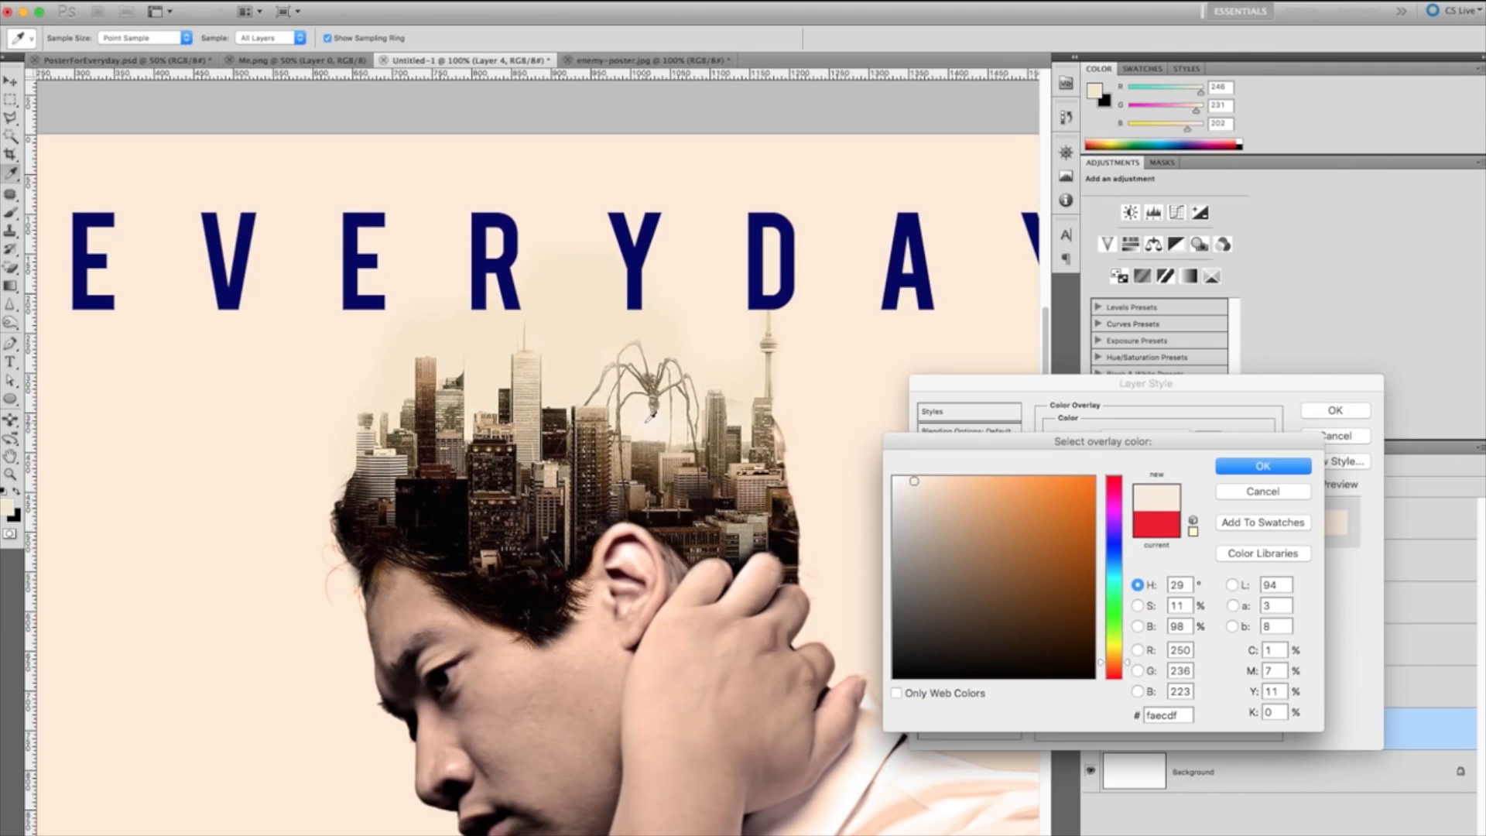
click(1262, 467)
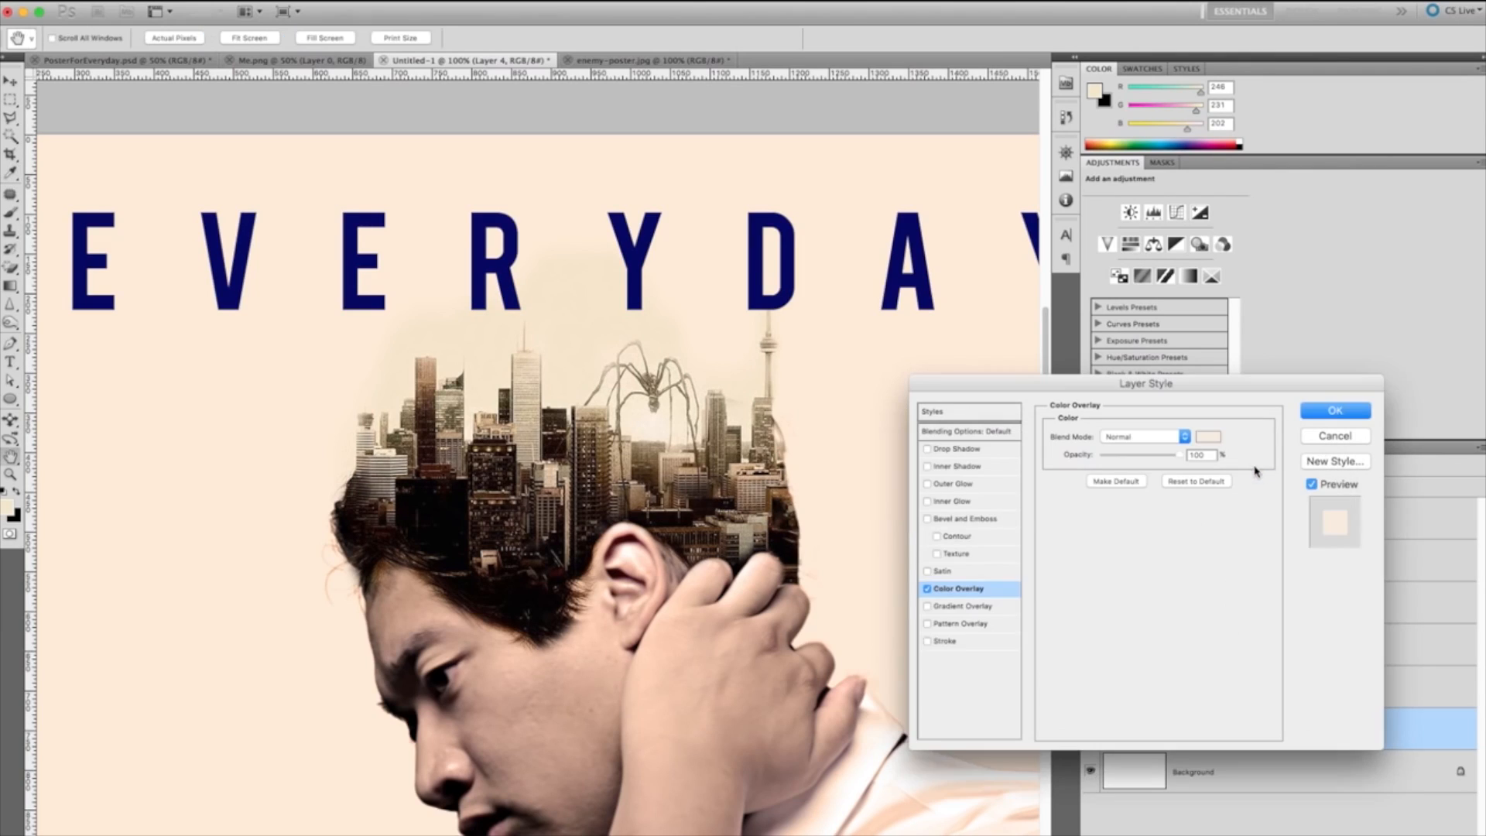
key(Return)
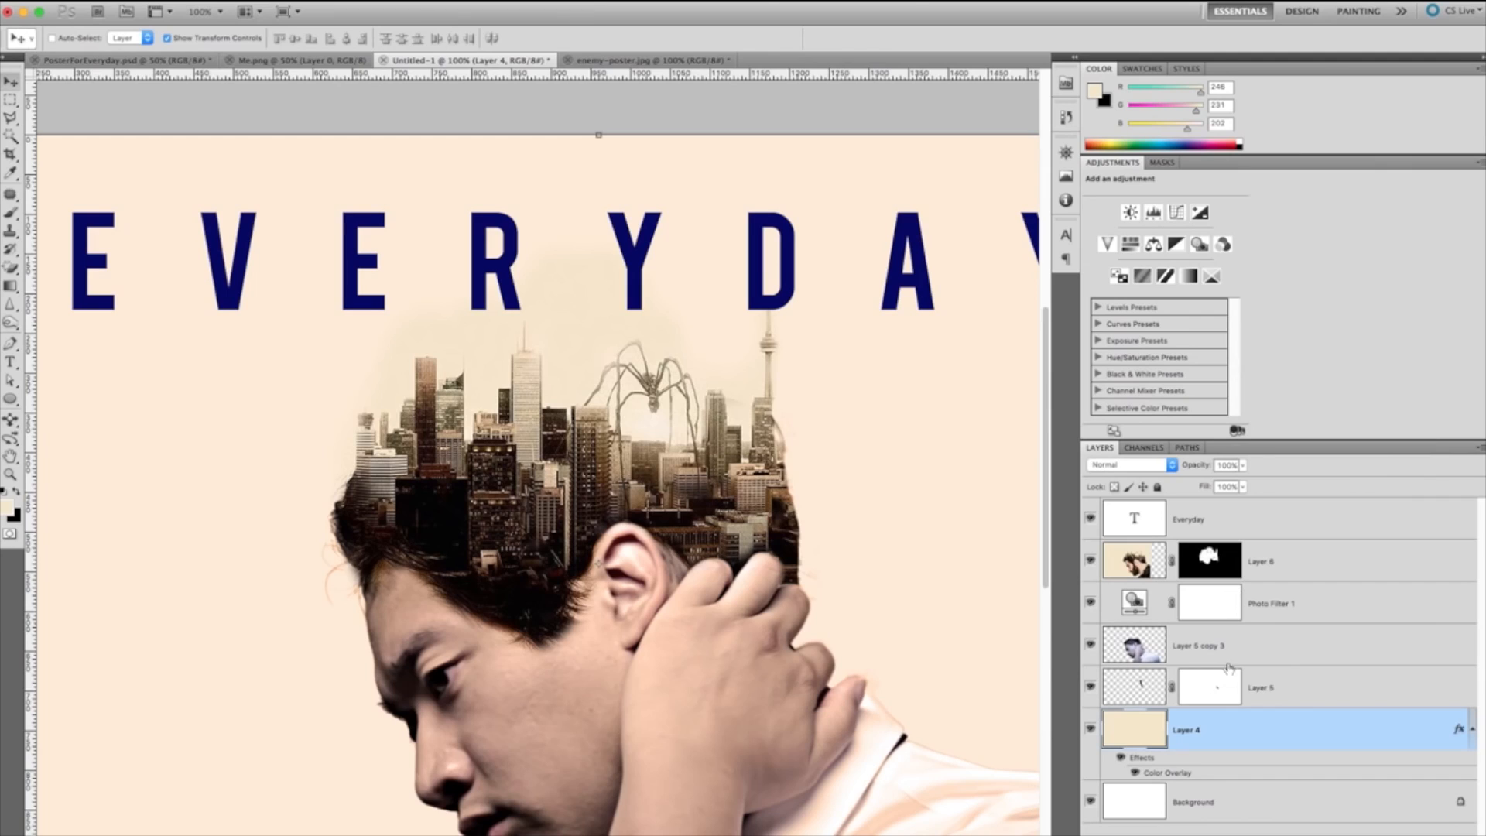
Step: Try Layer 6's Blend If sliders, restore the This Layer range, and split the Underlying Layer whites to 248 / 255
double_click(1344, 561)
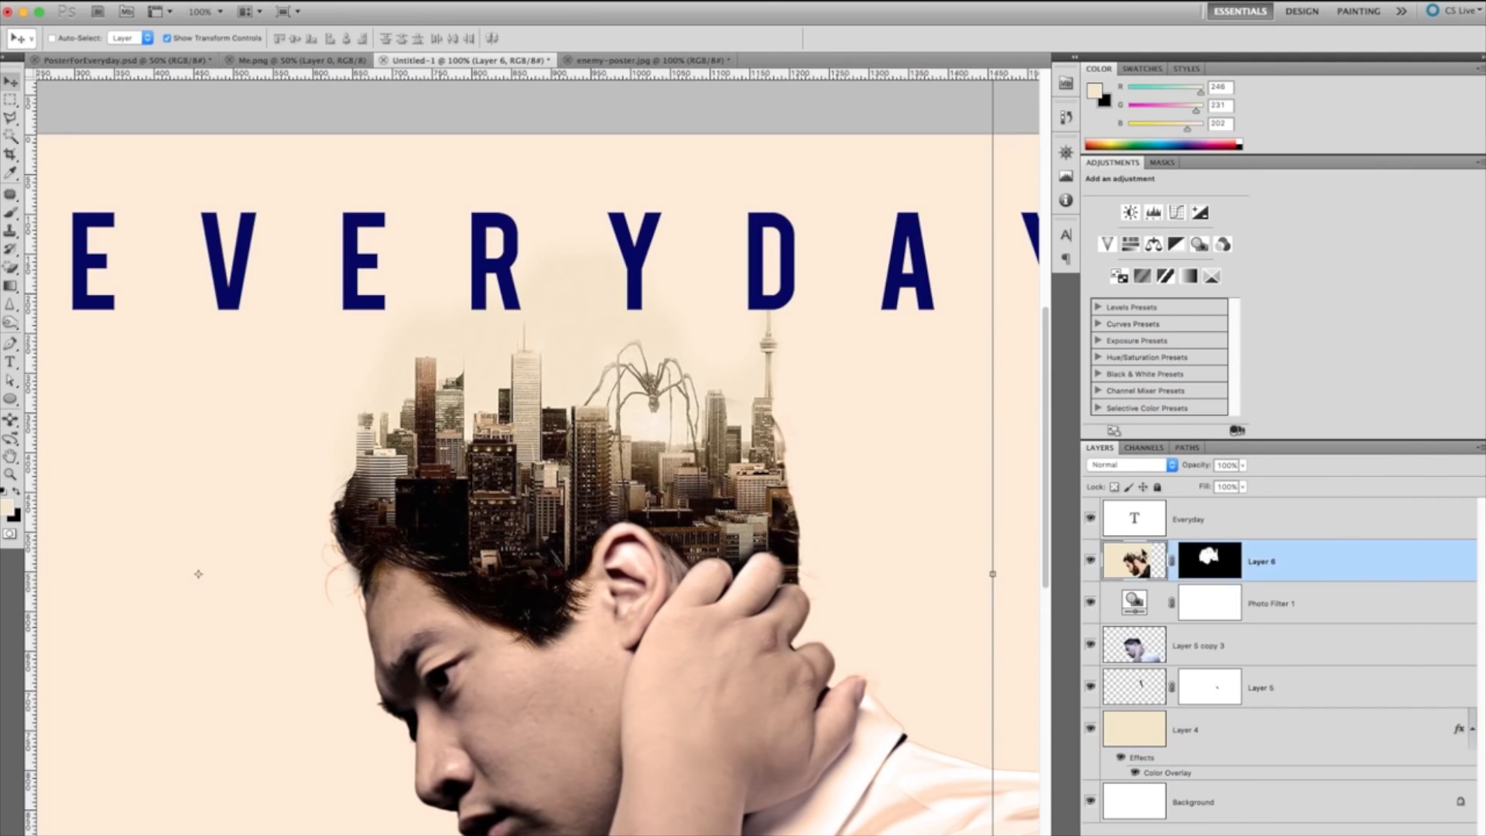
mouse_move(1257, 670)
mouse_down()
mouse_move(1223, 670)
mouse_move(1257, 671)
mouse_up()
drag(1057, 671, 1074, 671)
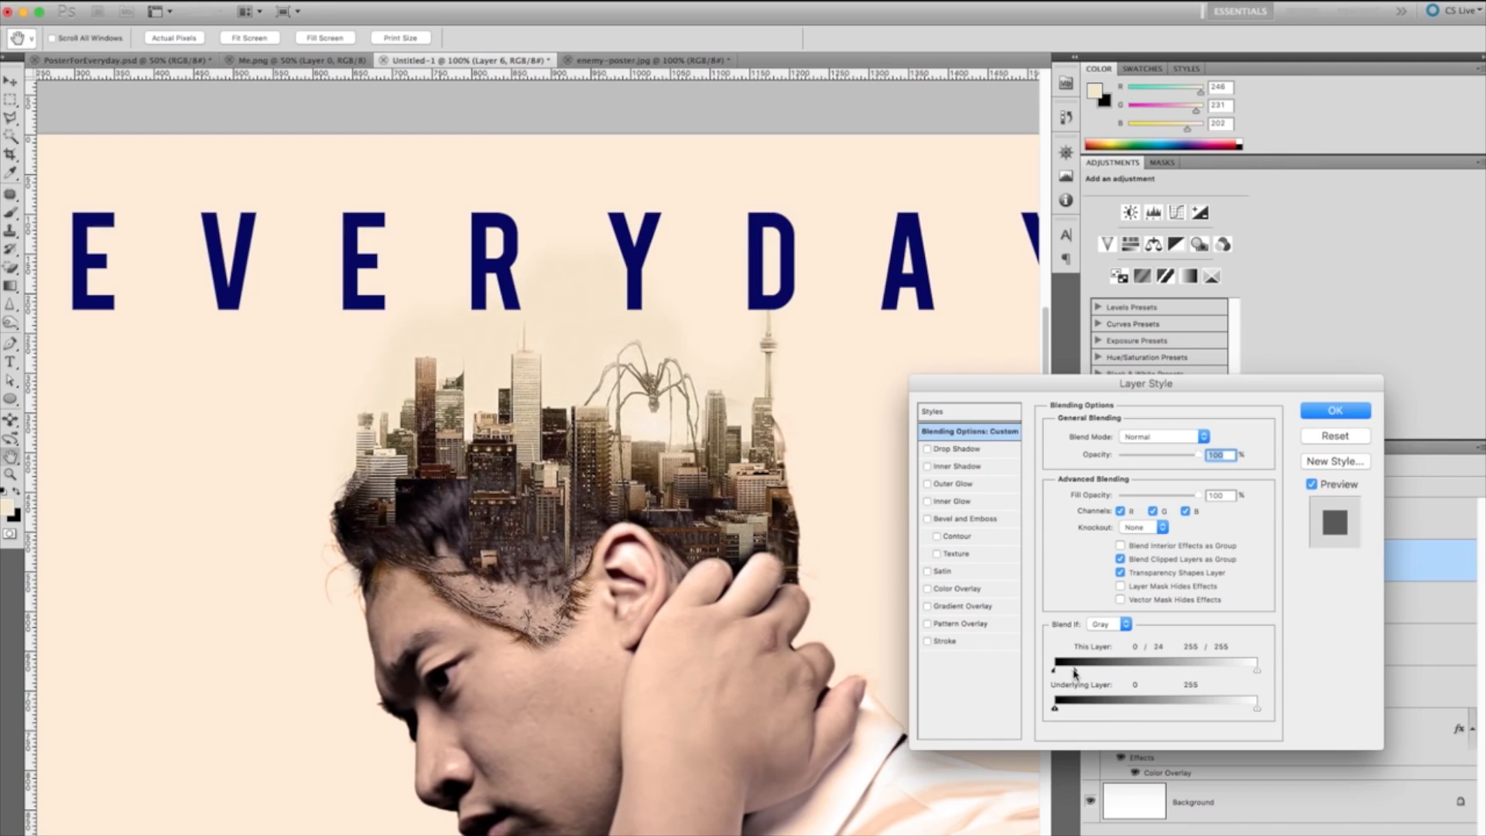
mouse_move(1255, 712)
mouse_down()
mouse_move(1225, 710)
mouse_move(1239, 712)
mouse_up()
key(alt)
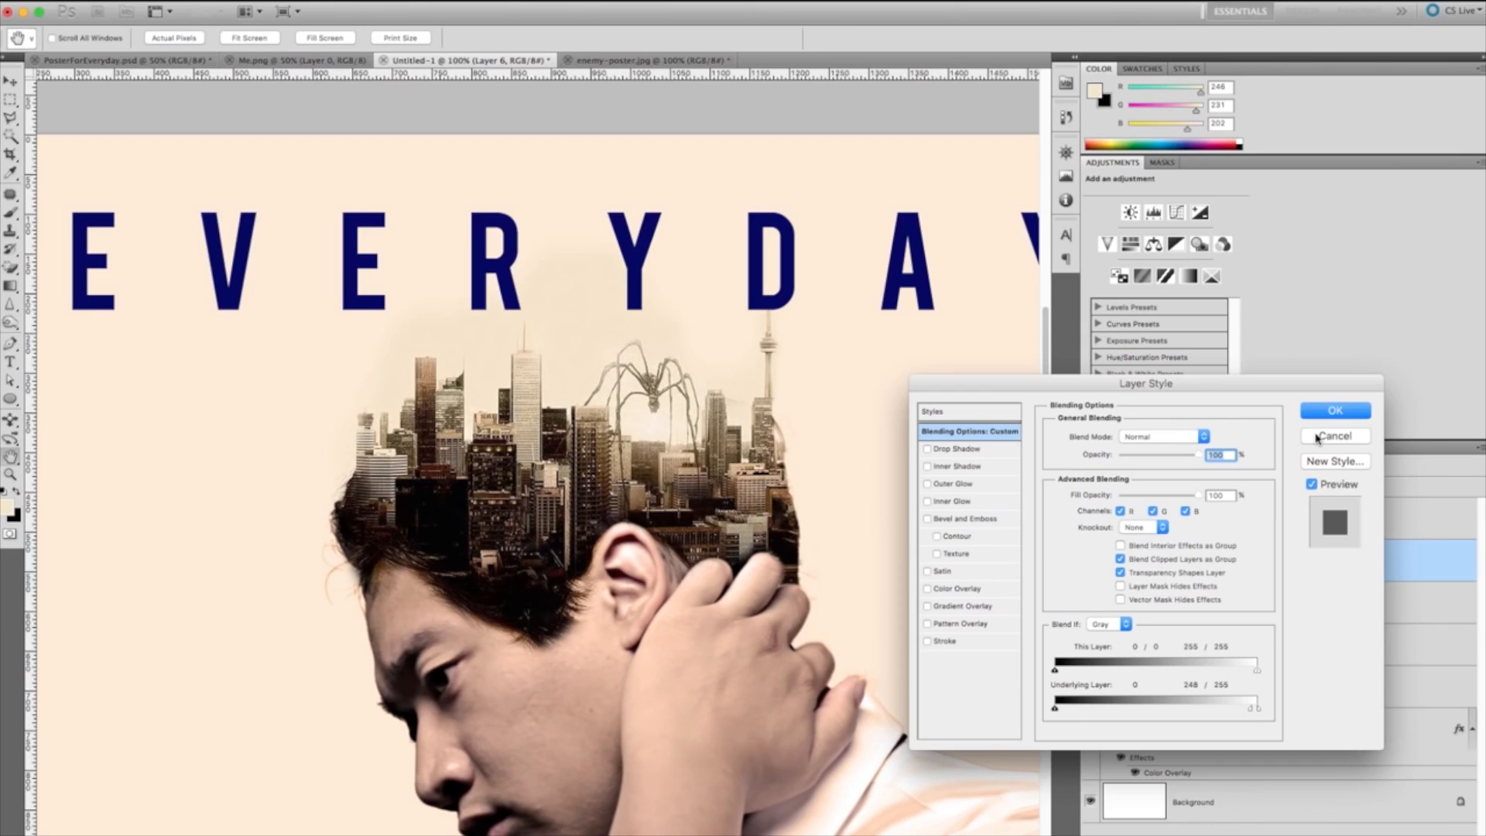
click(1334, 410)
Step: Target Layer 6's mask with a small black brush for refining the skyline edges
click(1209, 559)
key(b)
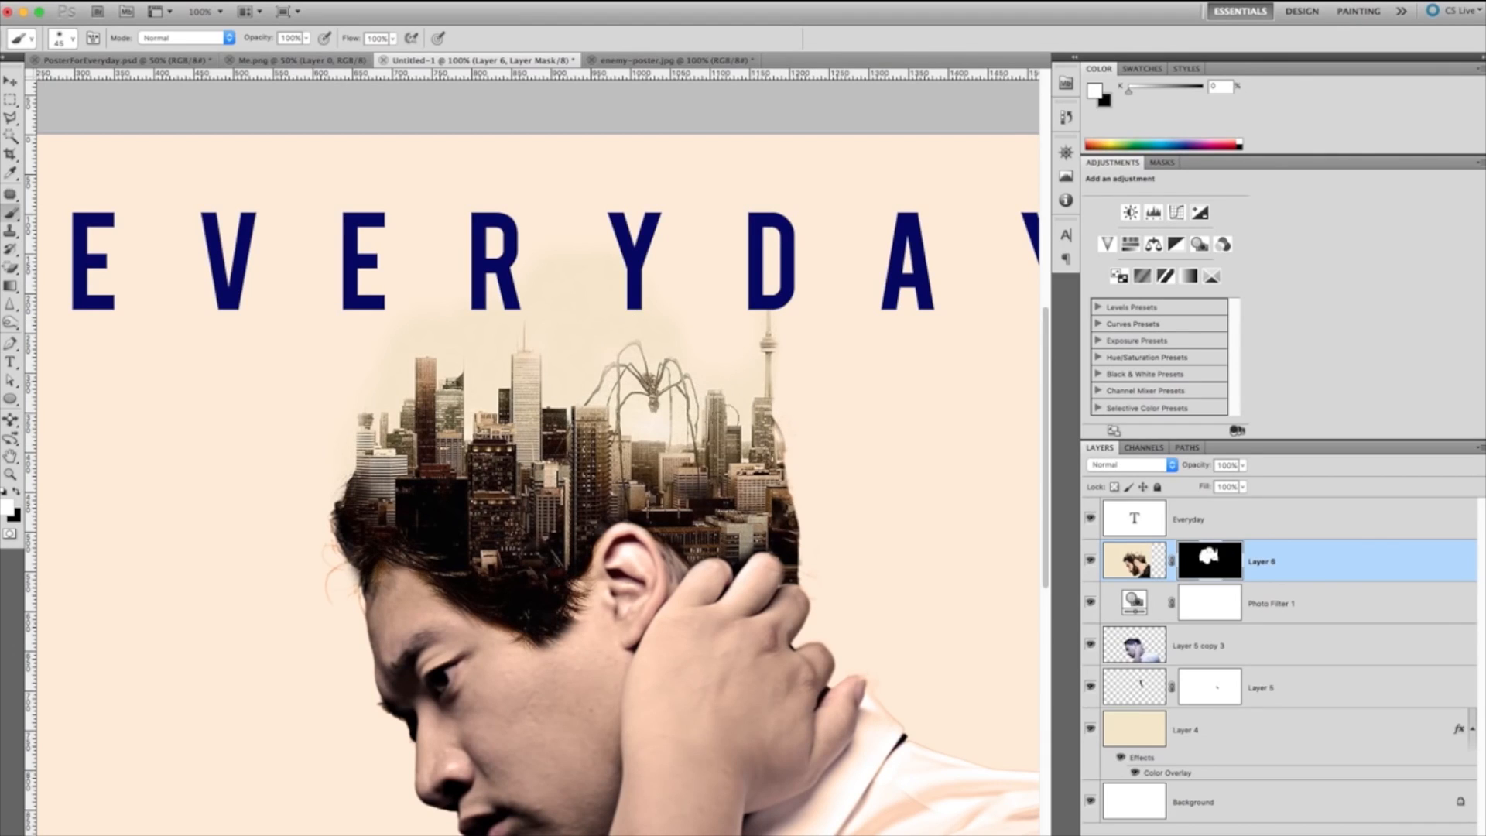
key(bracketleft)
key(bracketleft)
key(x)
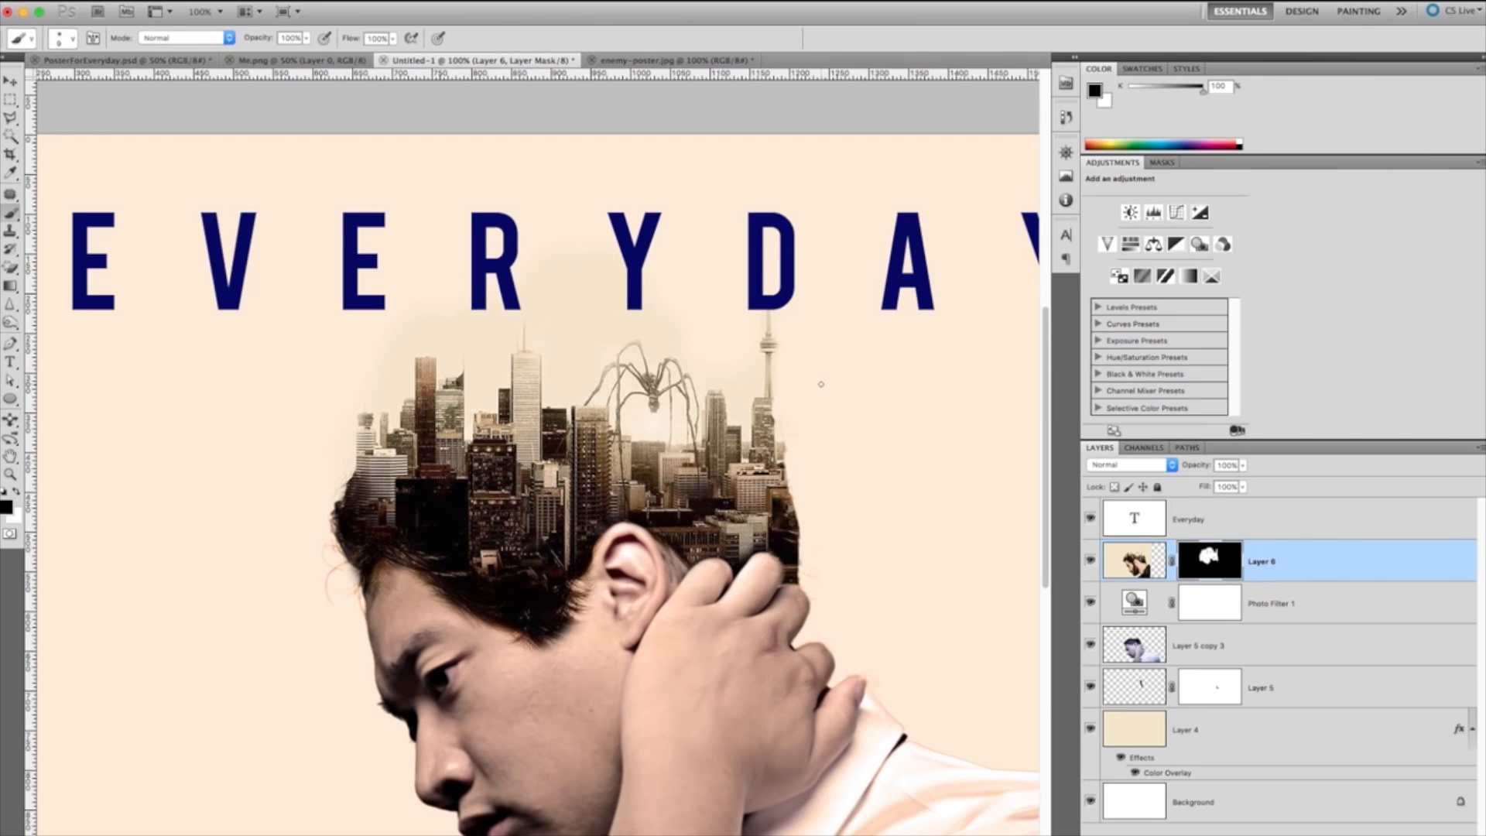
key(super+minus)
key(super+minus)
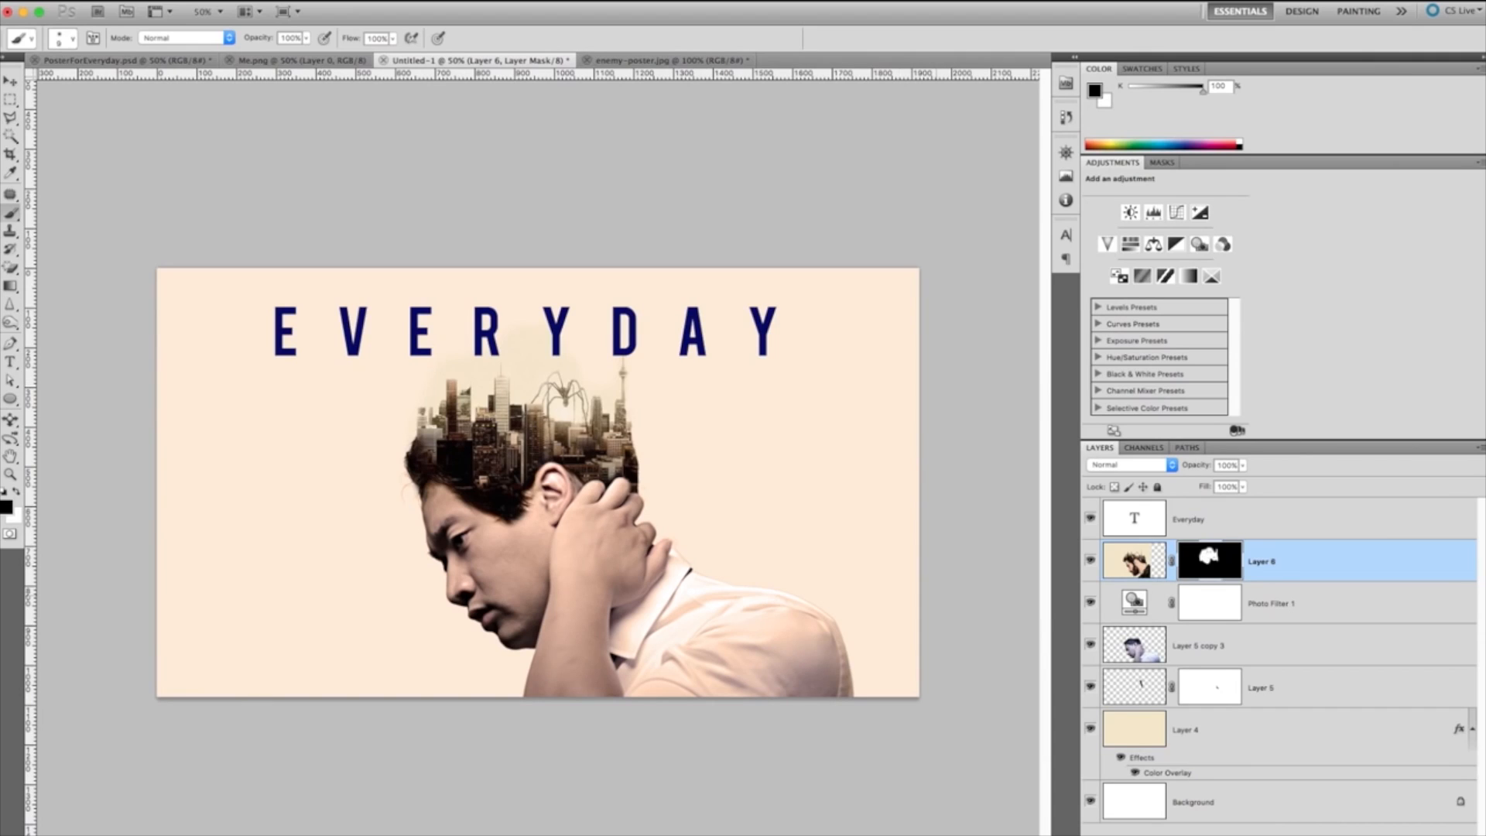
Step: Review the composite's layers and examine the title styling in enemy-poster.jpg, then return to Untitled-1
click(1223, 731)
click(1298, 645)
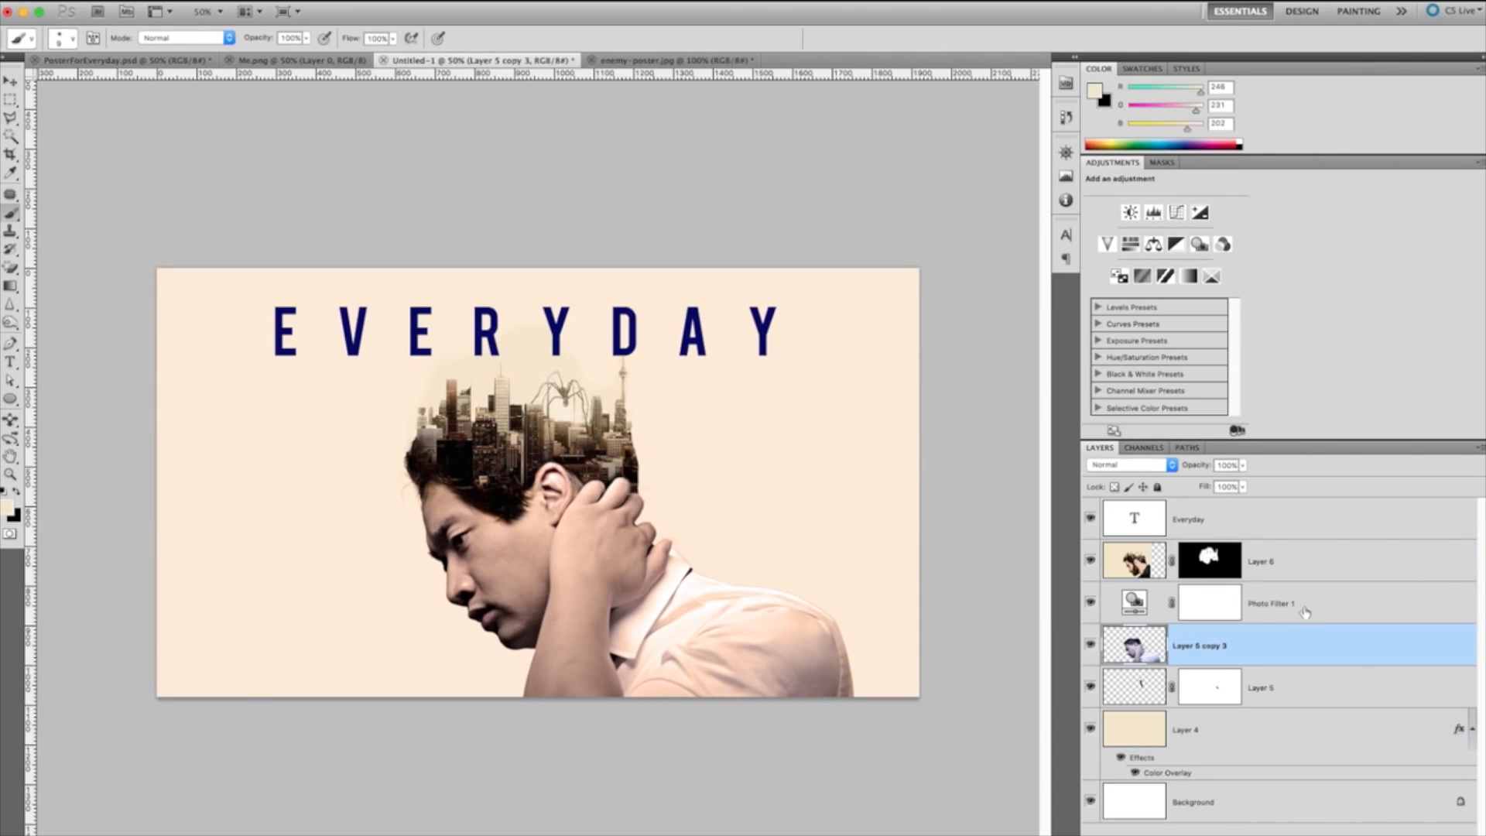
click(1302, 600)
click(1289, 565)
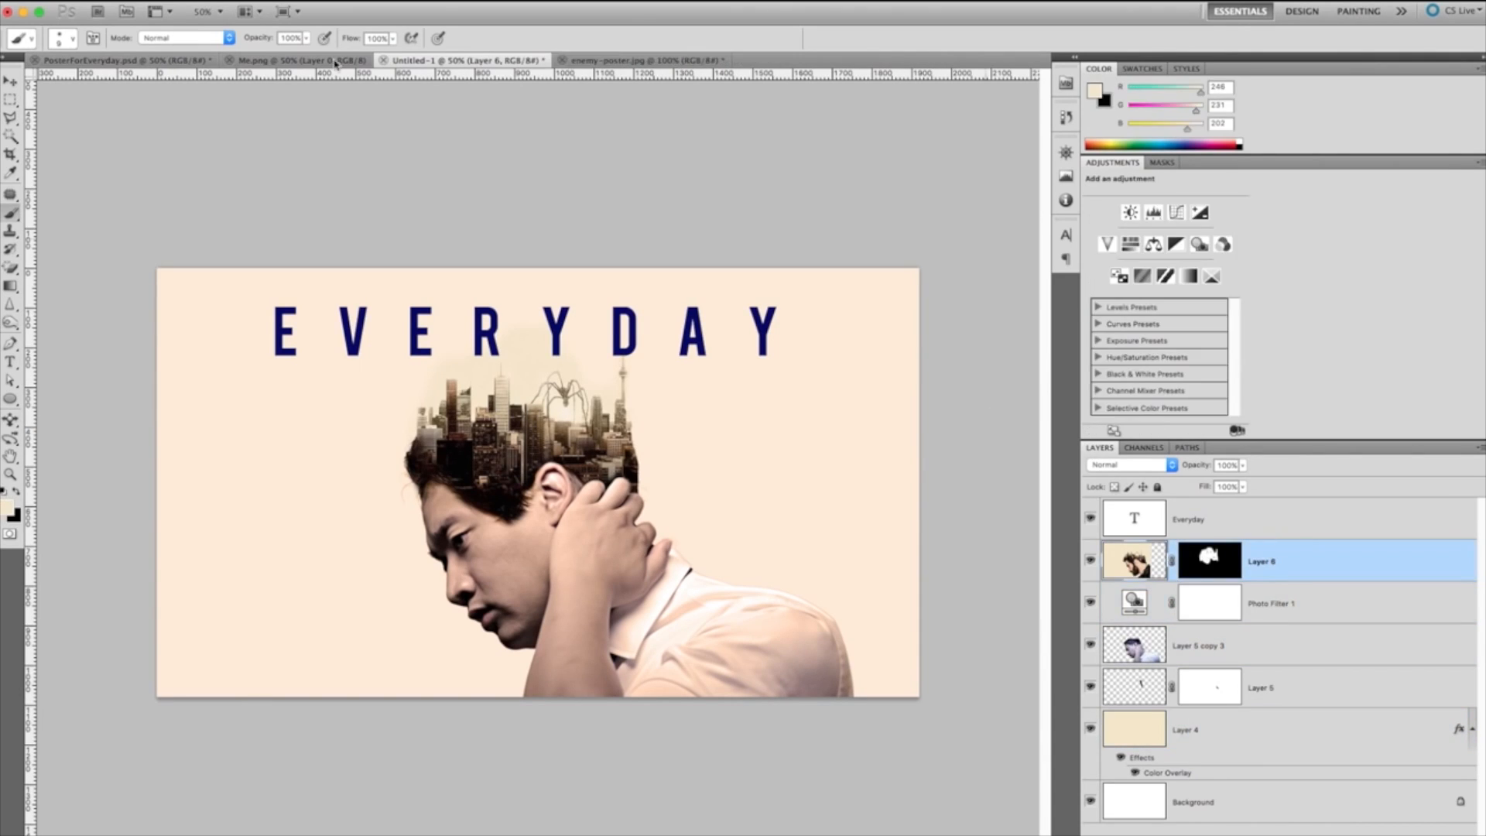
click(610, 60)
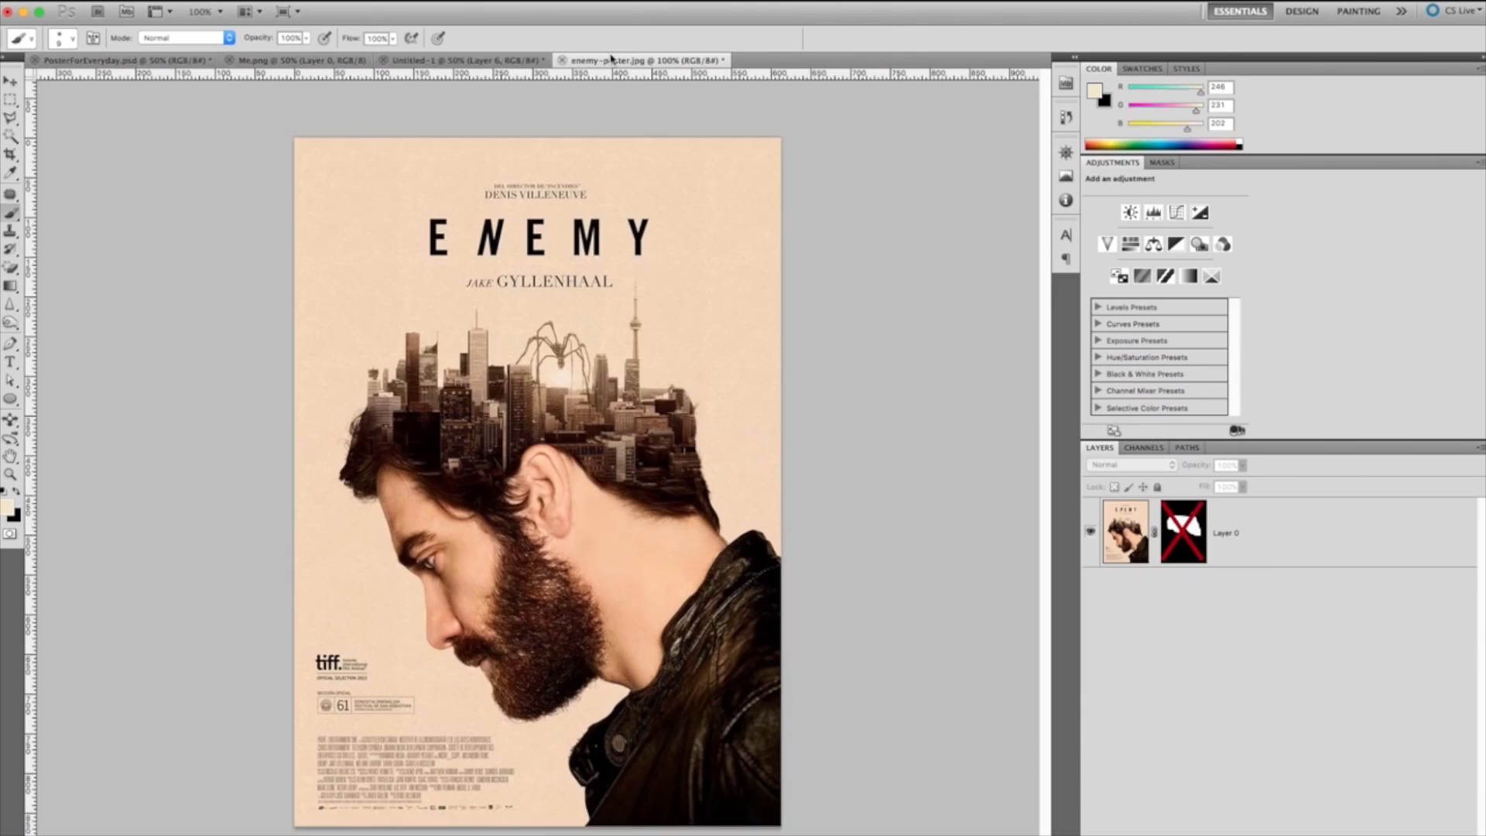
click(483, 61)
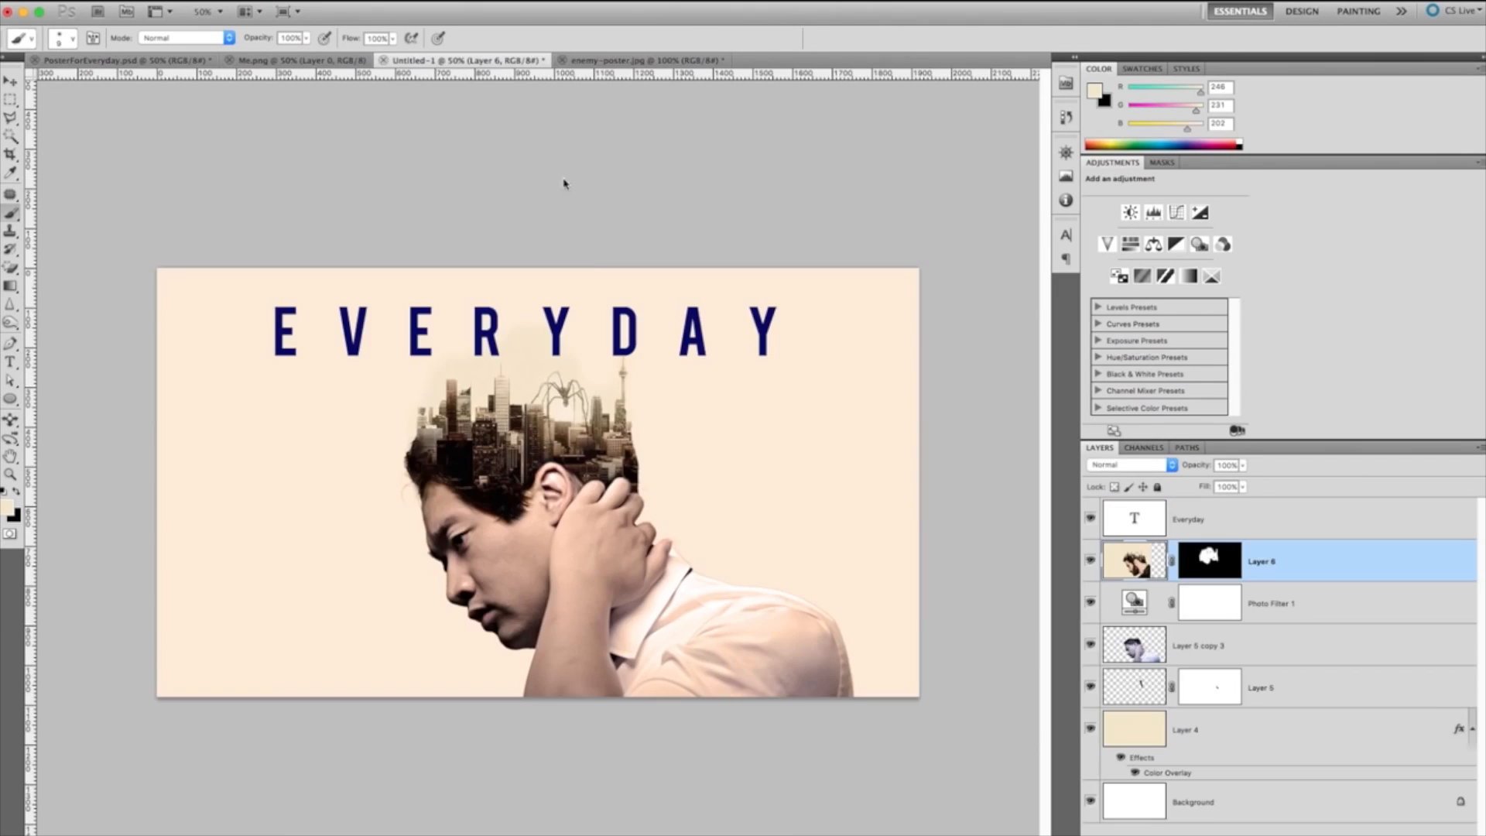
Step: Apply faux italic to the letters EVERY in the title and compare it with enemy-poster.jpg
key(t)
click(538, 329)
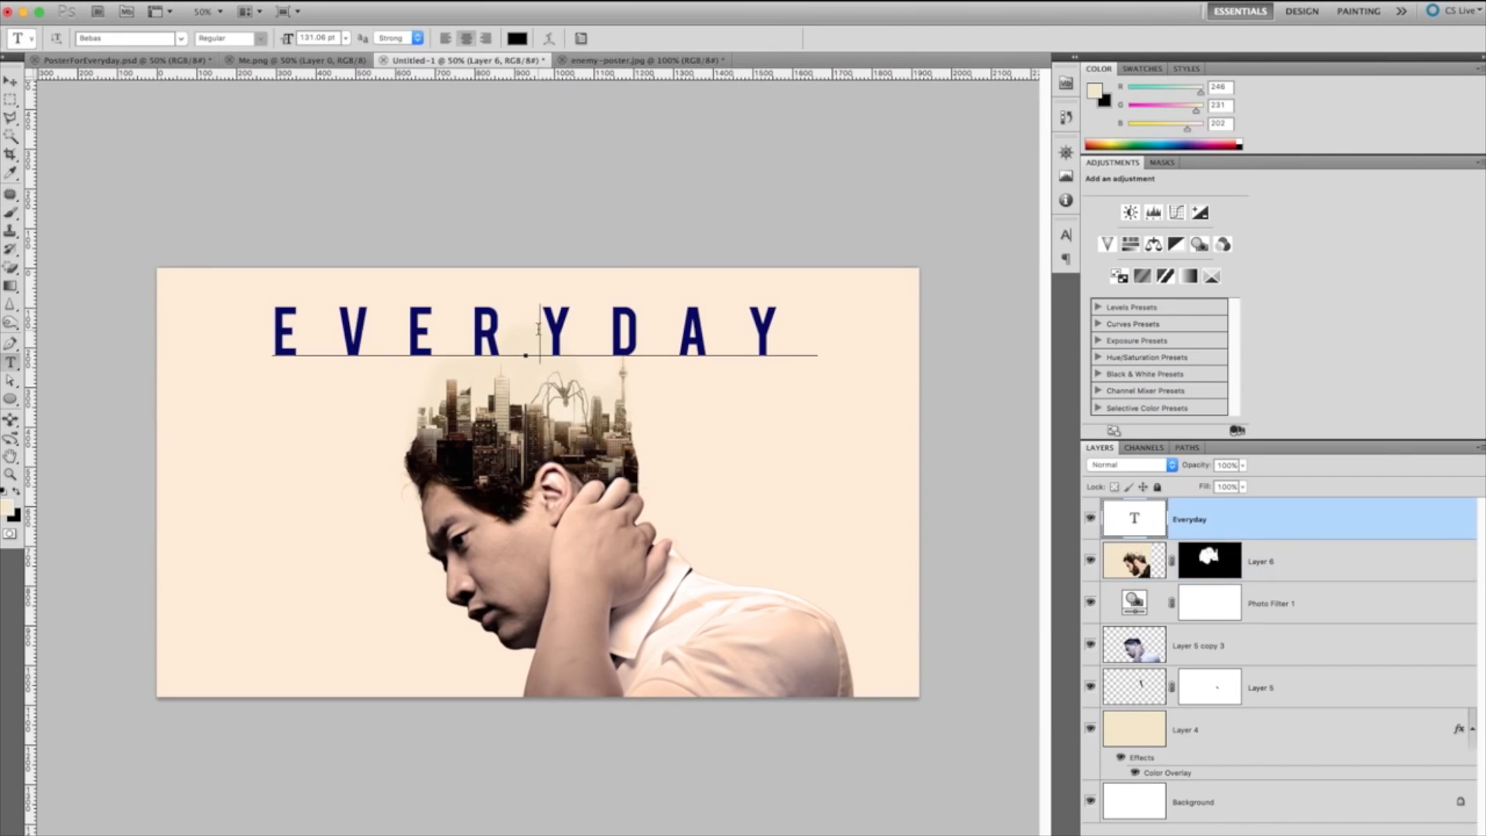
shift+click(229, 319)
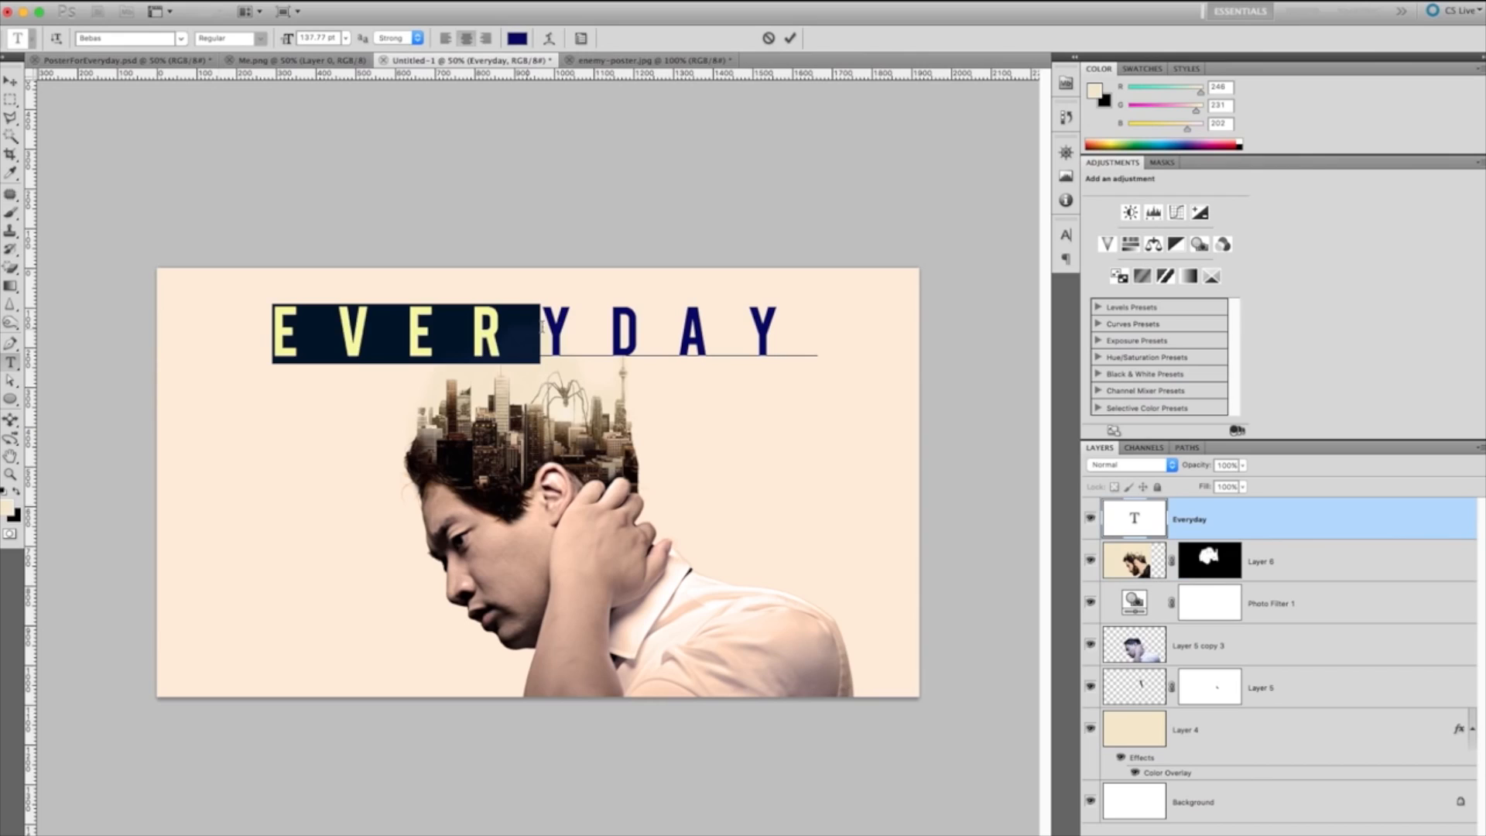
drag(613, 329, 173, 302)
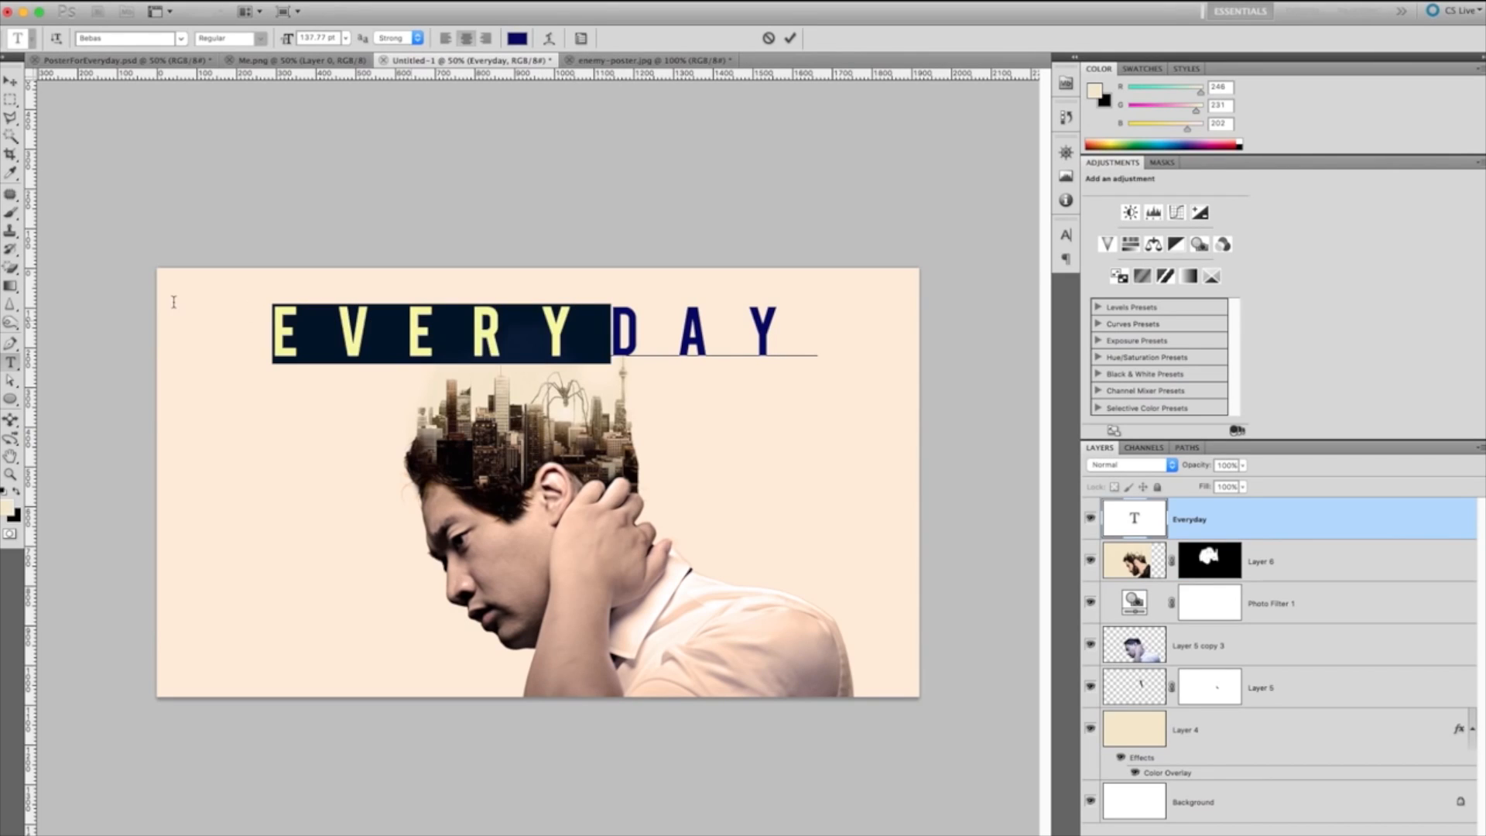
click(1065, 234)
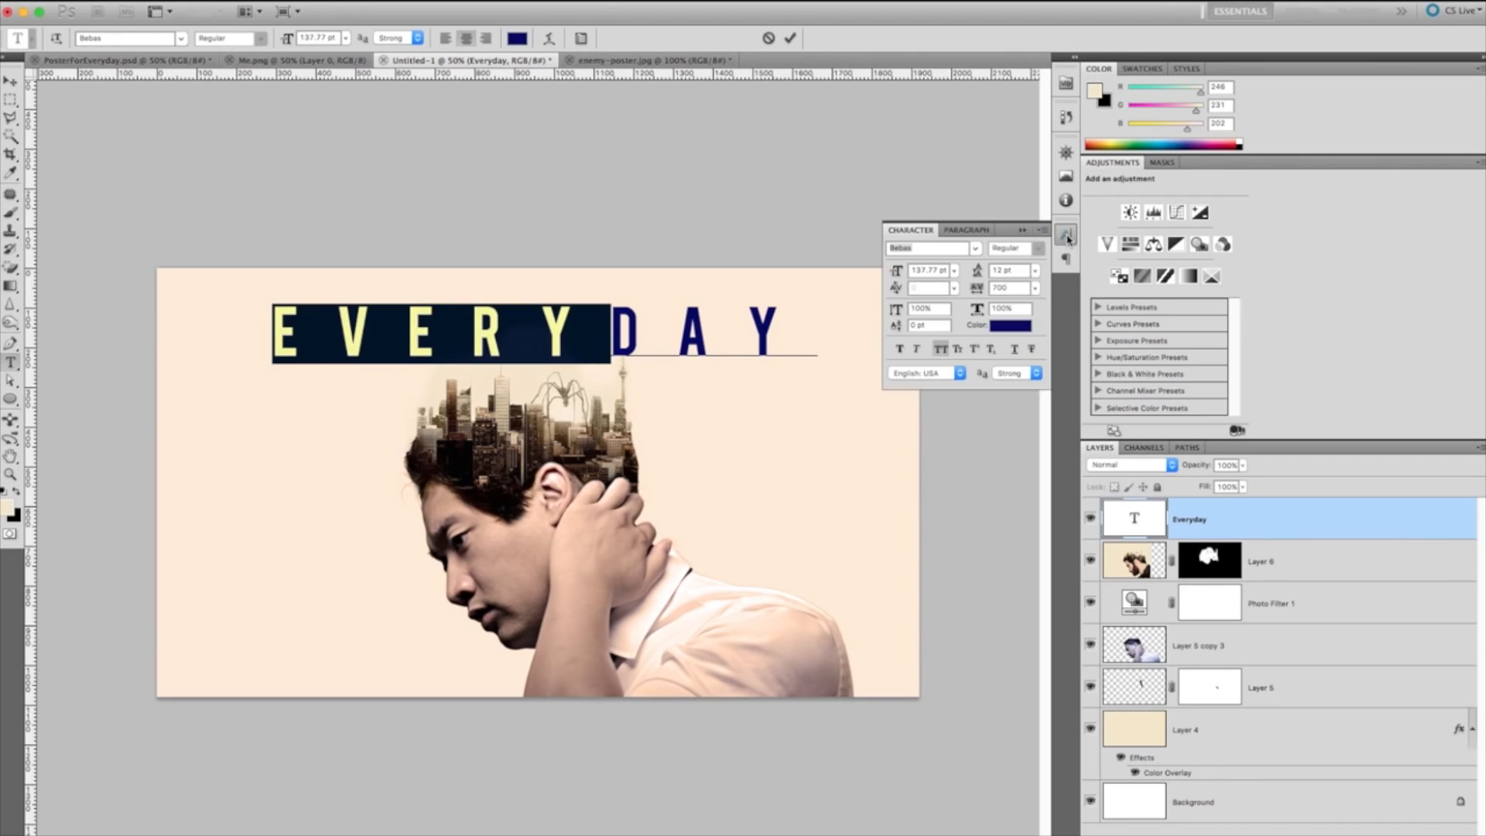
click(916, 349)
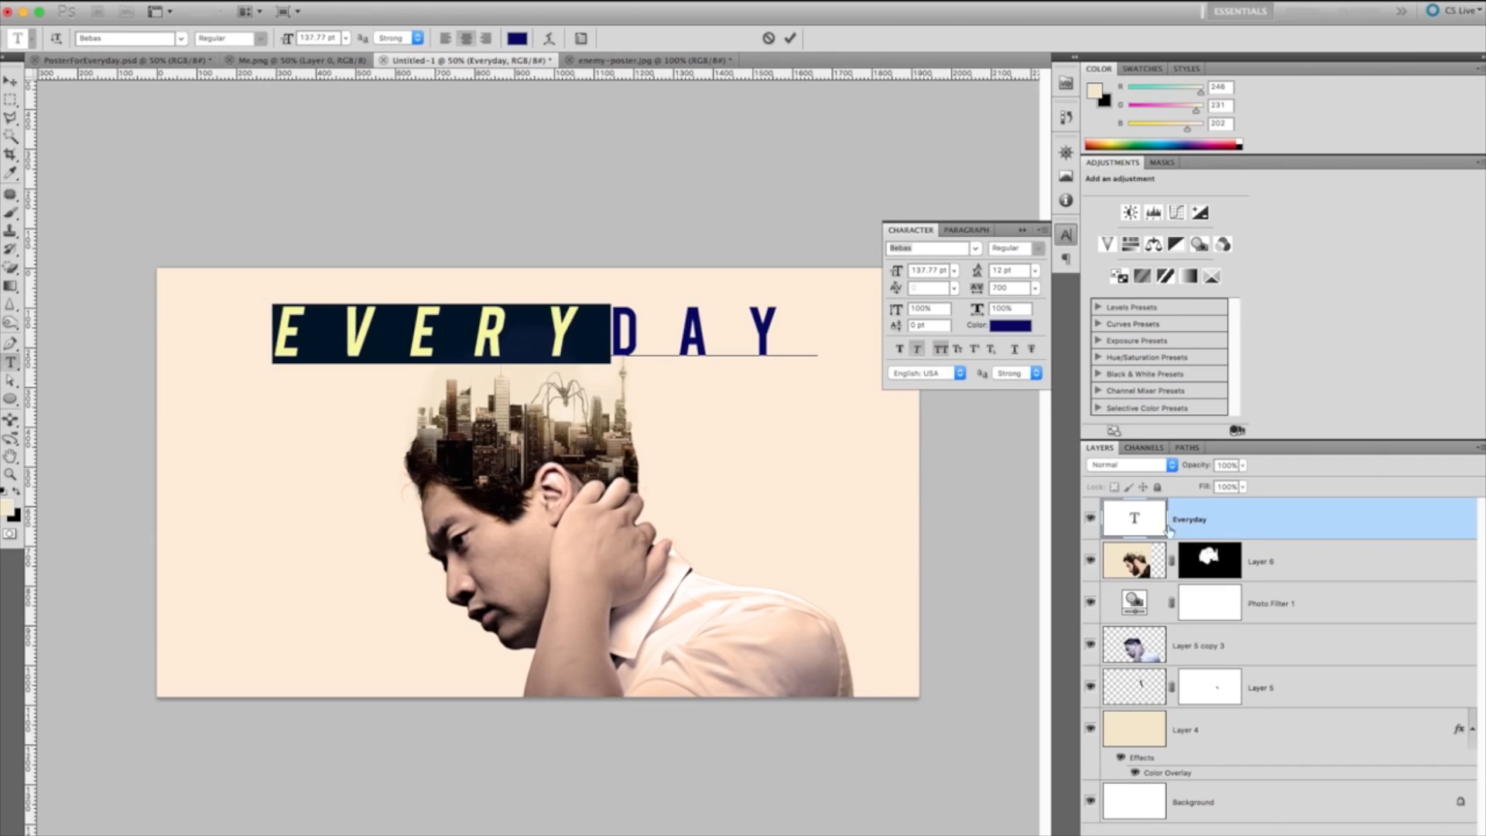
click(1121, 528)
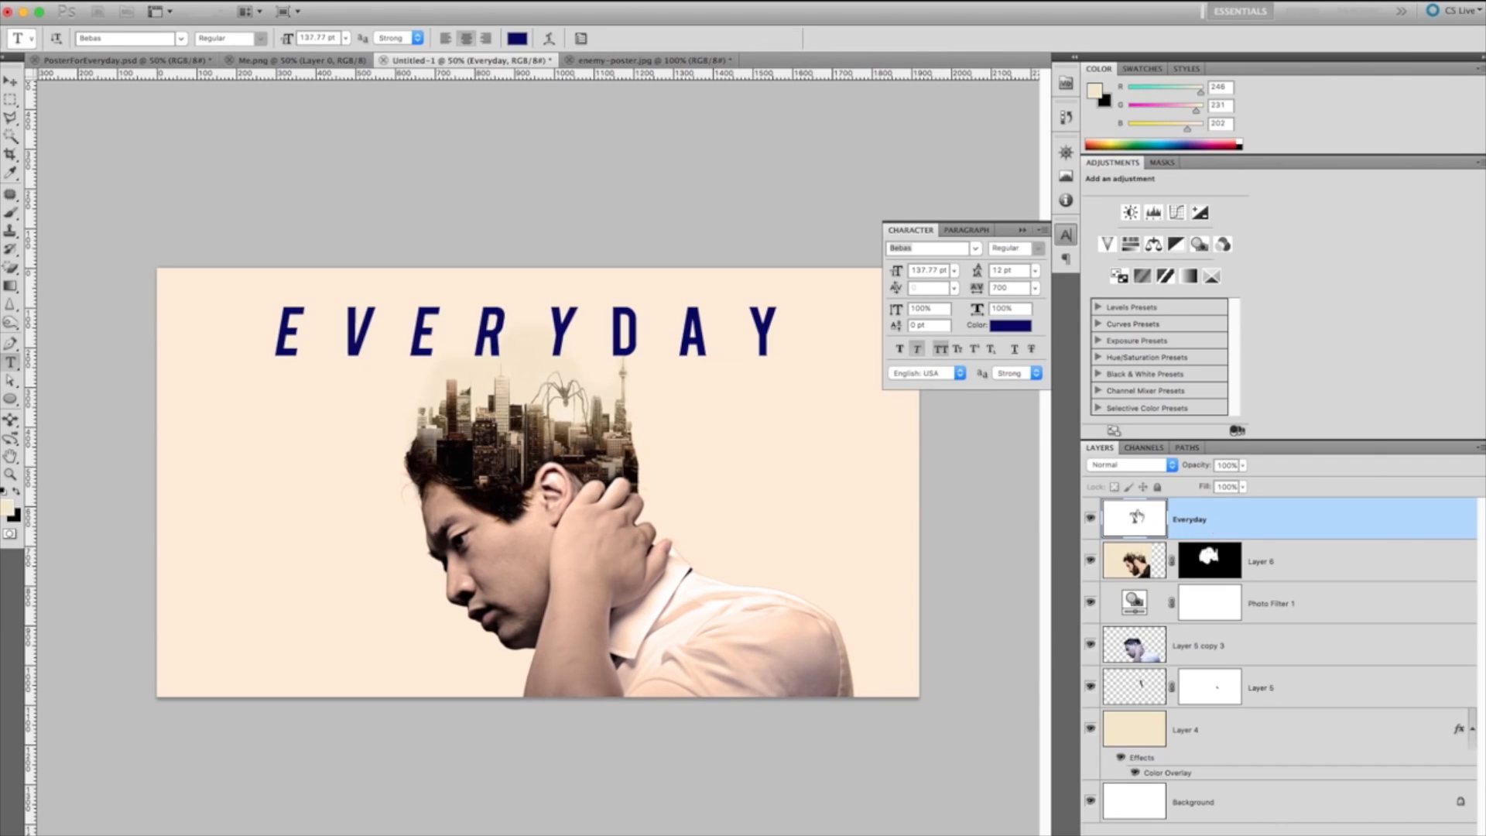
click(1022, 230)
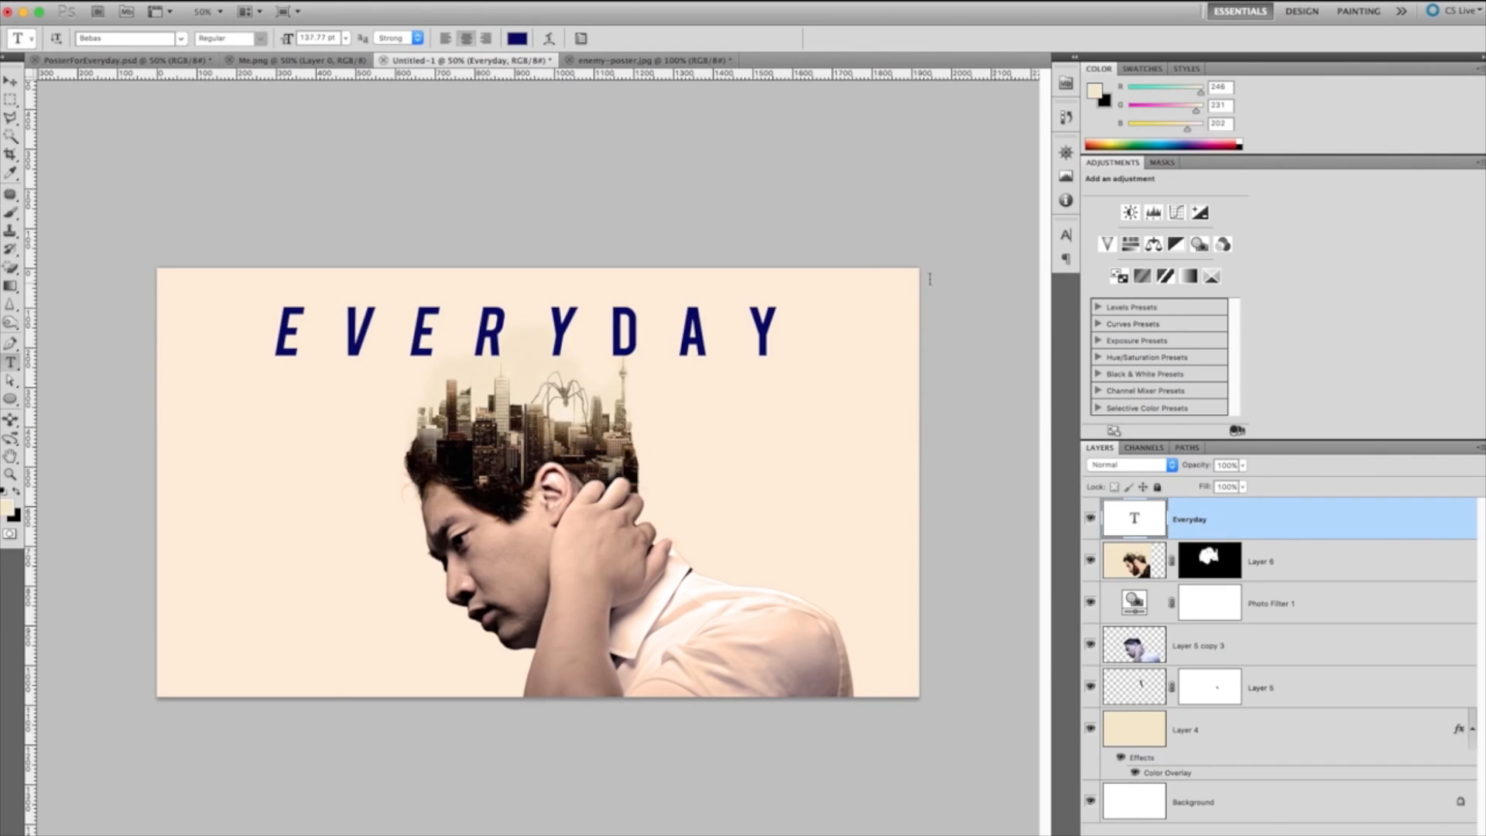
click(616, 60)
click(495, 60)
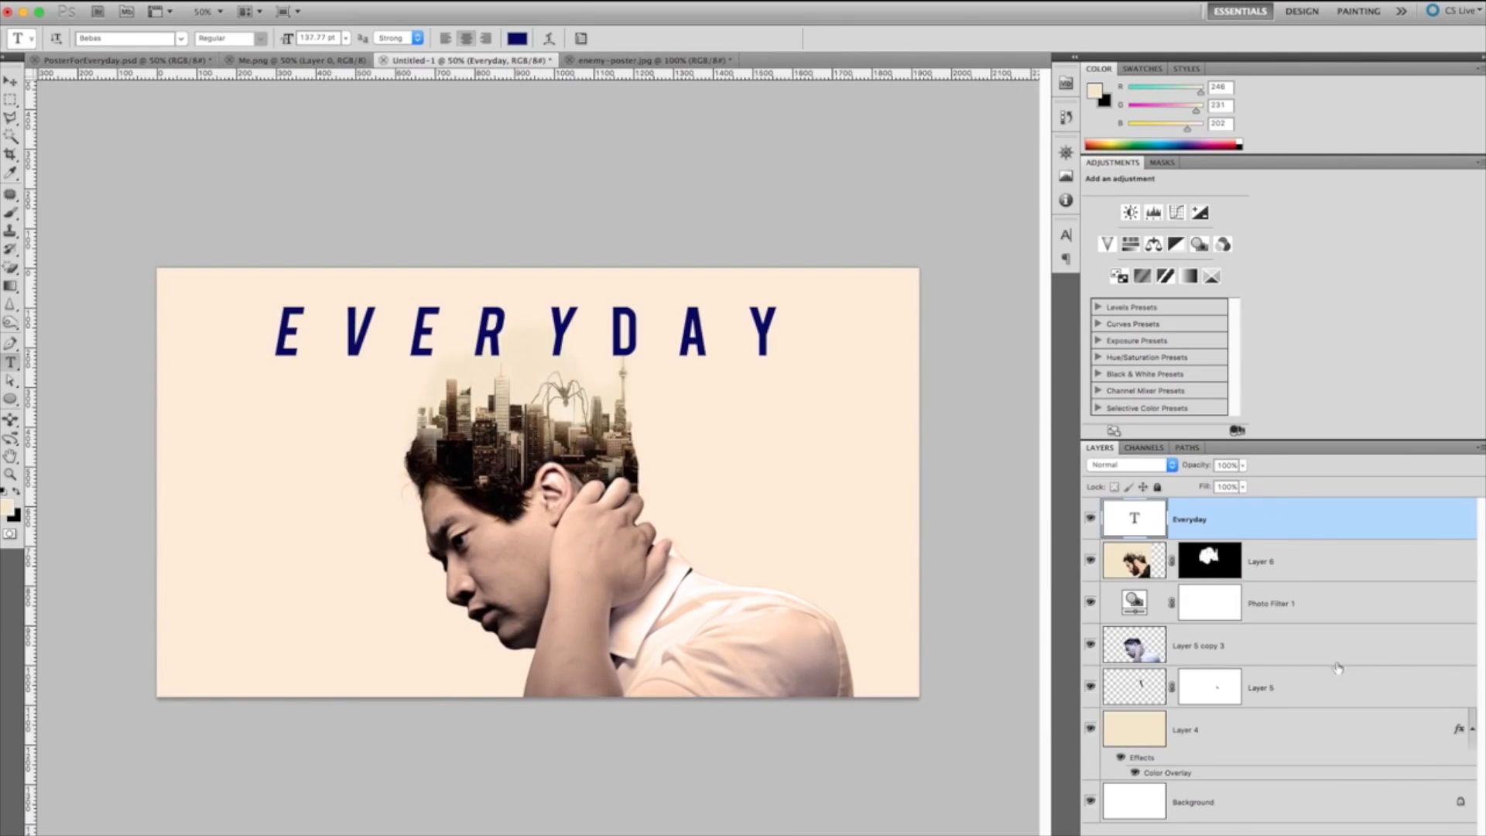
Step: Duplicate the cream background Layer 4 and place the copy above the EVERYDAY title layer
click(1123, 734)
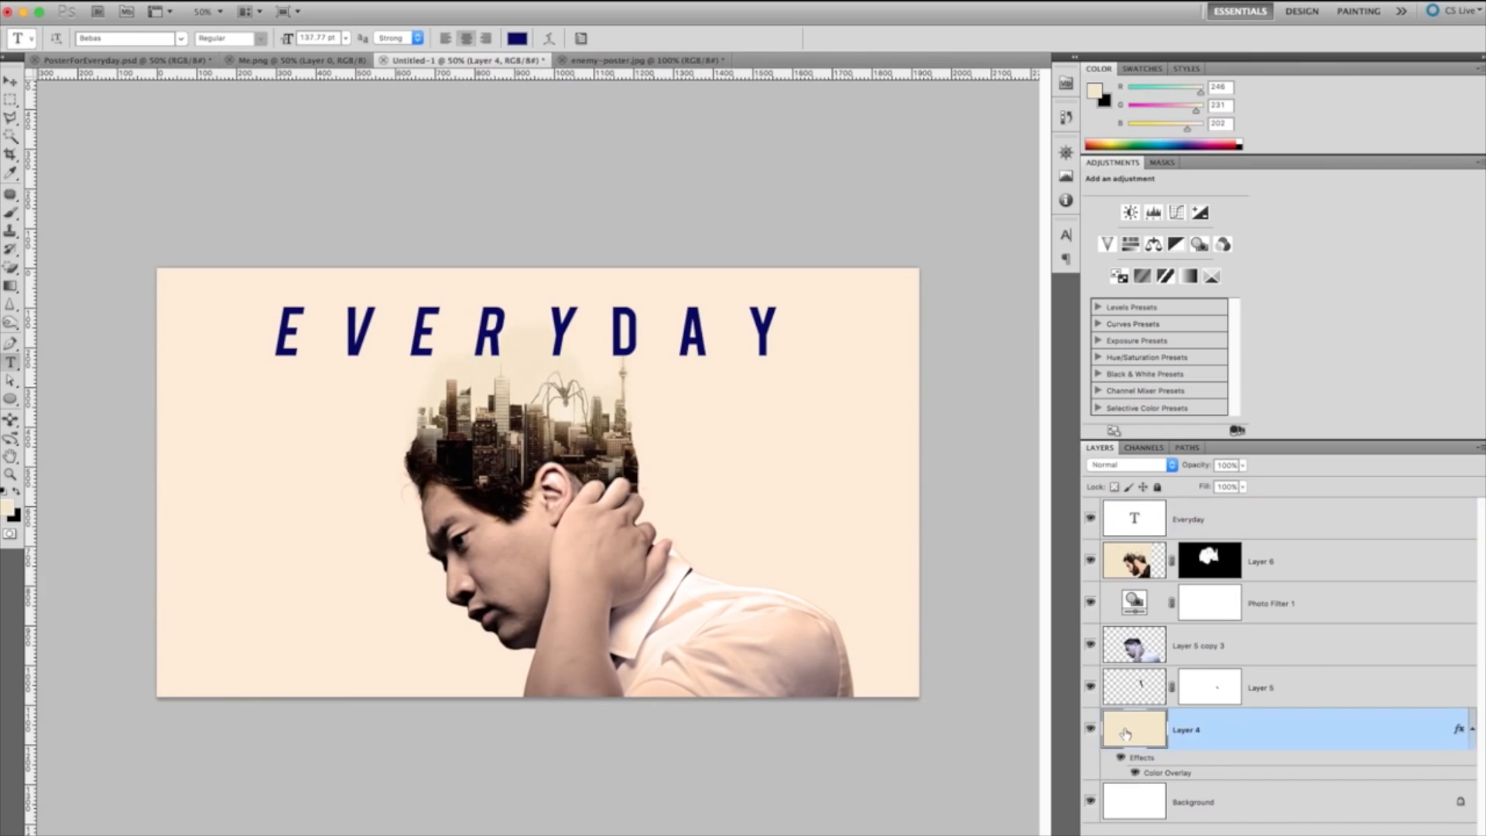
key(super+j)
drag(1126, 734, 1147, 512)
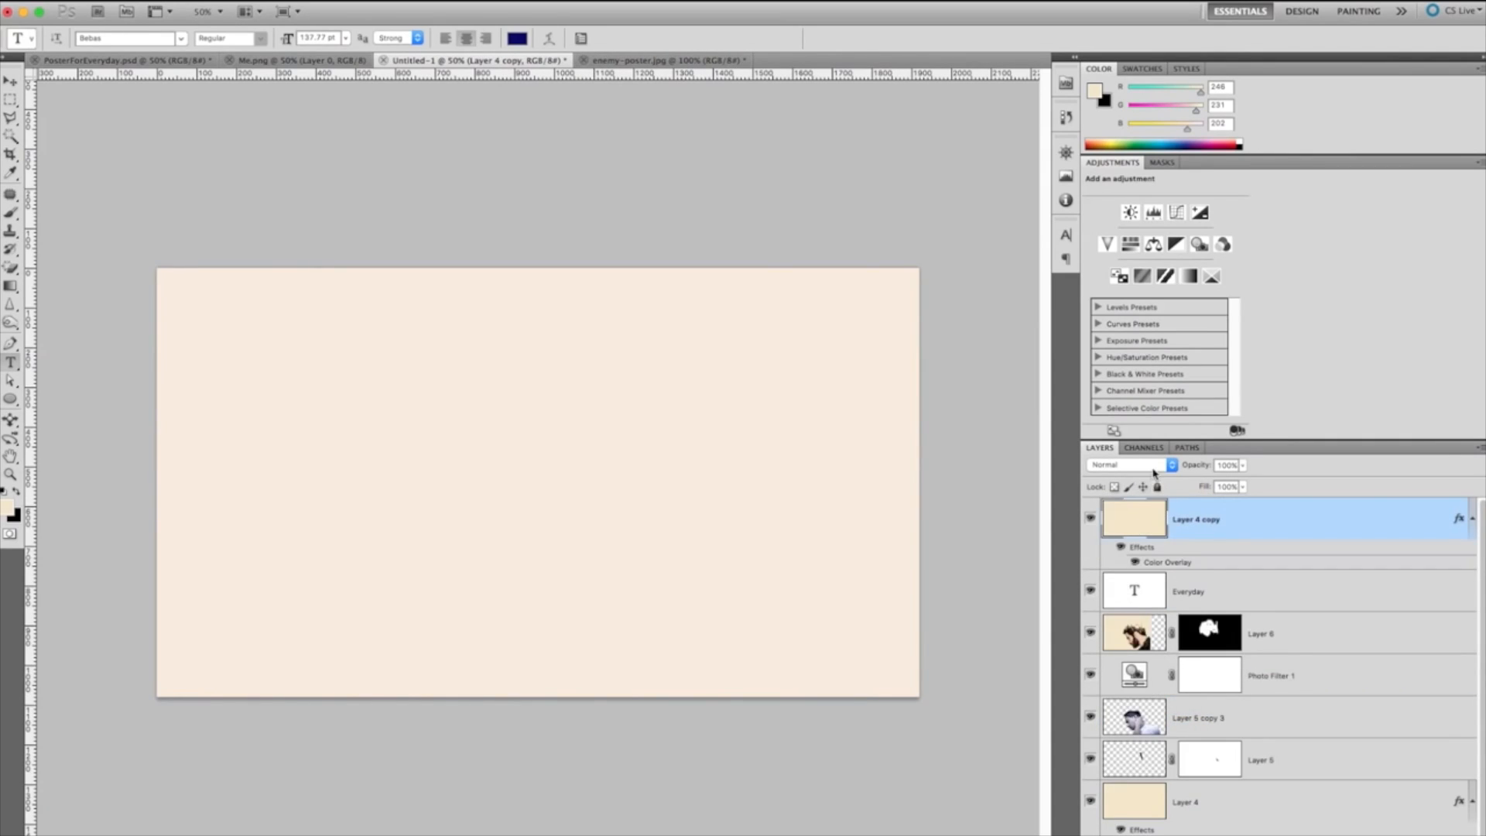
Step: Cycle through blend modes for Layer 4 copy, set it to Hard Mix, and reduce its opacity to 33%
click(1154, 467)
click(1144, 483)
key(v)
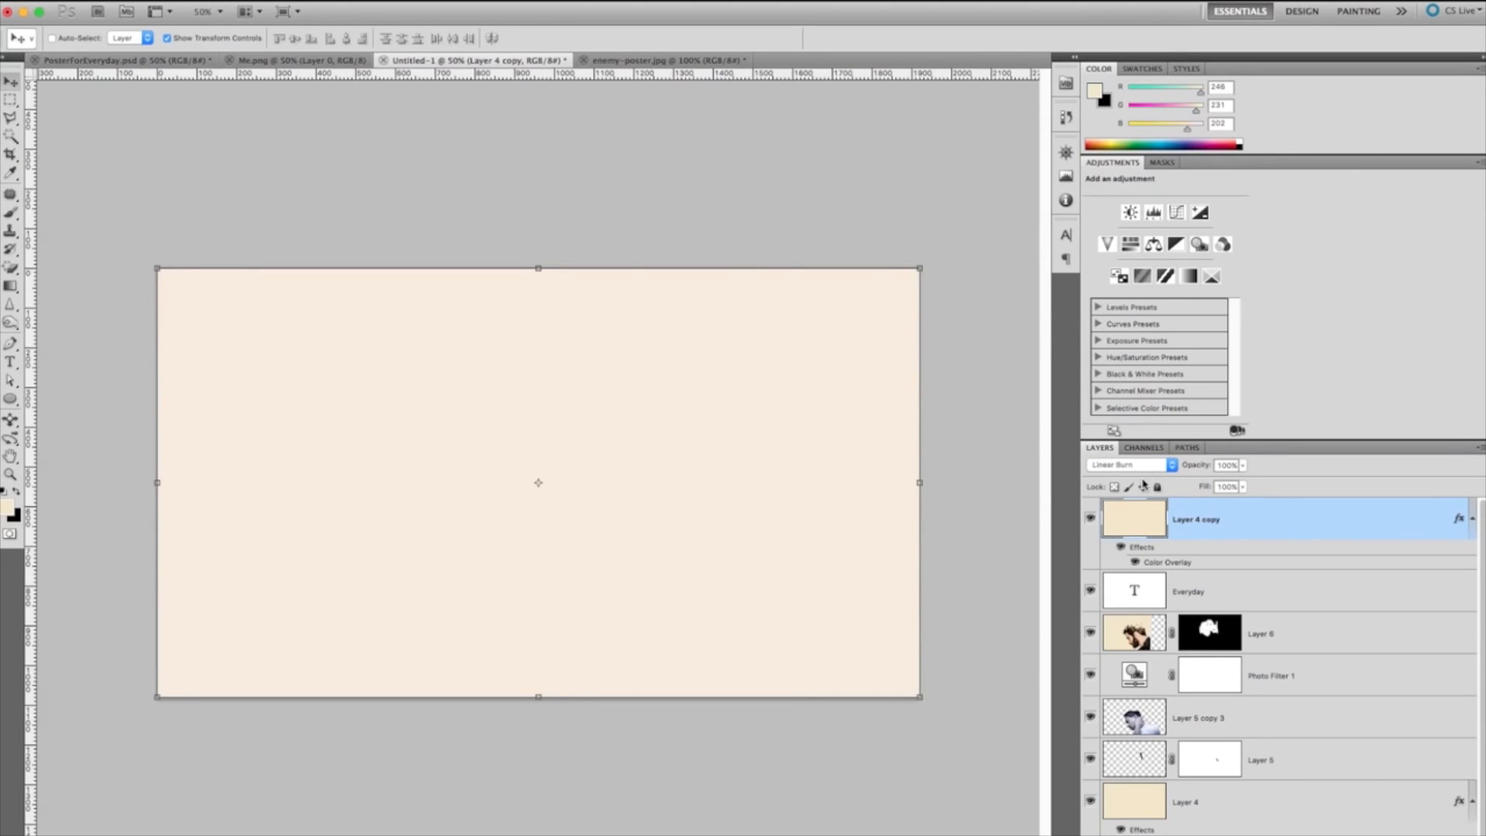
key(shift+plus)
key(shift+plus)
key(shift+plus)
key(shift+plus)
key(shift+plus)
key(shift+plus)
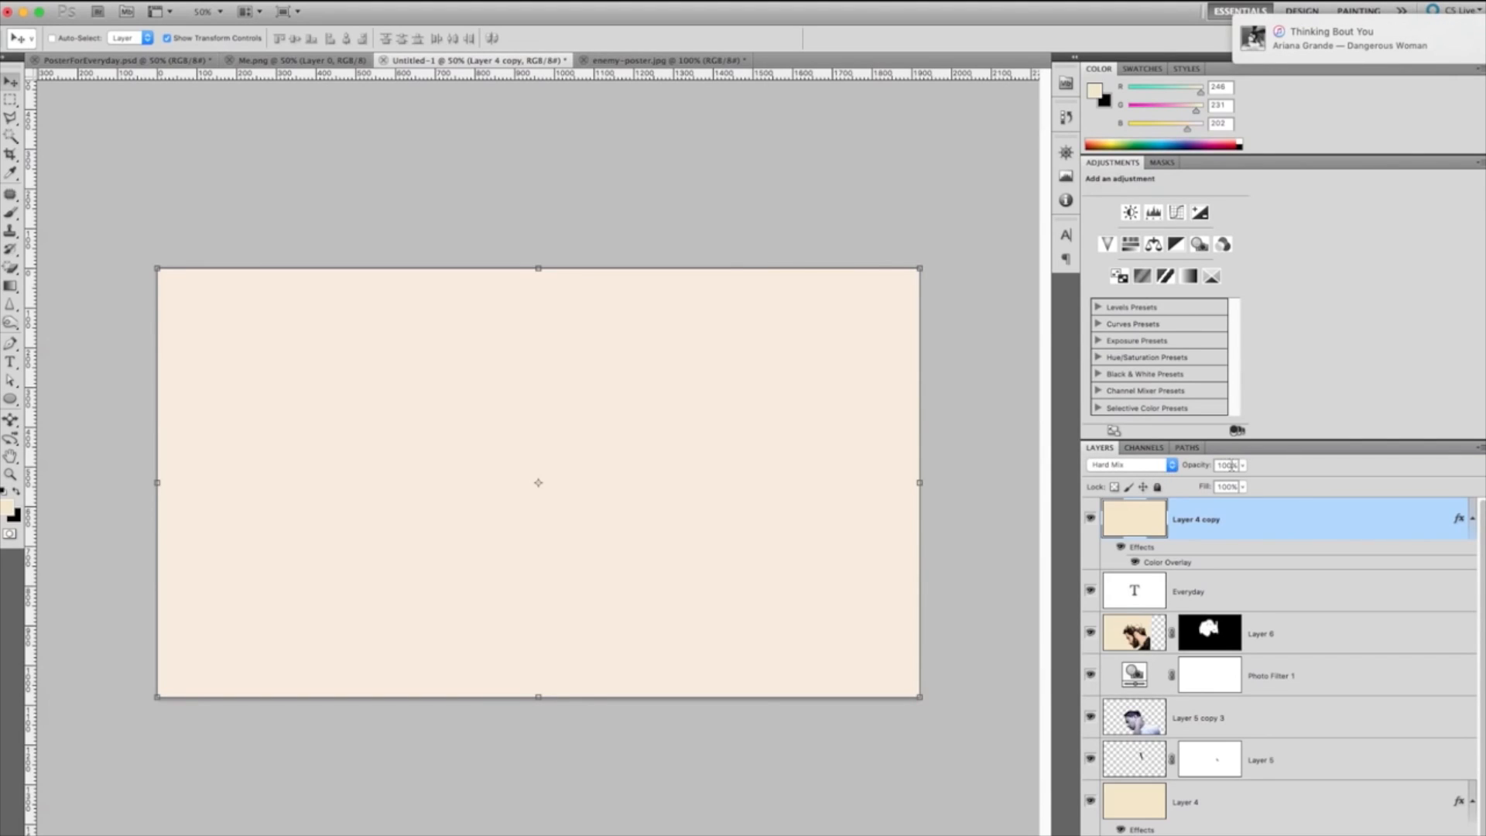
mouse_move(1205, 473)
mouse_down()
mouse_move(1179, 468)
mouse_move(1205, 468)
mouse_move(1193, 478)
mouse_up()
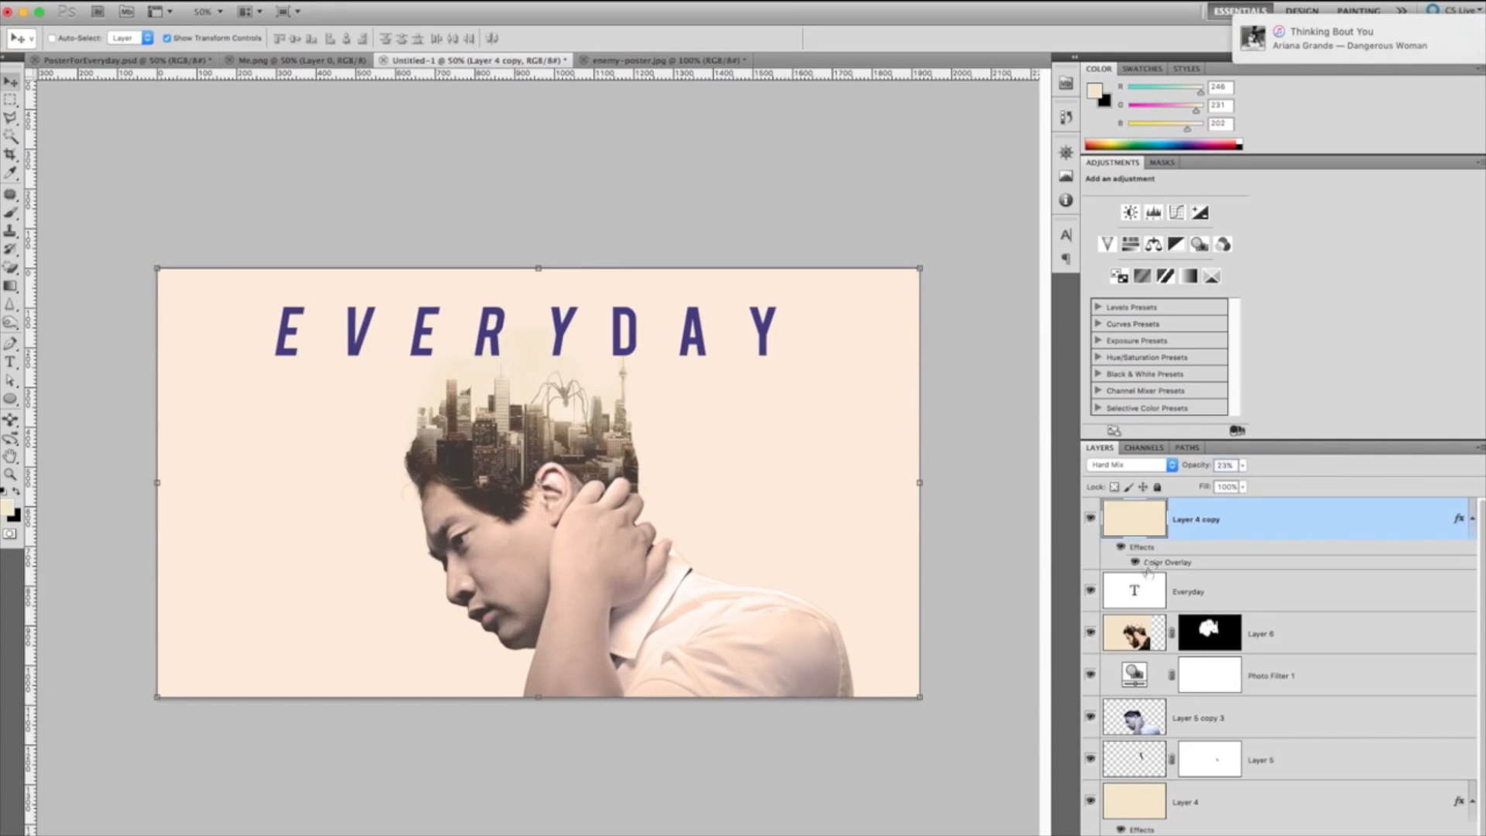
Step: Move the EVERYDAY title layer above Layer 4 copy, then set Layer 4 copy's opacity to 0%
drag(1136, 592, 1135, 507)
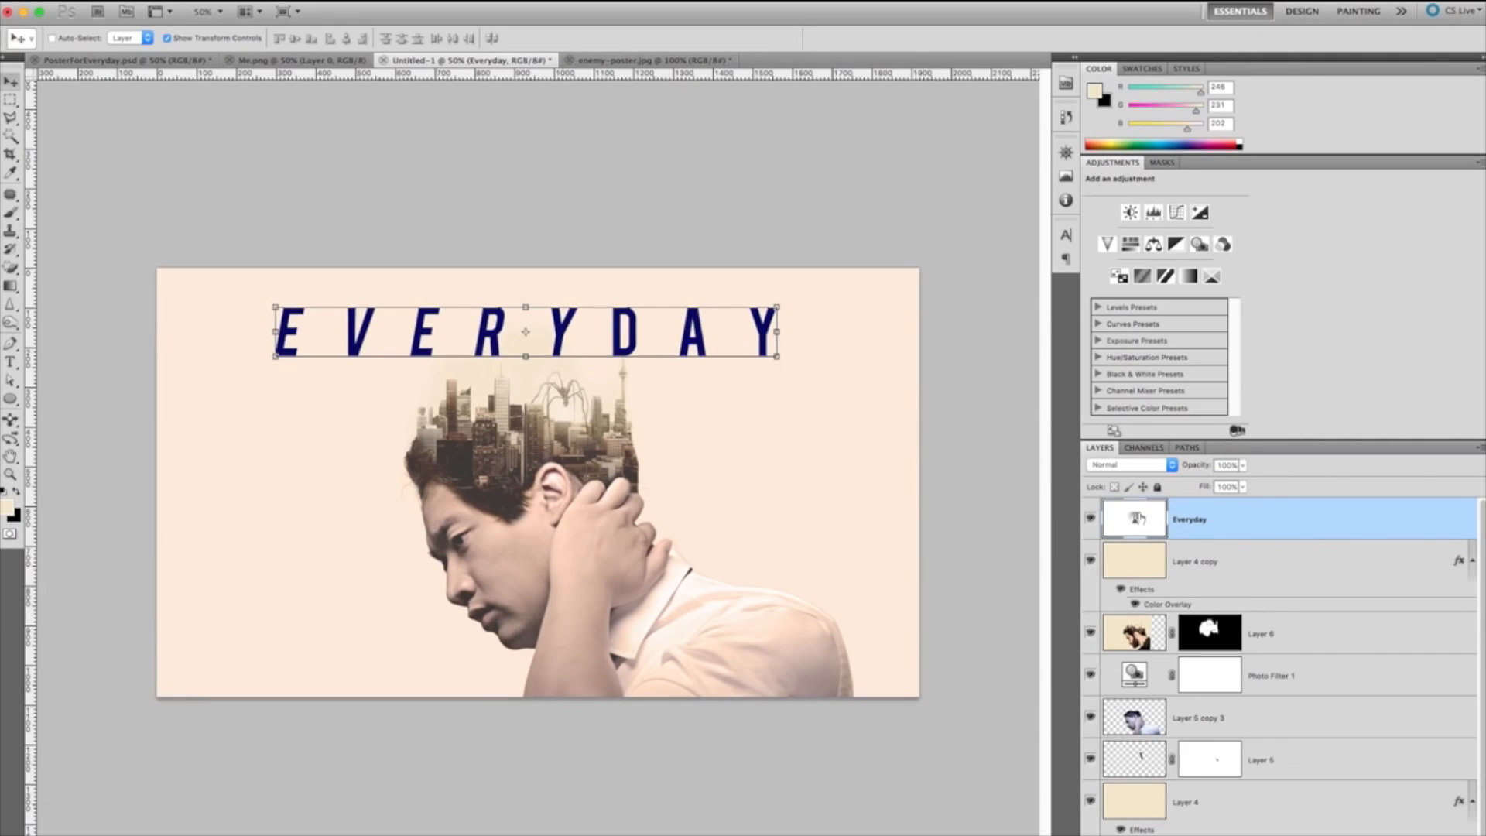
click(1195, 562)
drag(1204, 469, 1205, 468)
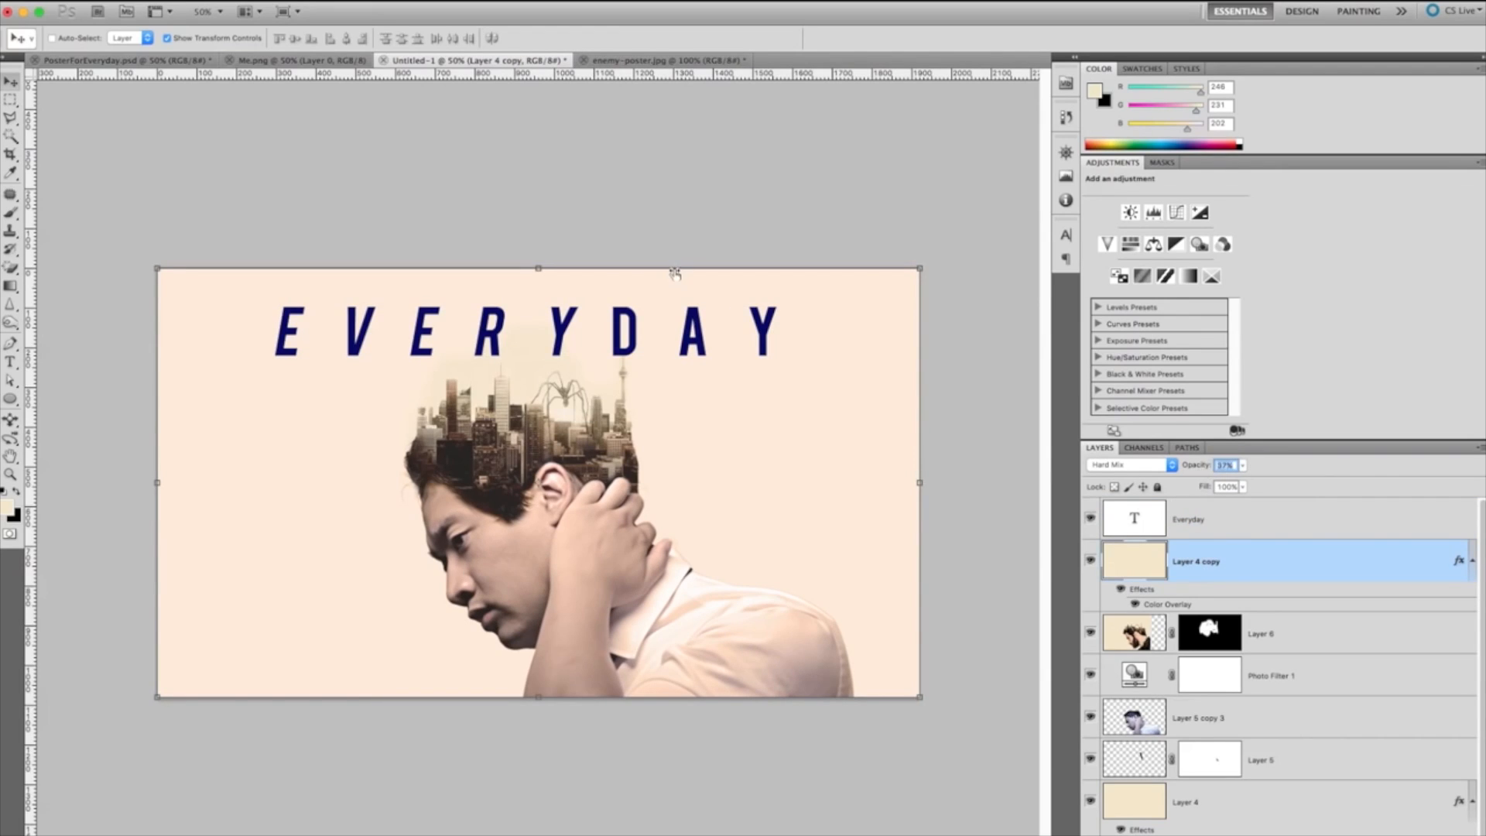
text(0)
key(Return)
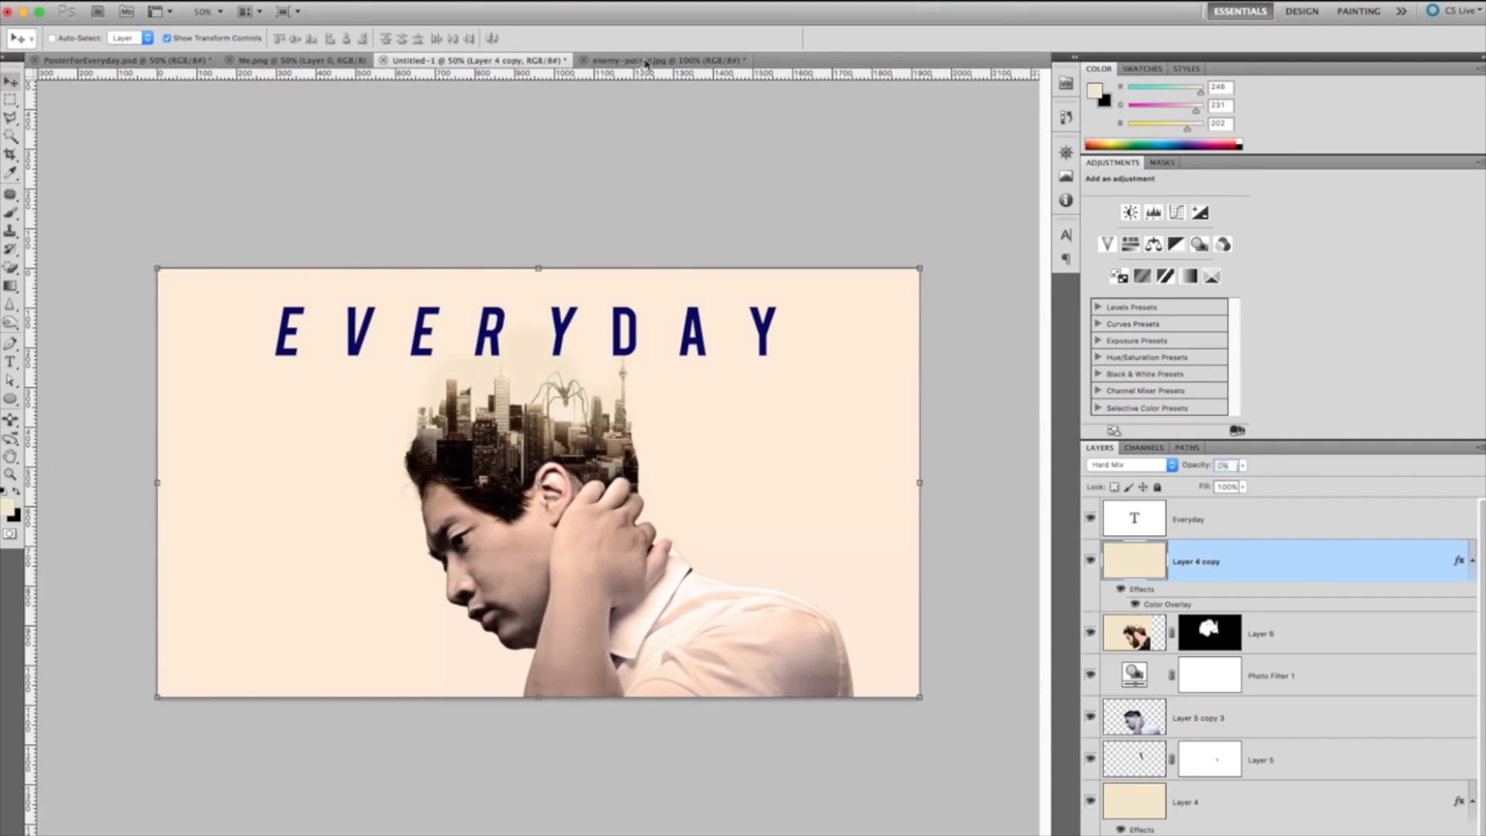
Step: Compare the composite with enemy-poster.jpg and examine how the skyline blends into the man's hair and ear
click(647, 61)
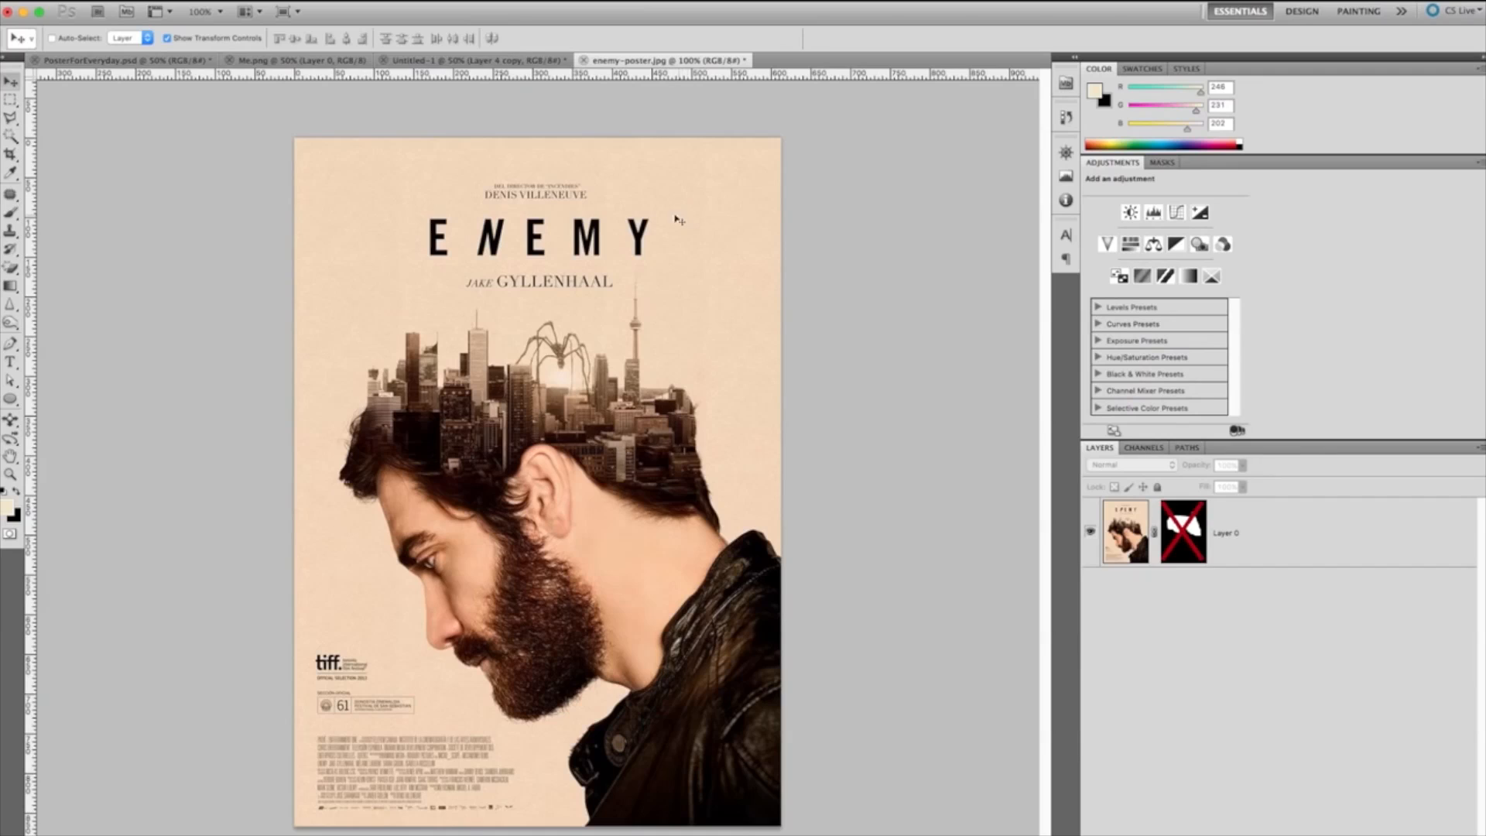
click(499, 61)
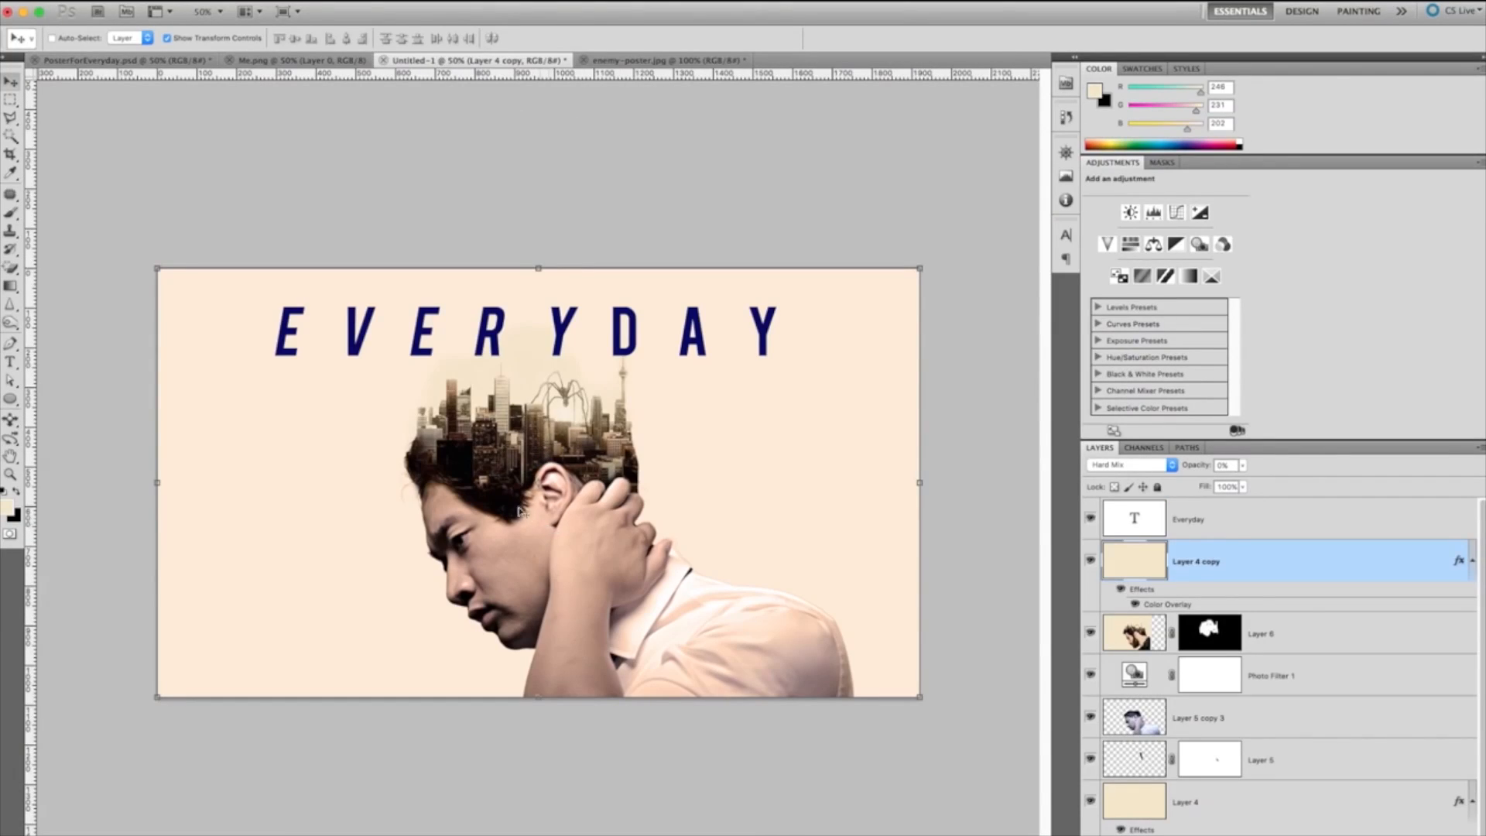
key(super+equal)
key(super+equal)
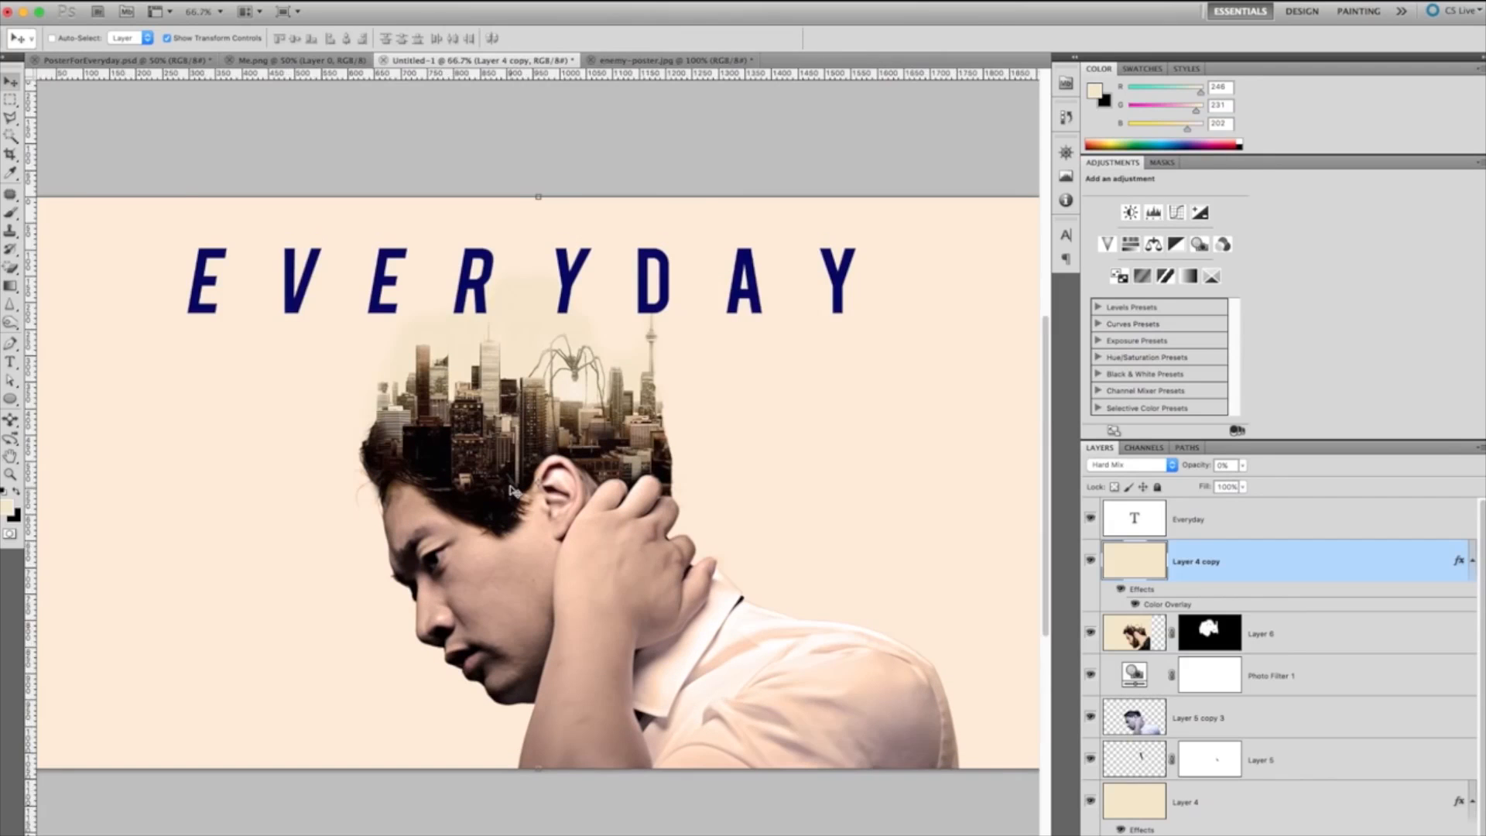
key(super+equal)
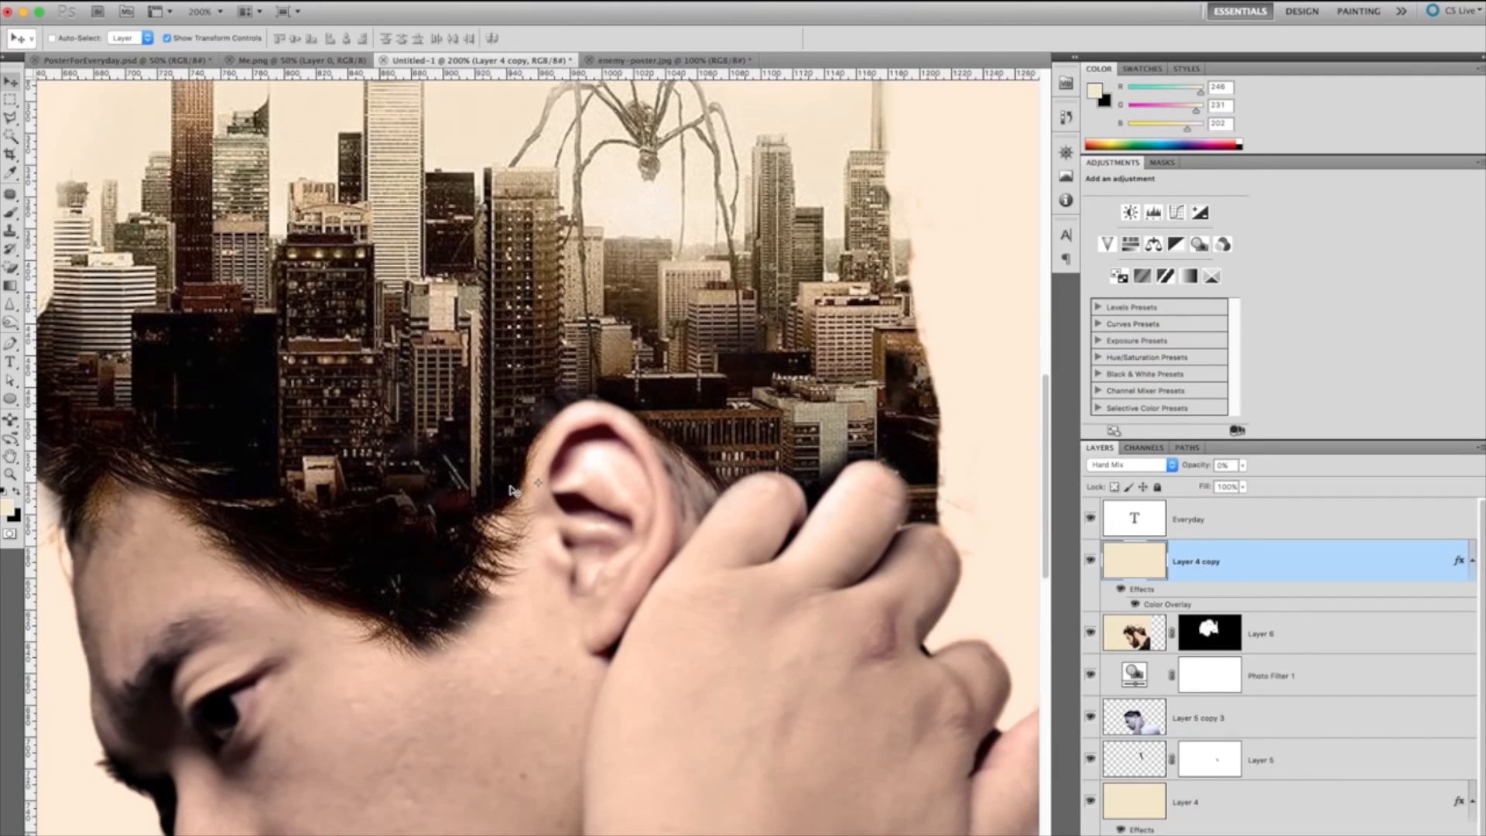
key(super+minus)
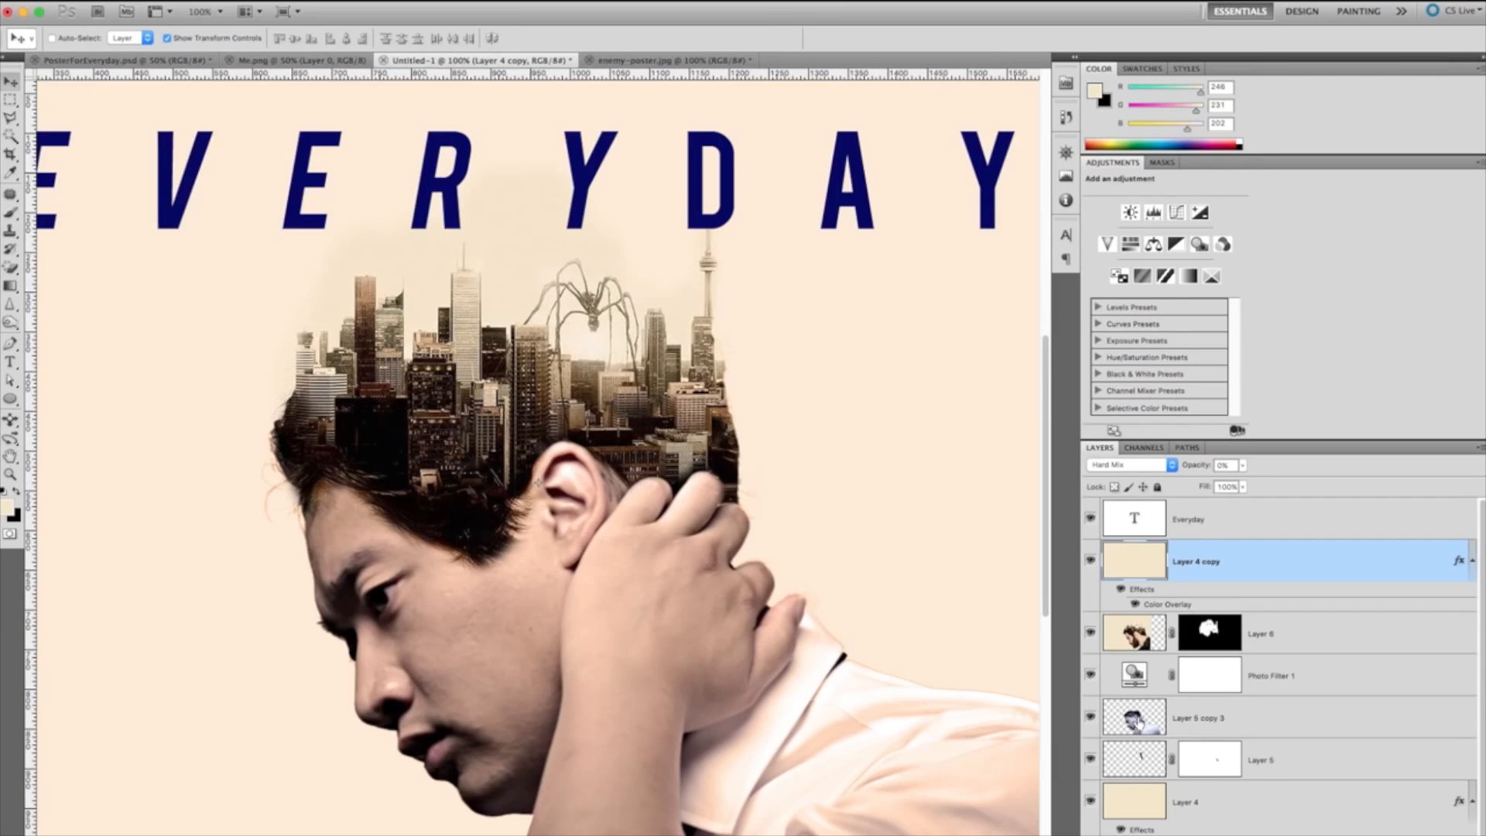
Step: Load the man cutout's outline as a selection and enlarge the Brush to 60 px on the skyline layer's mask
super+click(1134, 718)
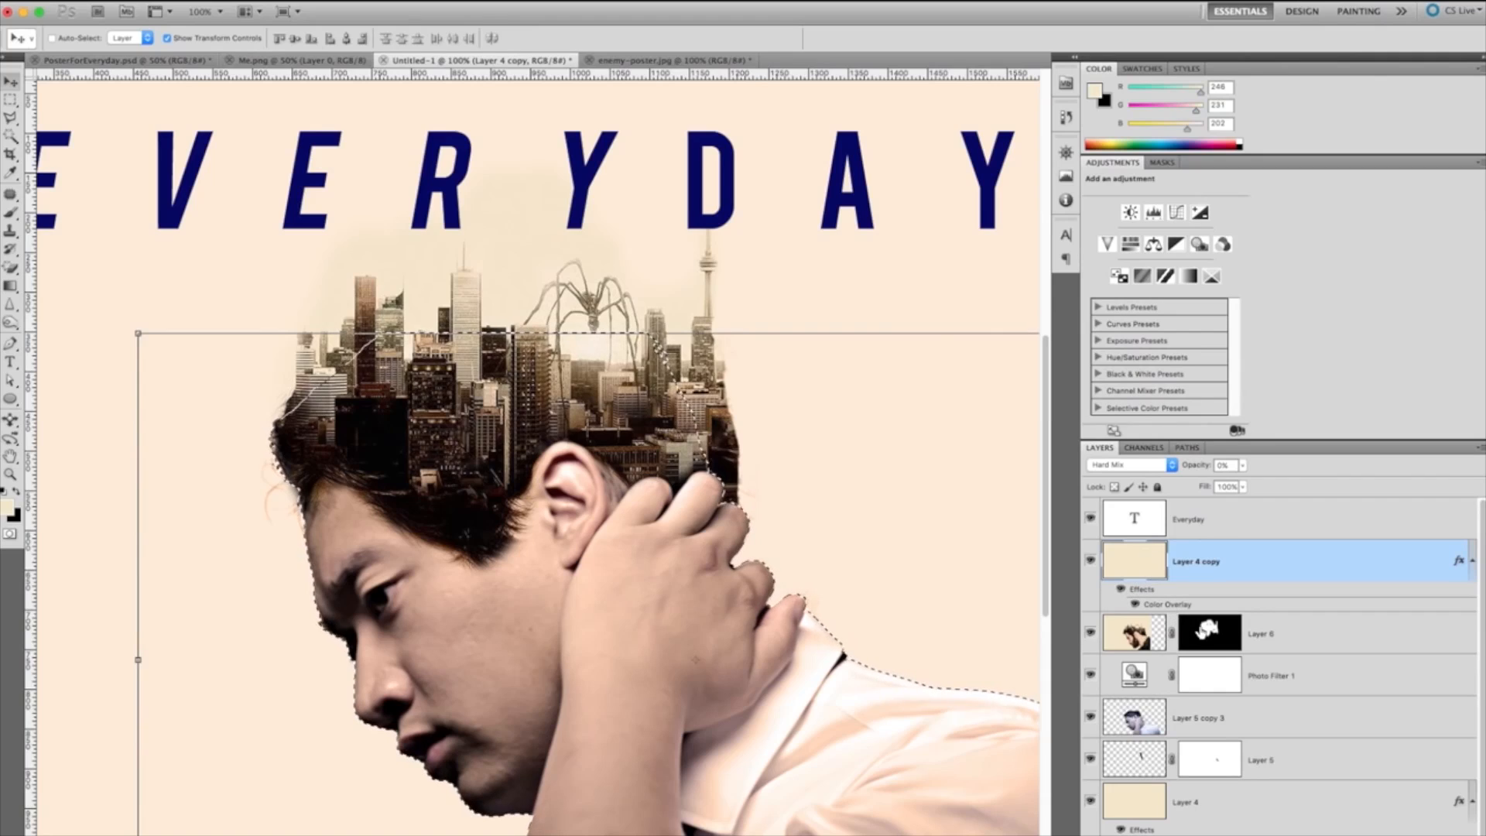
click(1209, 633)
key(b)
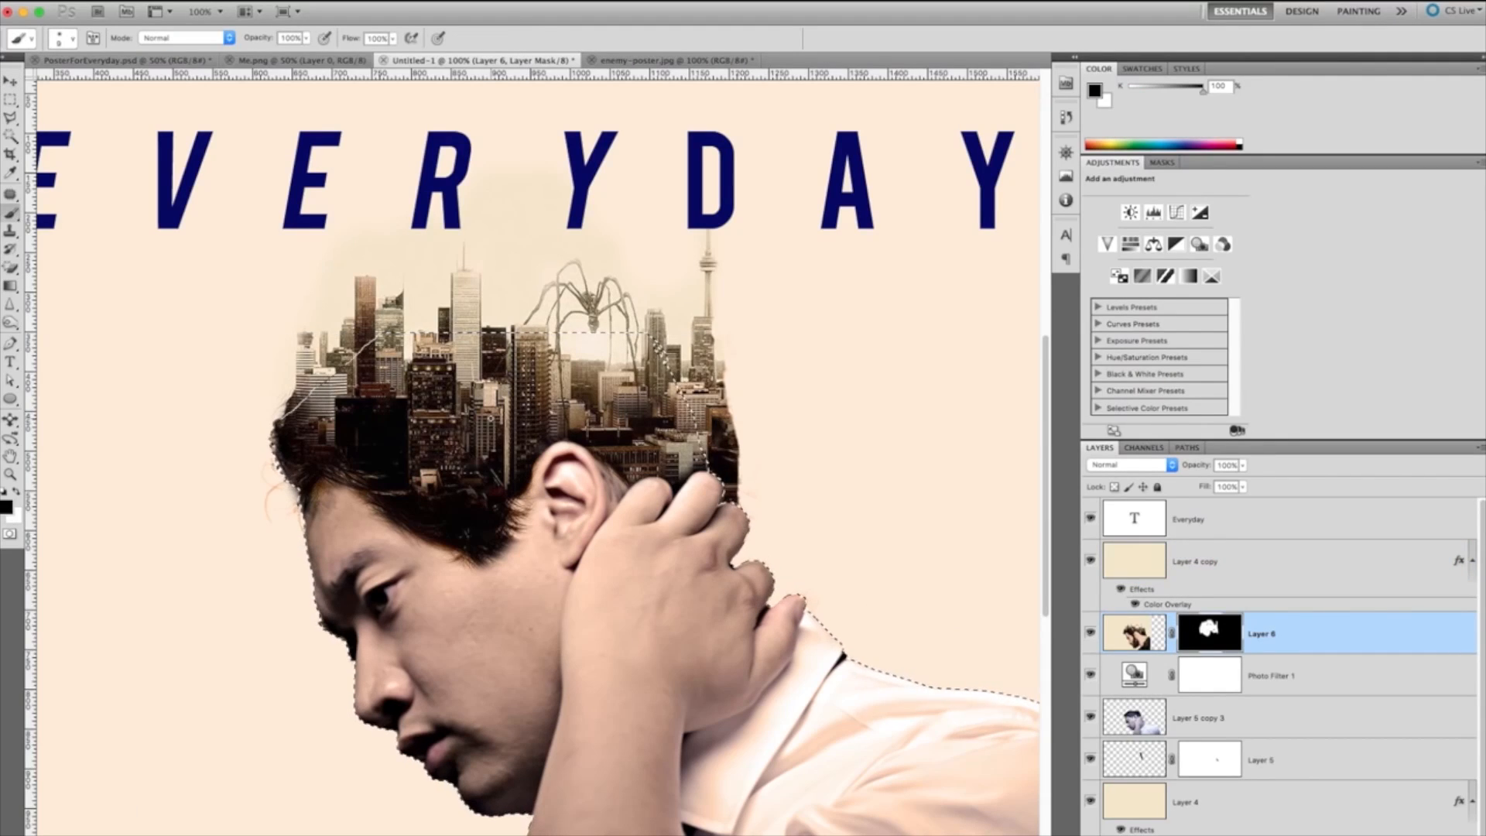
key(bracketright)
key(bracketright)
key(bracketright)
Step: Try a mask stroke across the skyline, undo it, and set the brush to white at 52% opacity
mouse_move(534, 418)
mouse_down()
mouse_move(560, 387)
mouse_move(462, 395)
mouse_up()
key(ctrl+z)
key(x)
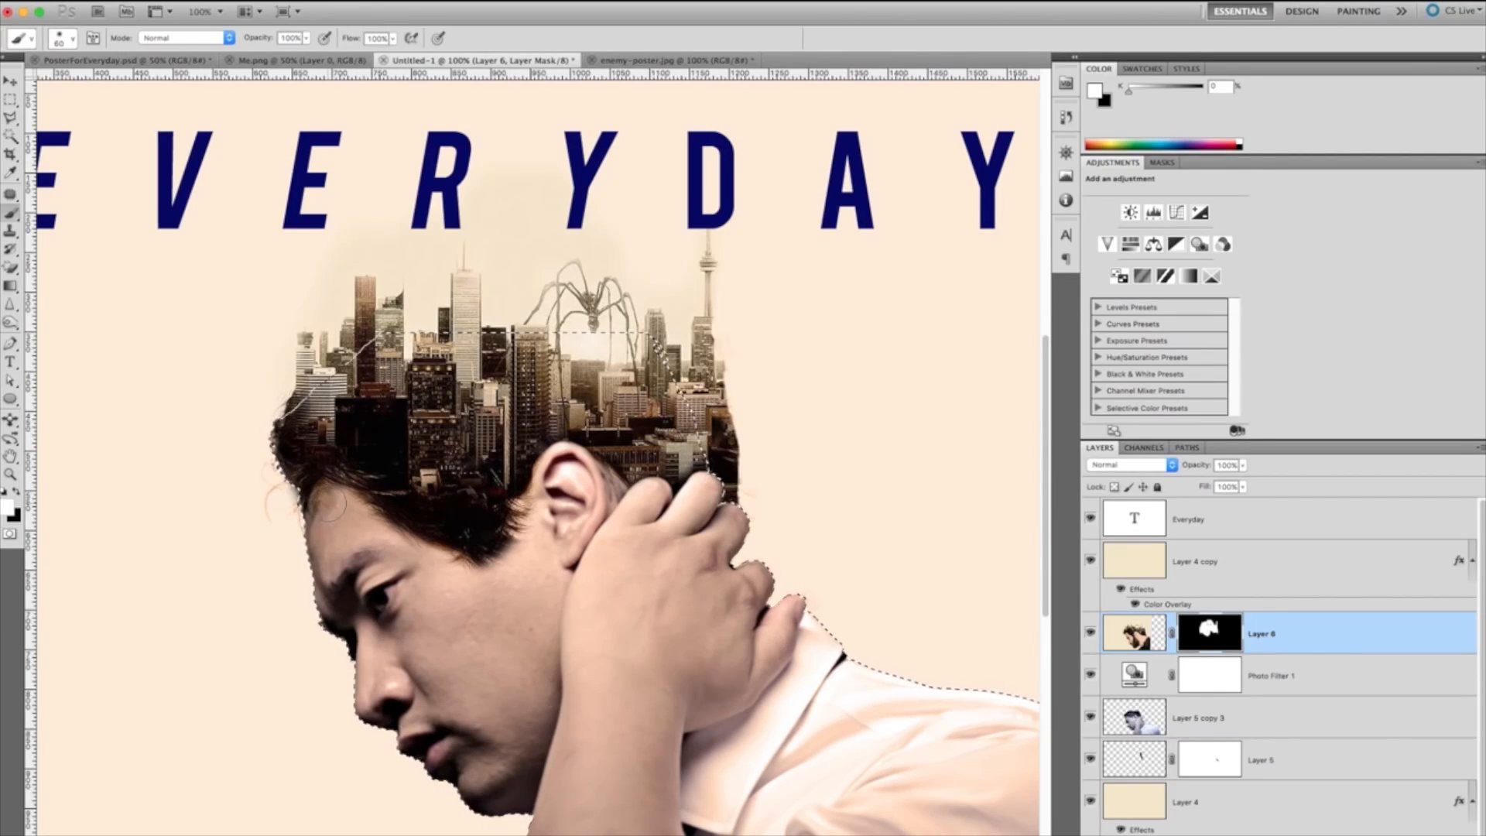
key(x)
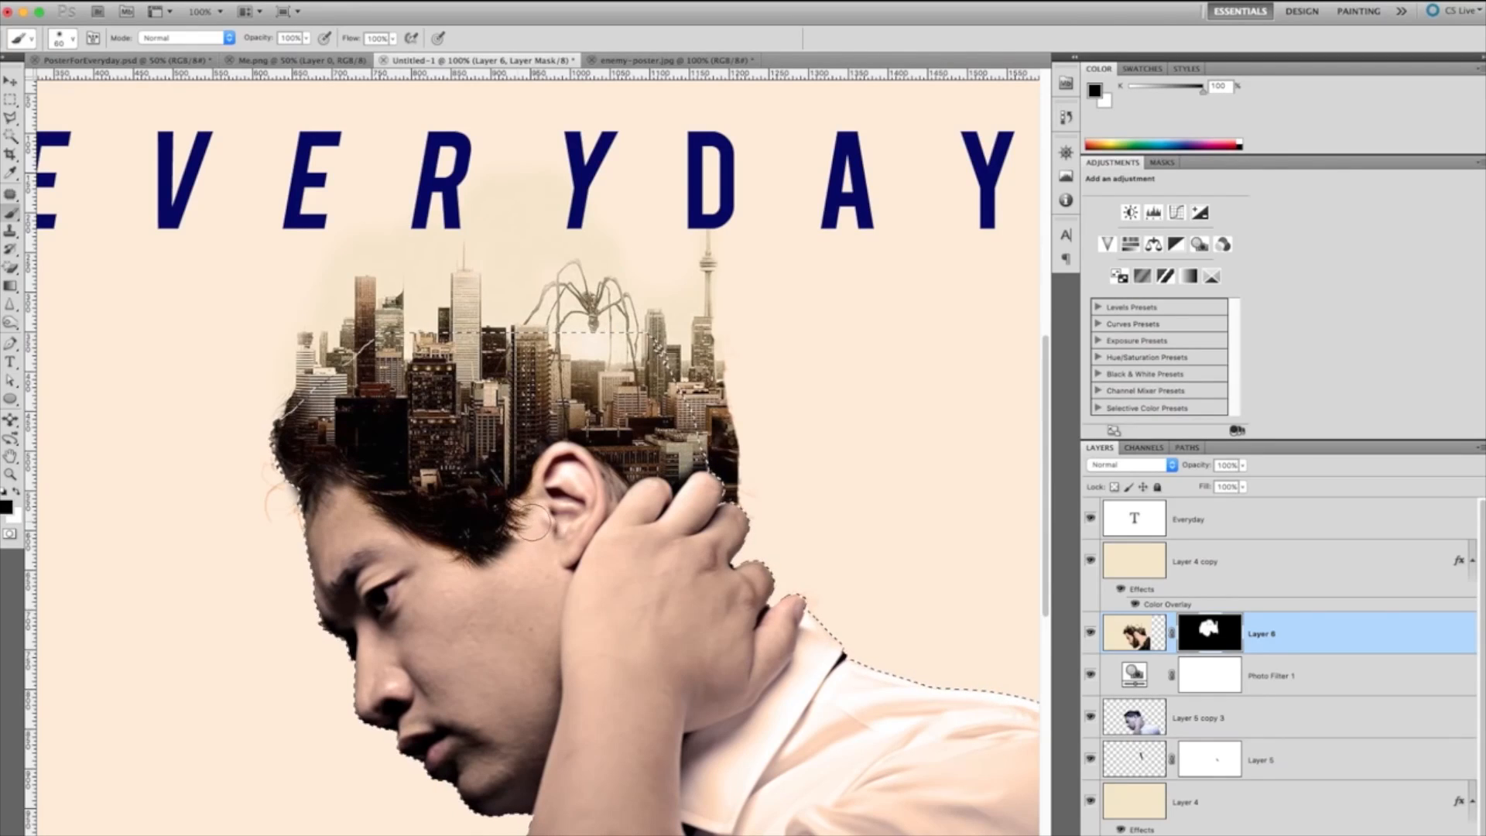
key(x)
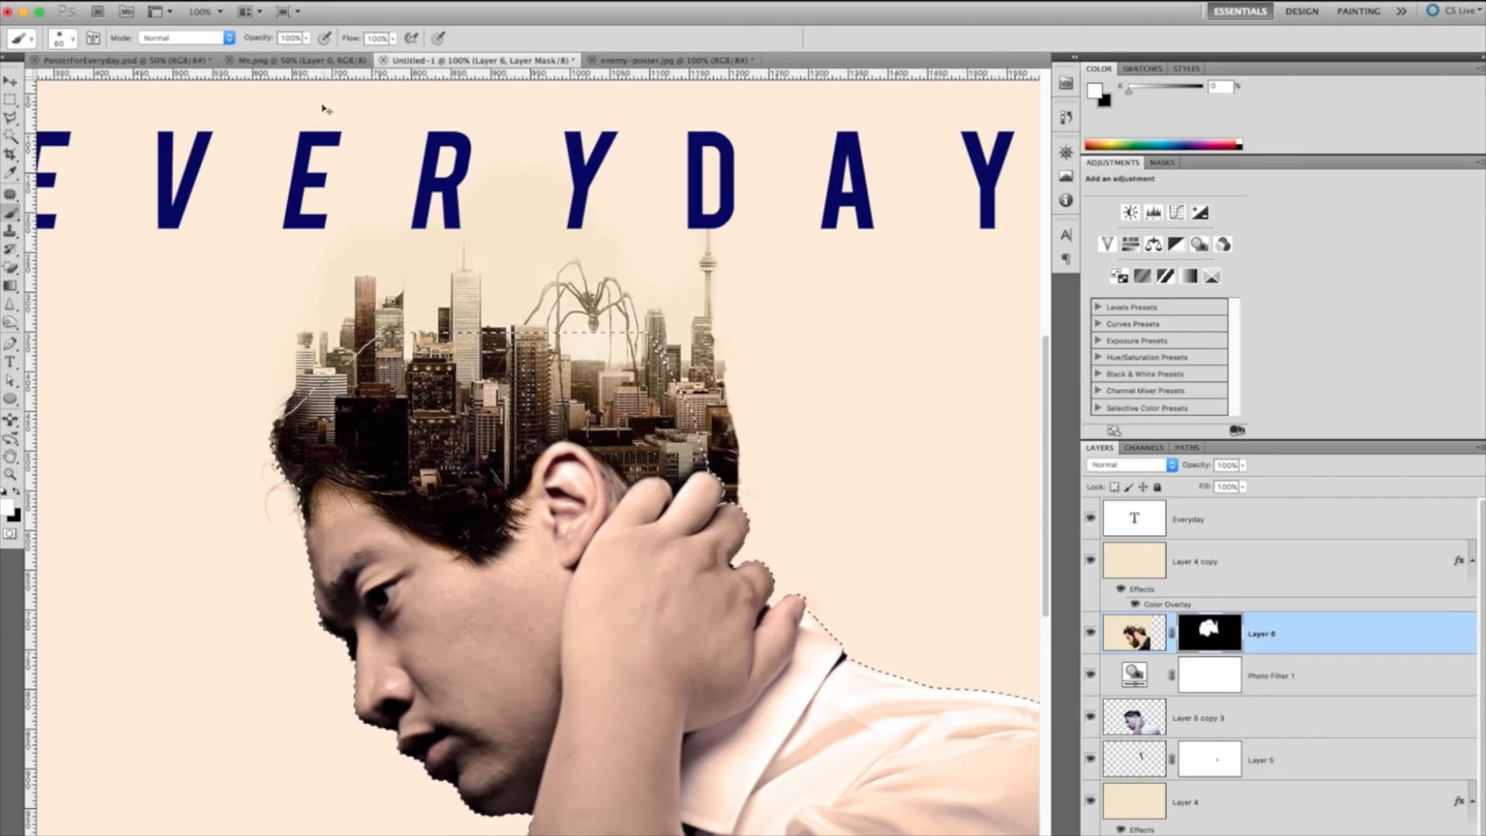
drag(268, 39, 240, 41)
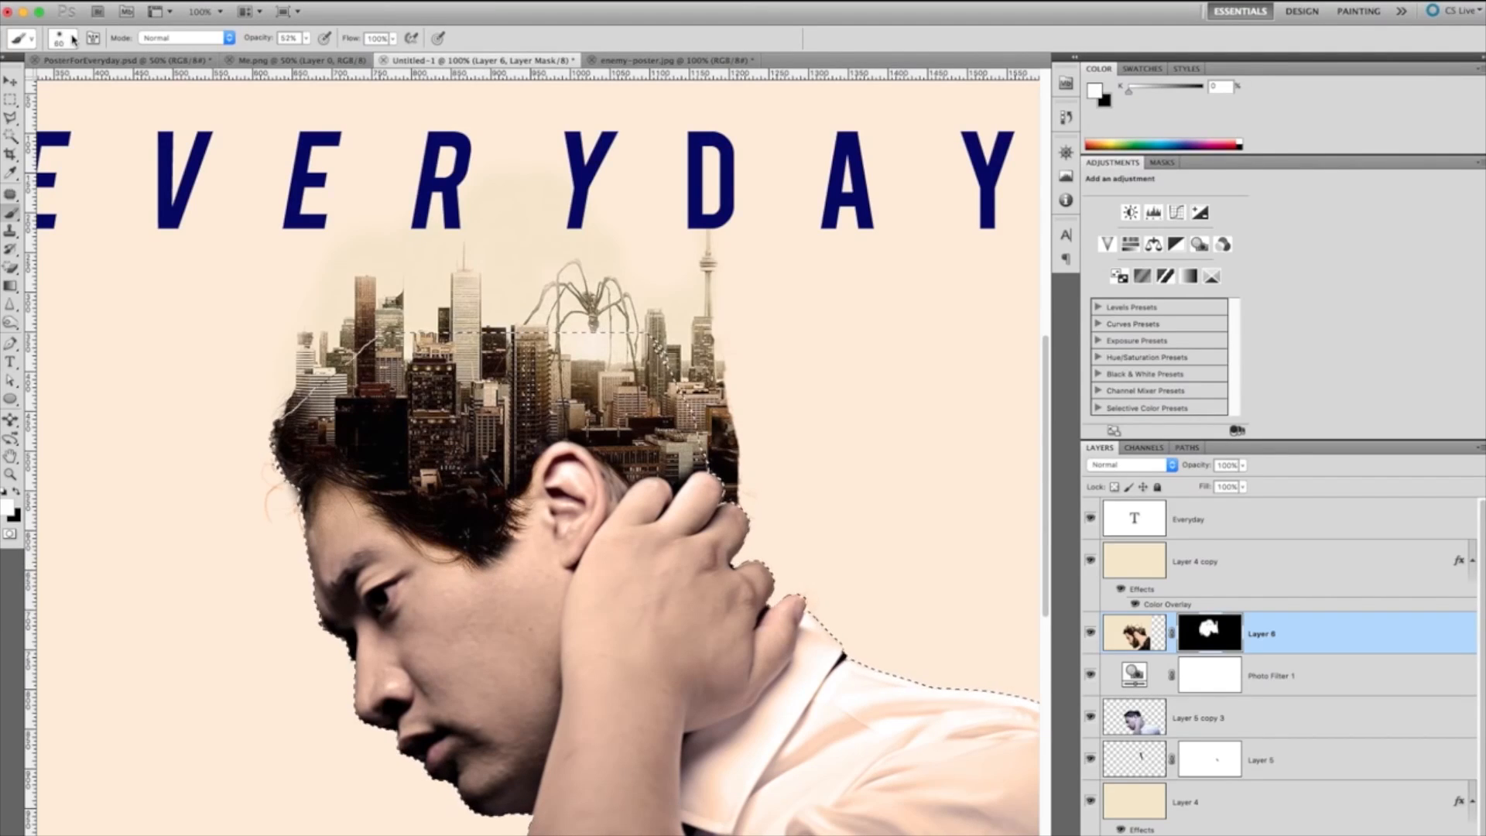
click(74, 40)
click(76, 171)
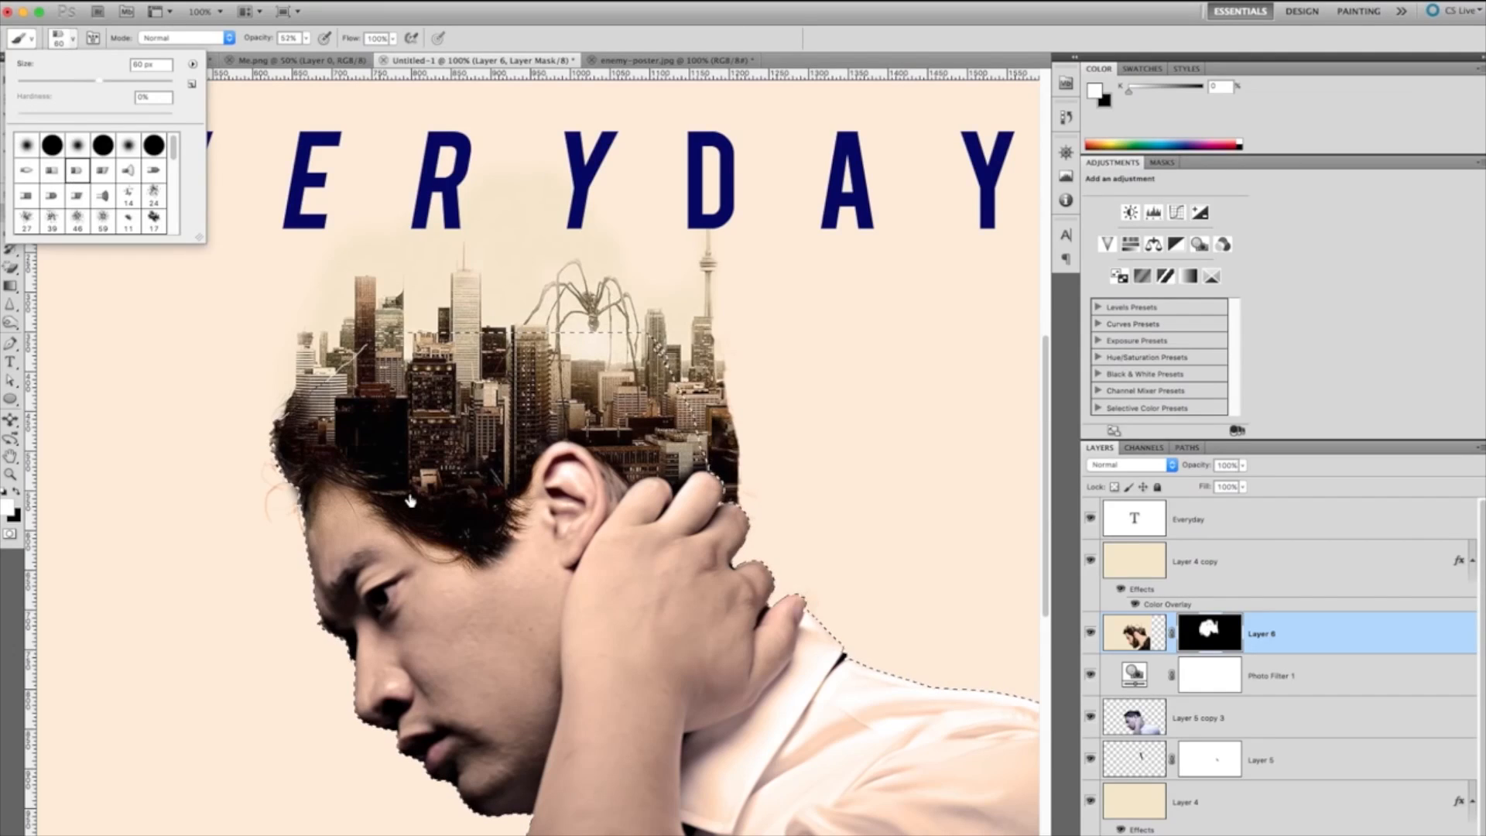
click(498, 540)
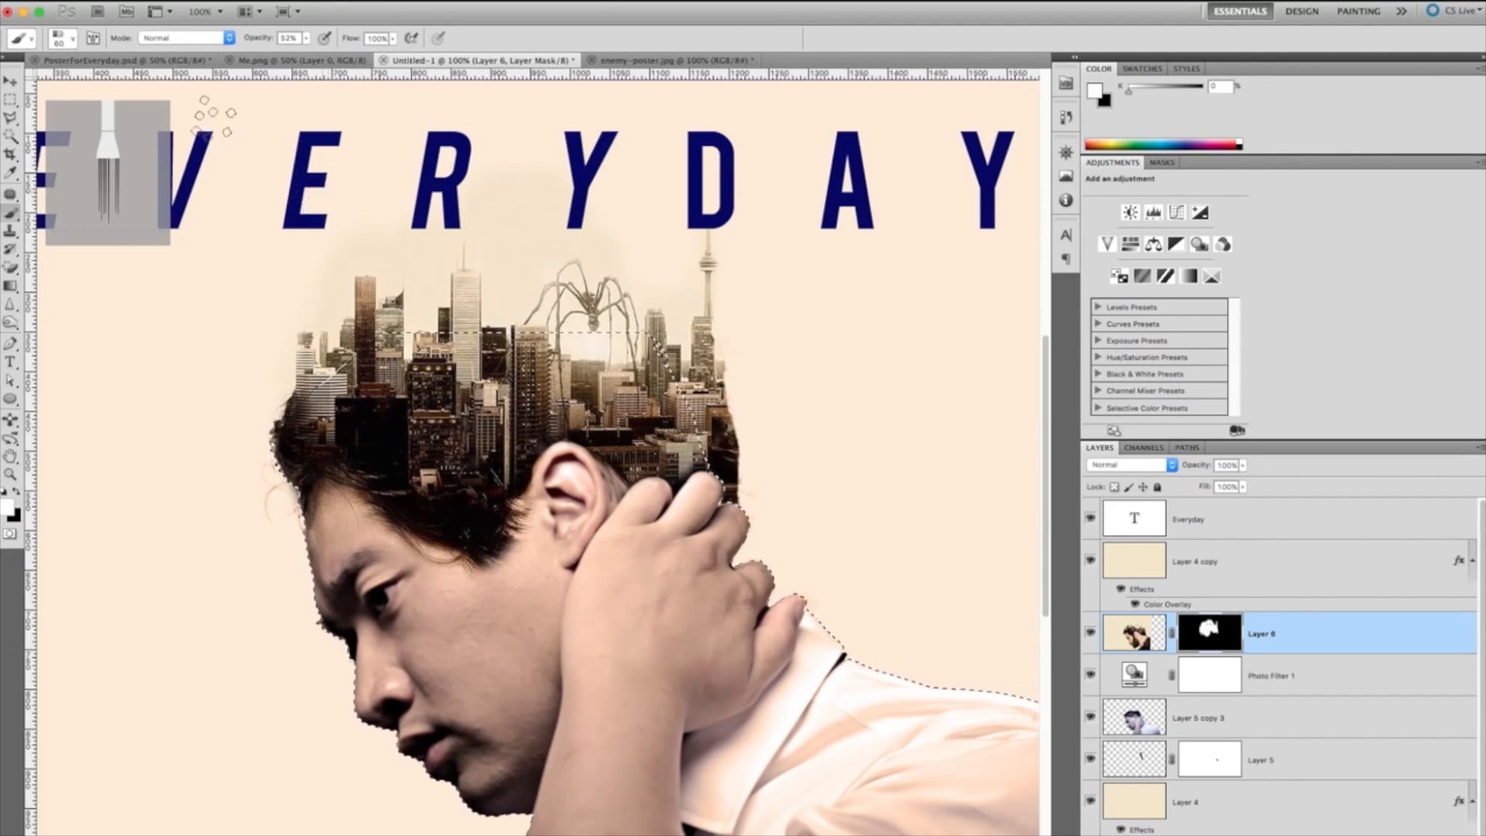
Step: Paint the skyline layer's mask with soft and hard round 60 px brushes to extend the sideburn hair beside the ear
click(72, 43)
click(28, 146)
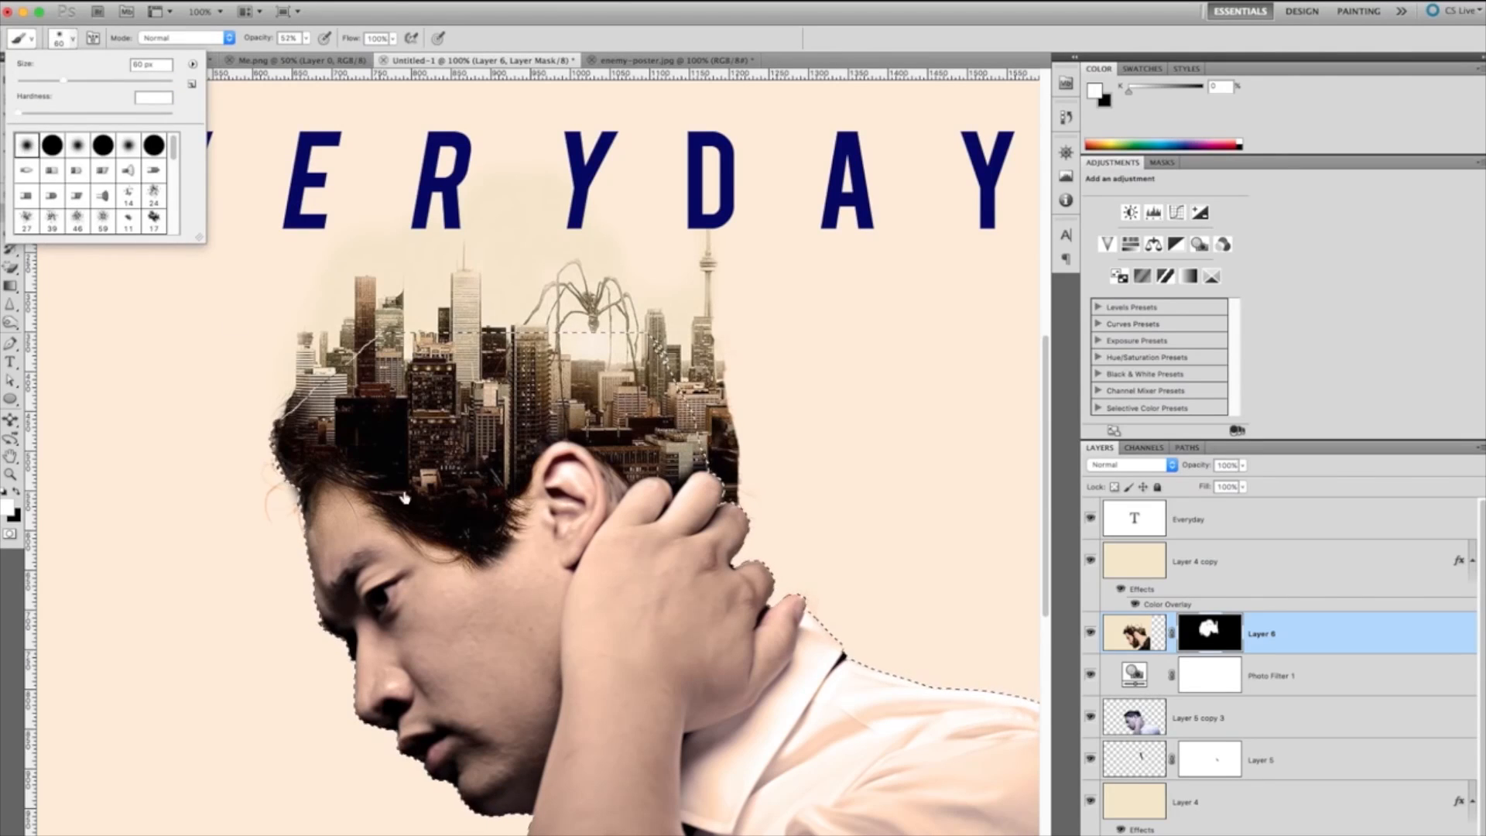
click(511, 541)
mouse_move(521, 536)
mouse_down()
mouse_move(542, 517)
mouse_move(526, 496)
mouse_move(516, 505)
mouse_move(534, 542)
mouse_move(487, 544)
mouse_up()
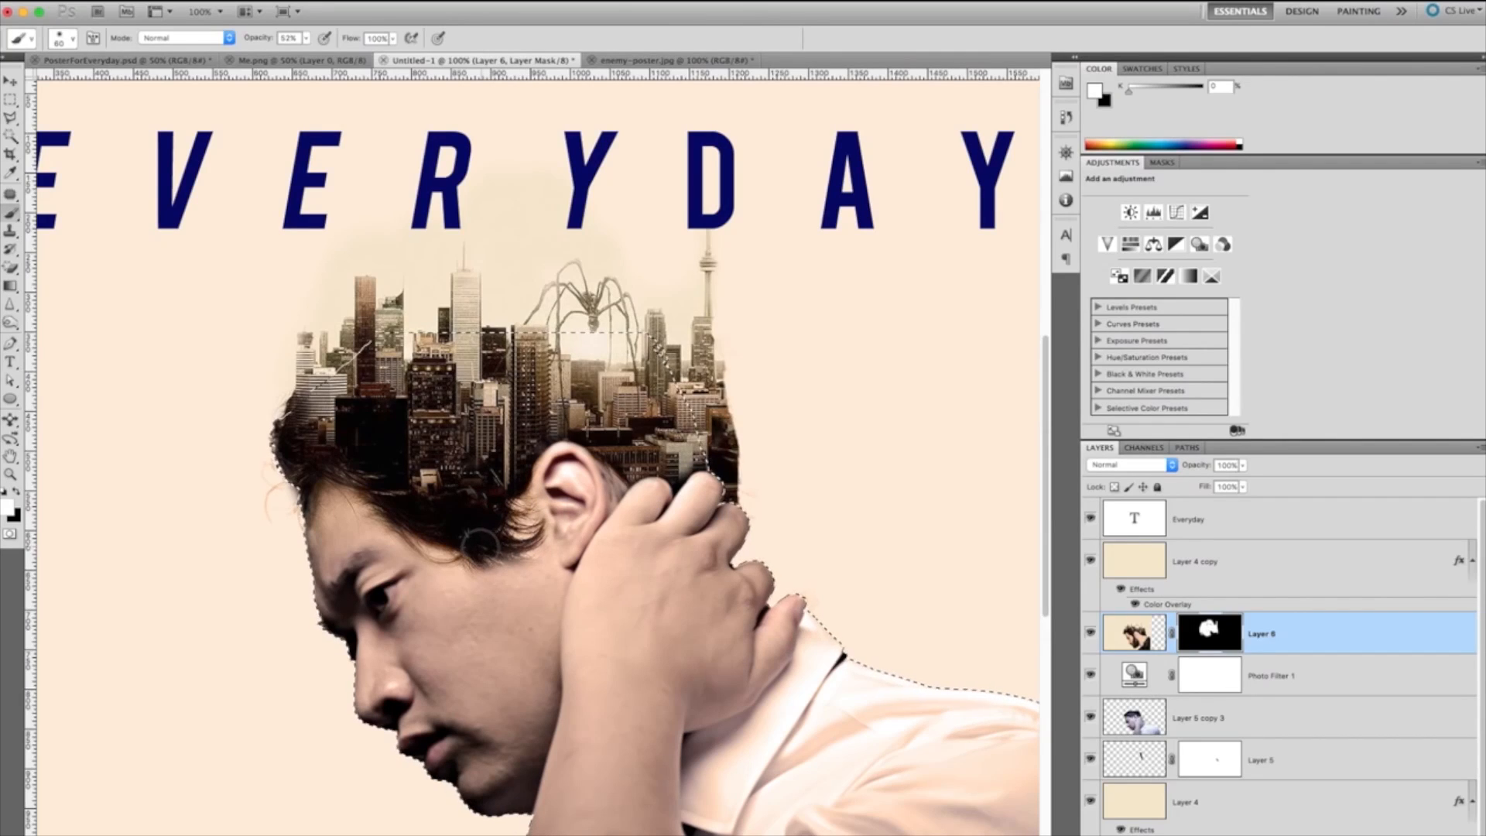
click(74, 44)
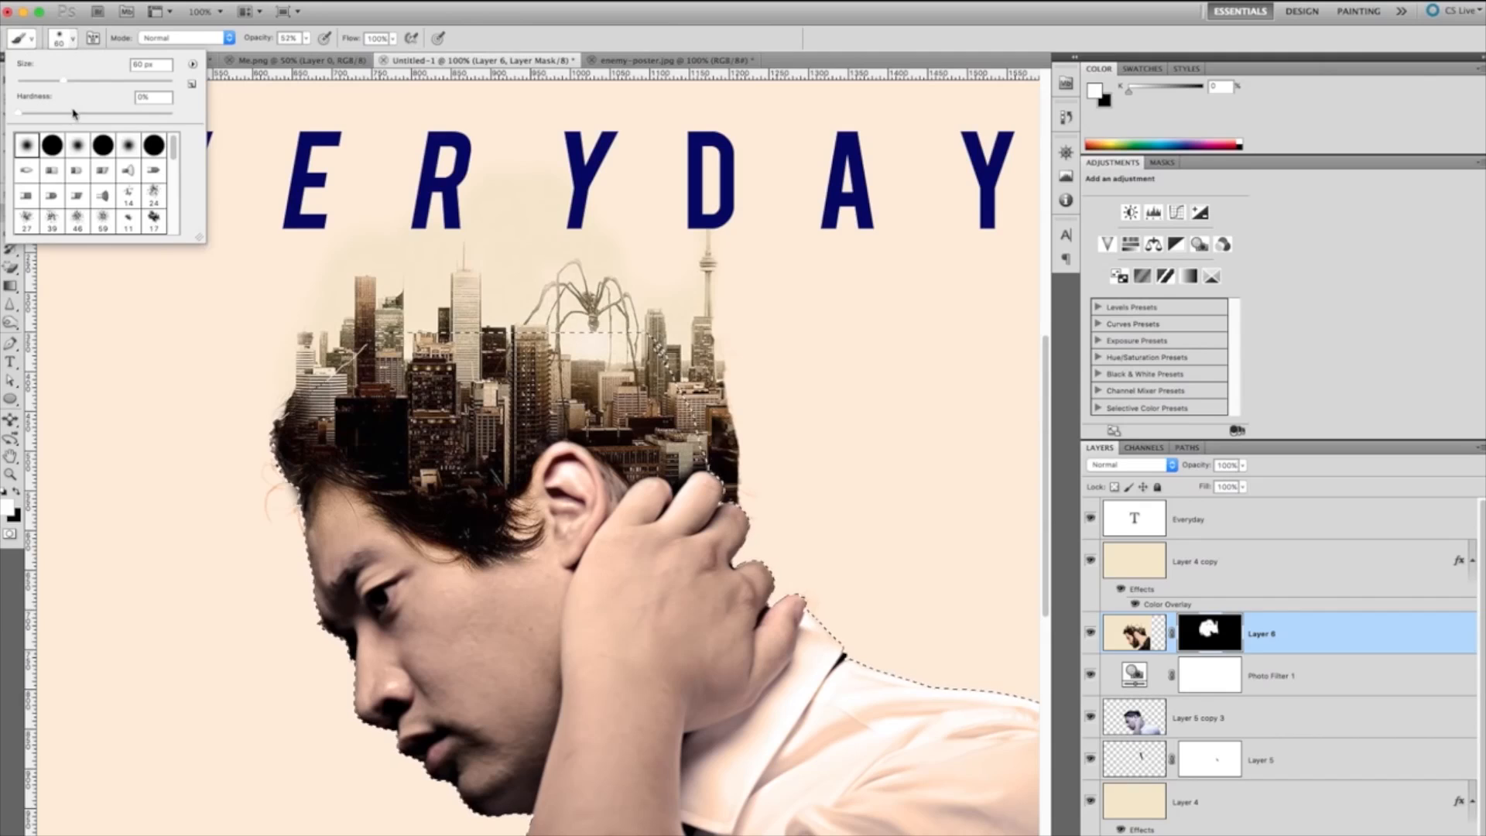
click(491, 554)
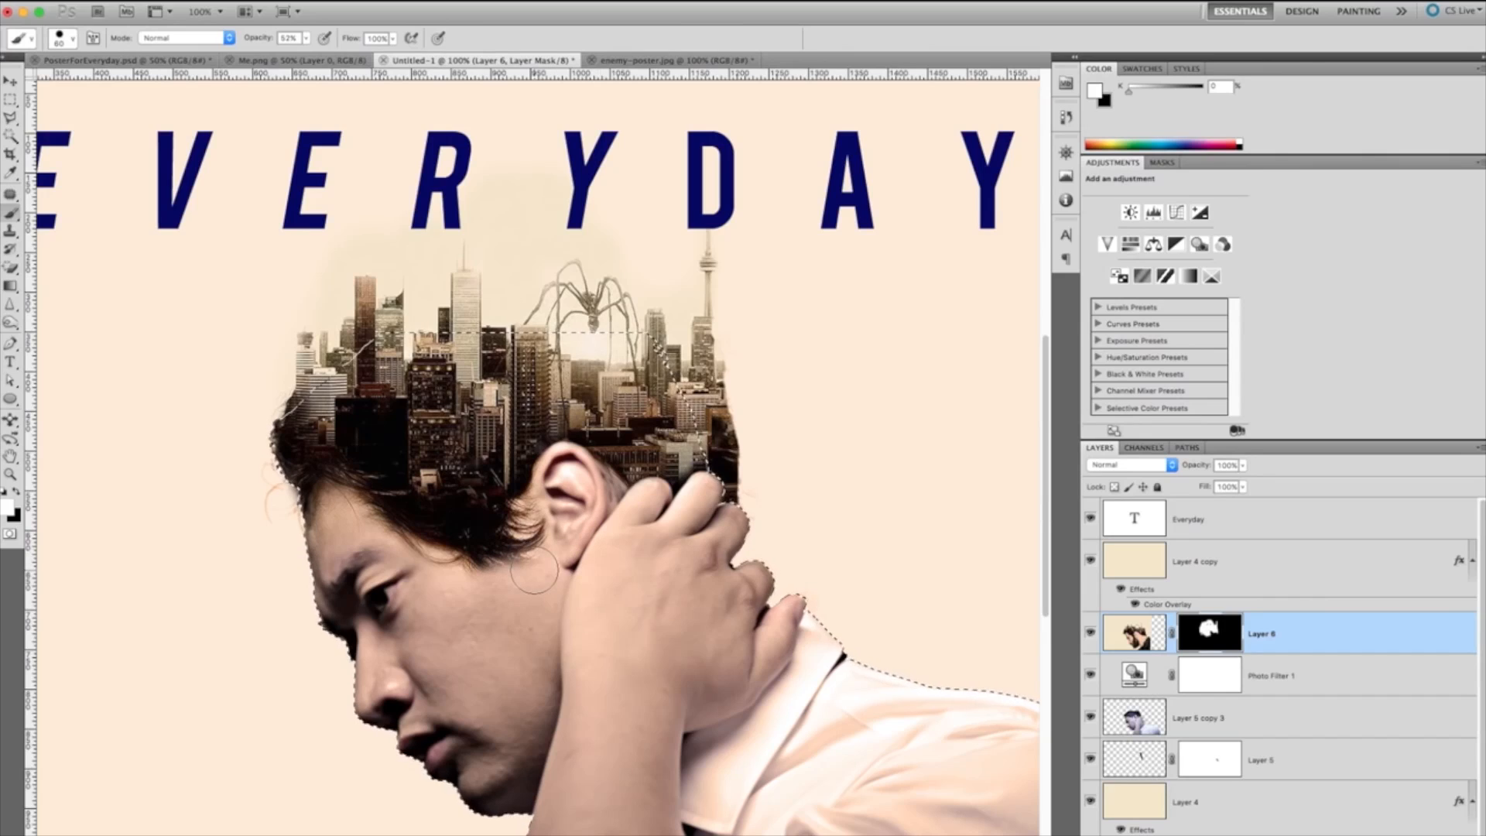
Step: Paint a ragged hair edge along the sideburn on the skyline layer's mask with the 39 px spatter brush
scroll(534, 573, up, 3)
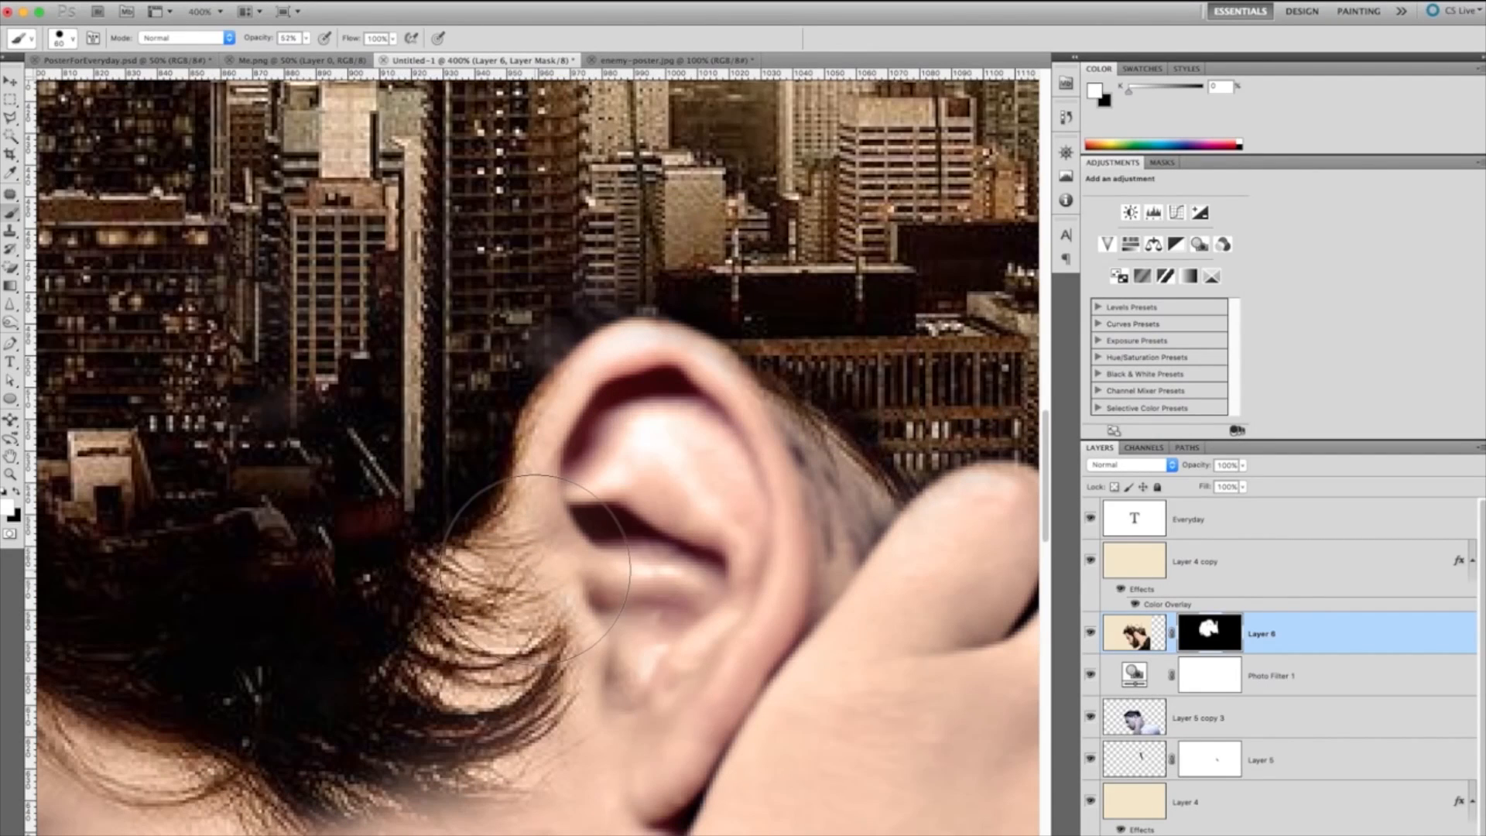
mouse_move(534, 569)
mouse_down()
mouse_move(550, 500)
mouse_move(696, 325)
mouse_move(730, 312)
mouse_move(750, 324)
mouse_up()
click(68, 37)
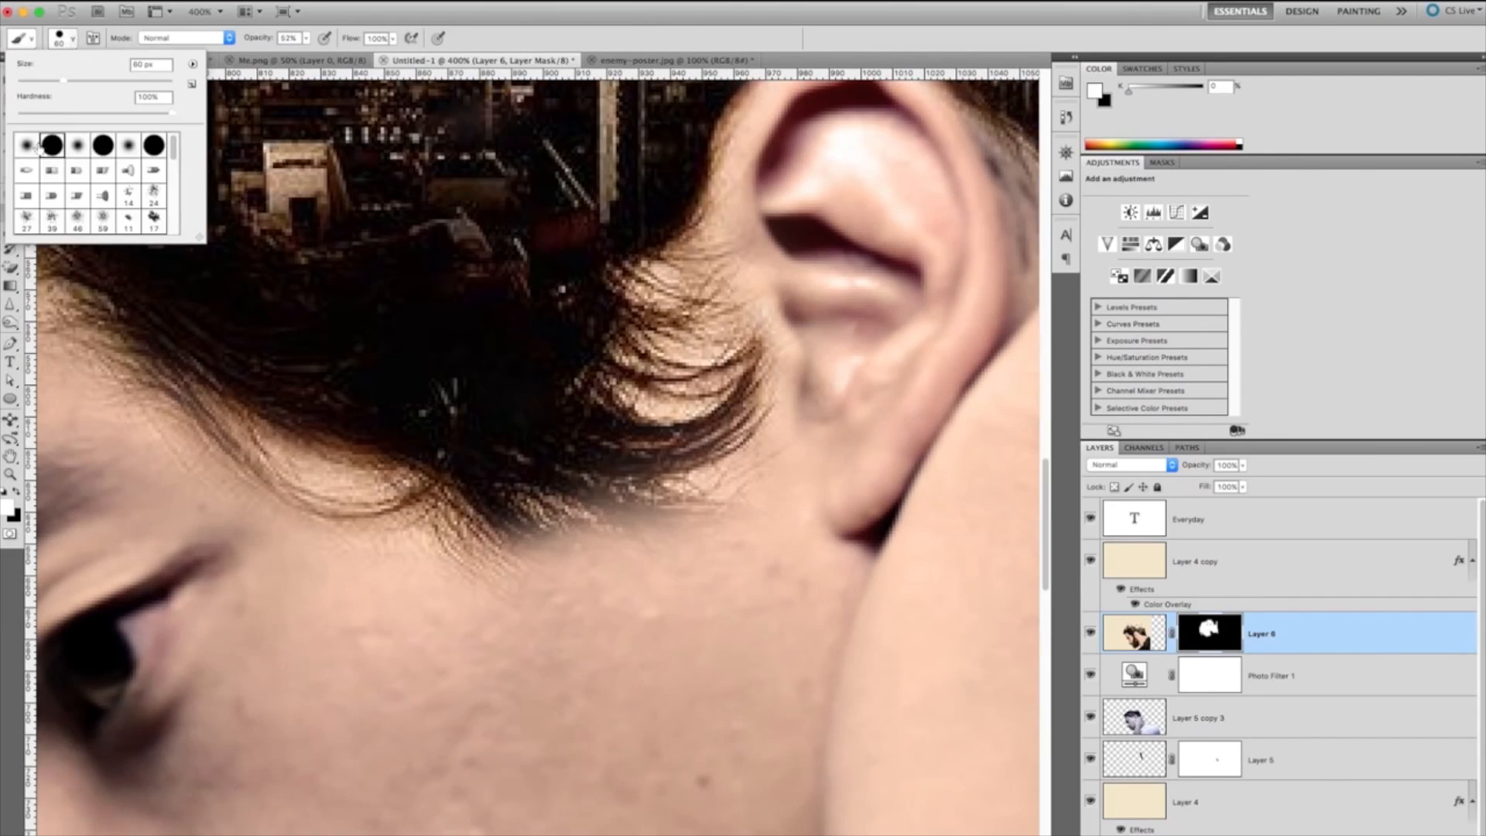
click(51, 218)
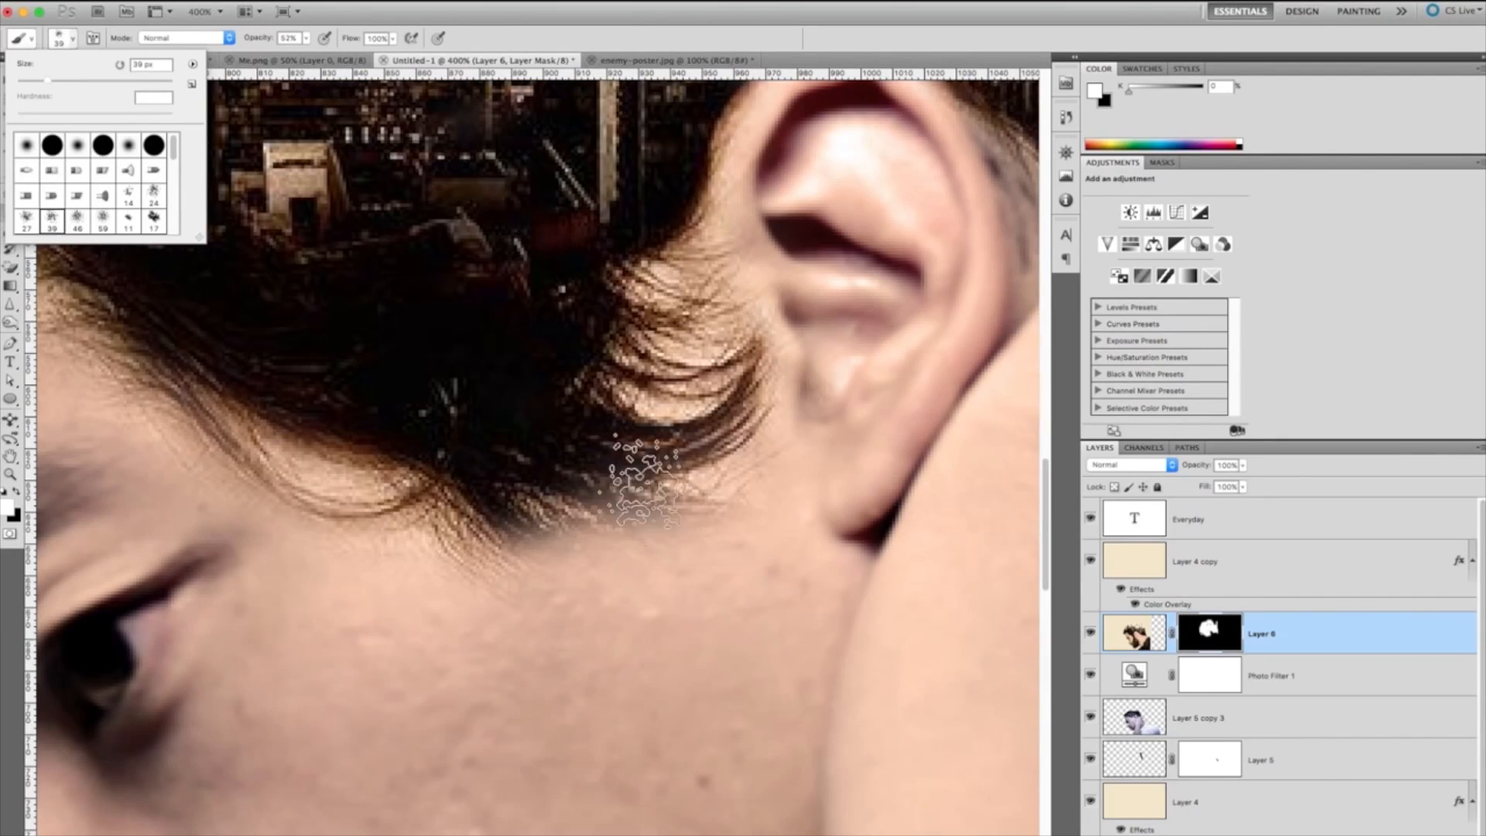
mouse_move(650, 484)
mouse_down()
mouse_move(669, 511)
mouse_move(704, 503)
mouse_up()
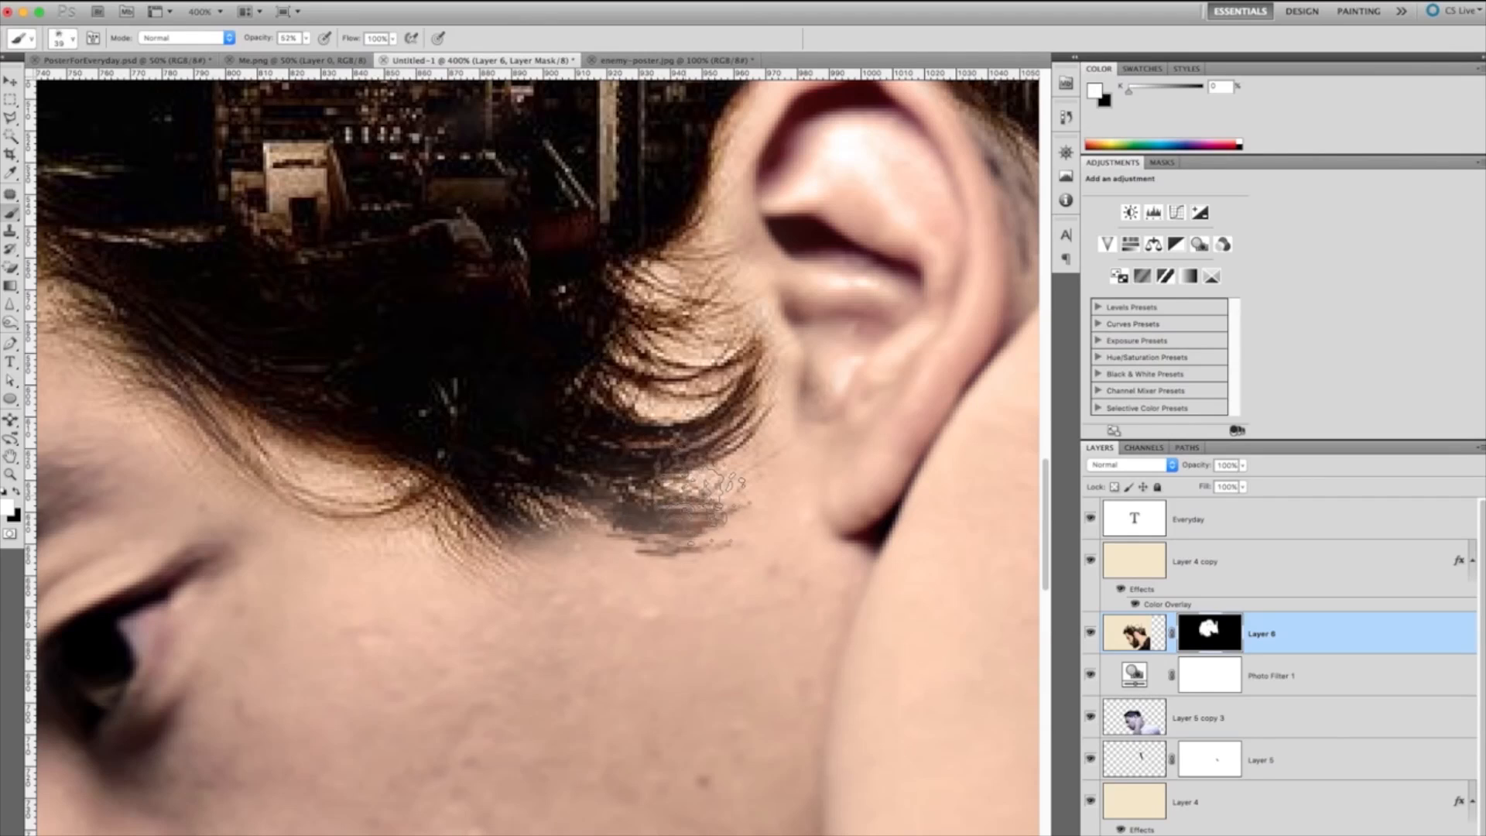
mouse_move(604, 463)
mouse_down()
mouse_move(619, 495)
mouse_move(557, 488)
mouse_move(550, 541)
mouse_move(511, 499)
mouse_move(596, 557)
mouse_move(464, 541)
mouse_move(573, 534)
mouse_move(646, 507)
mouse_move(661, 469)
mouse_move(739, 518)
mouse_move(689, 534)
mouse_move(697, 476)
mouse_move(577, 546)
mouse_move(635, 580)
mouse_move(689, 538)
mouse_up()
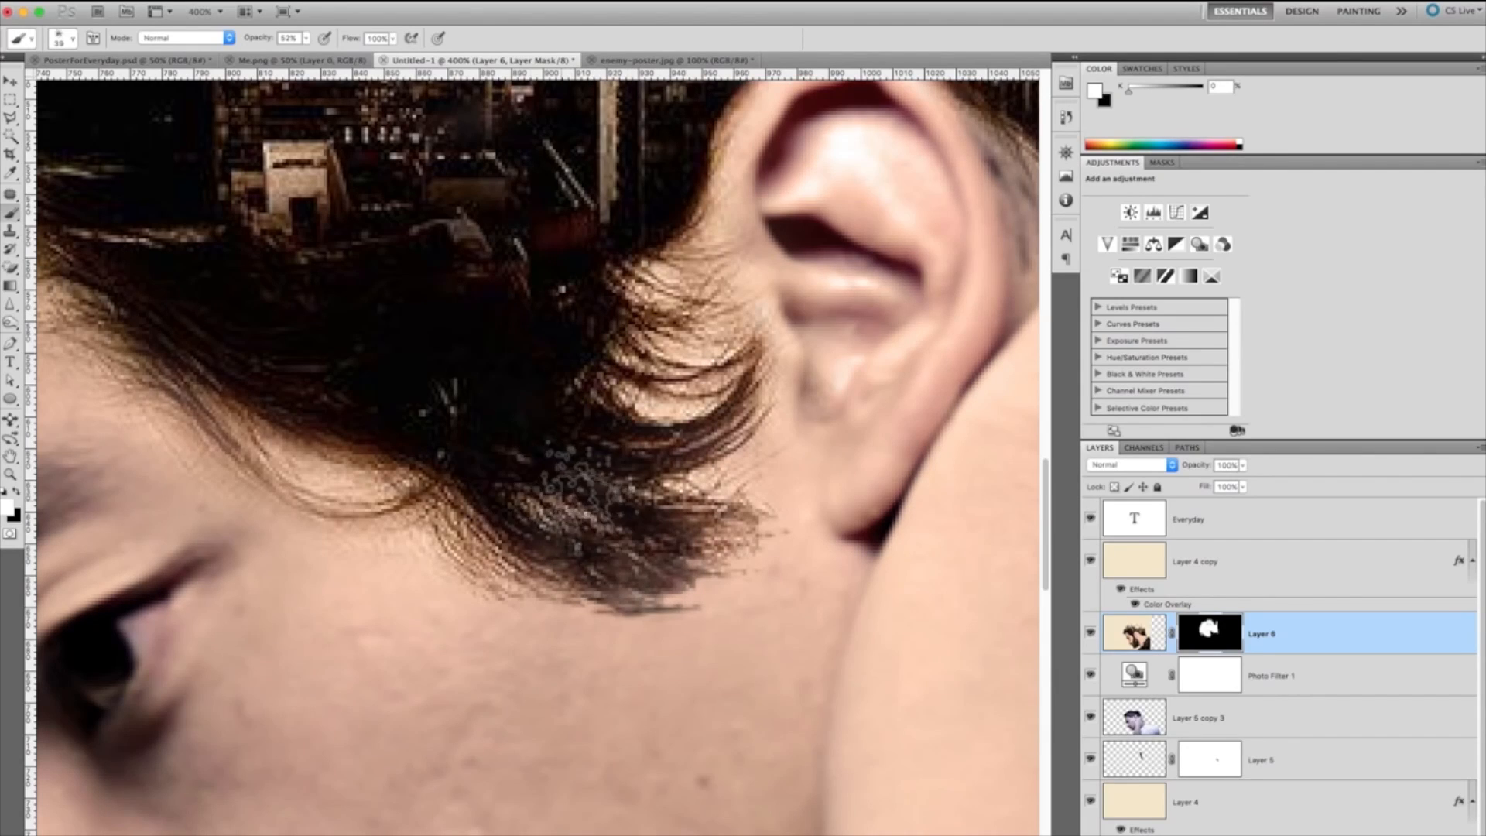
Step: Clear the selection around the man and make Layer 4 copy the active layer
scroll(589, 372, down, 5)
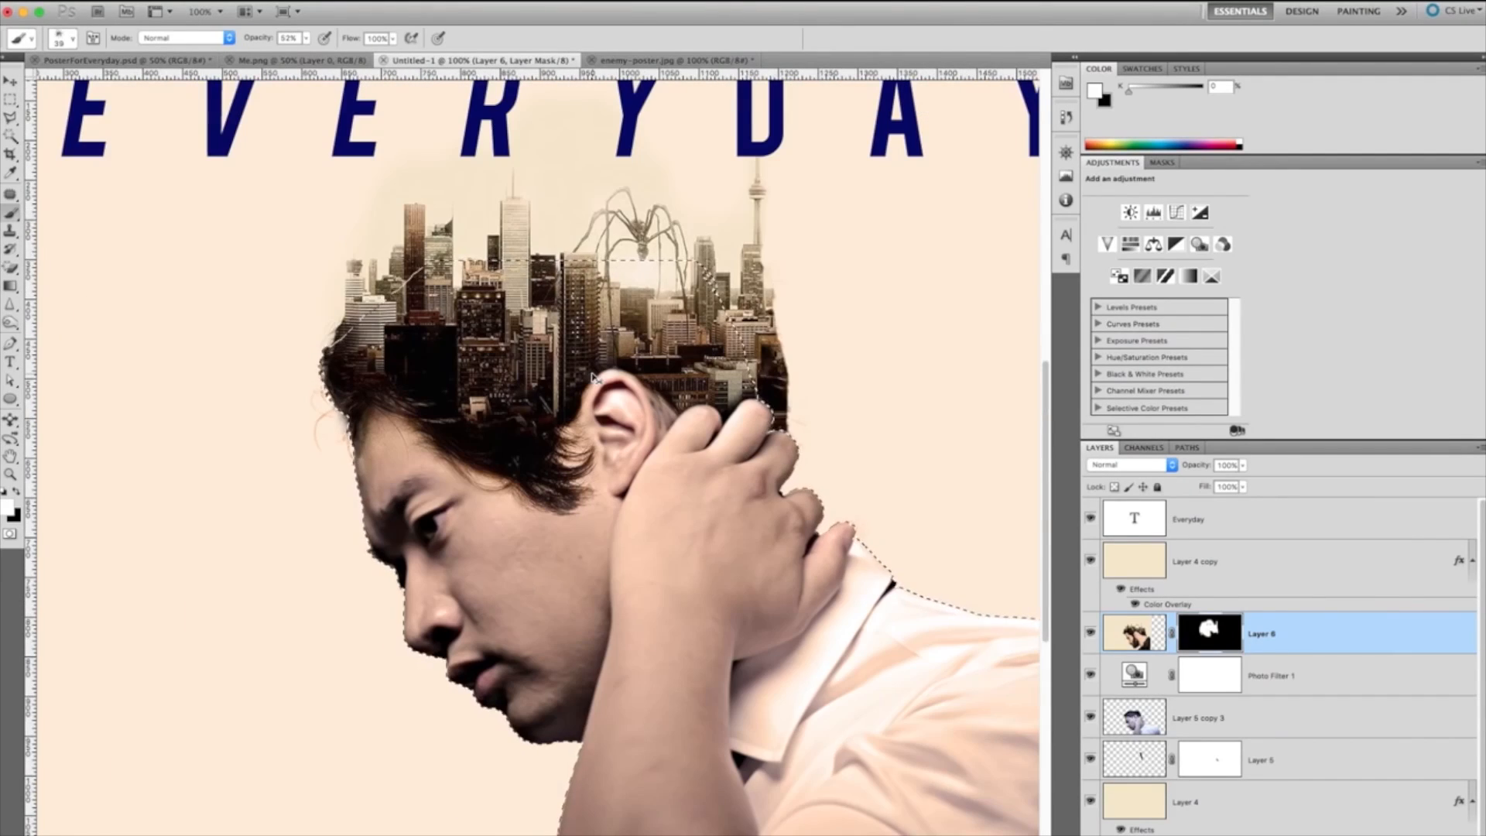
key(ctrl+d)
scroll(591, 375, down, 2)
scroll(590, 374, up, 2)
key(ctrl+shift+d)
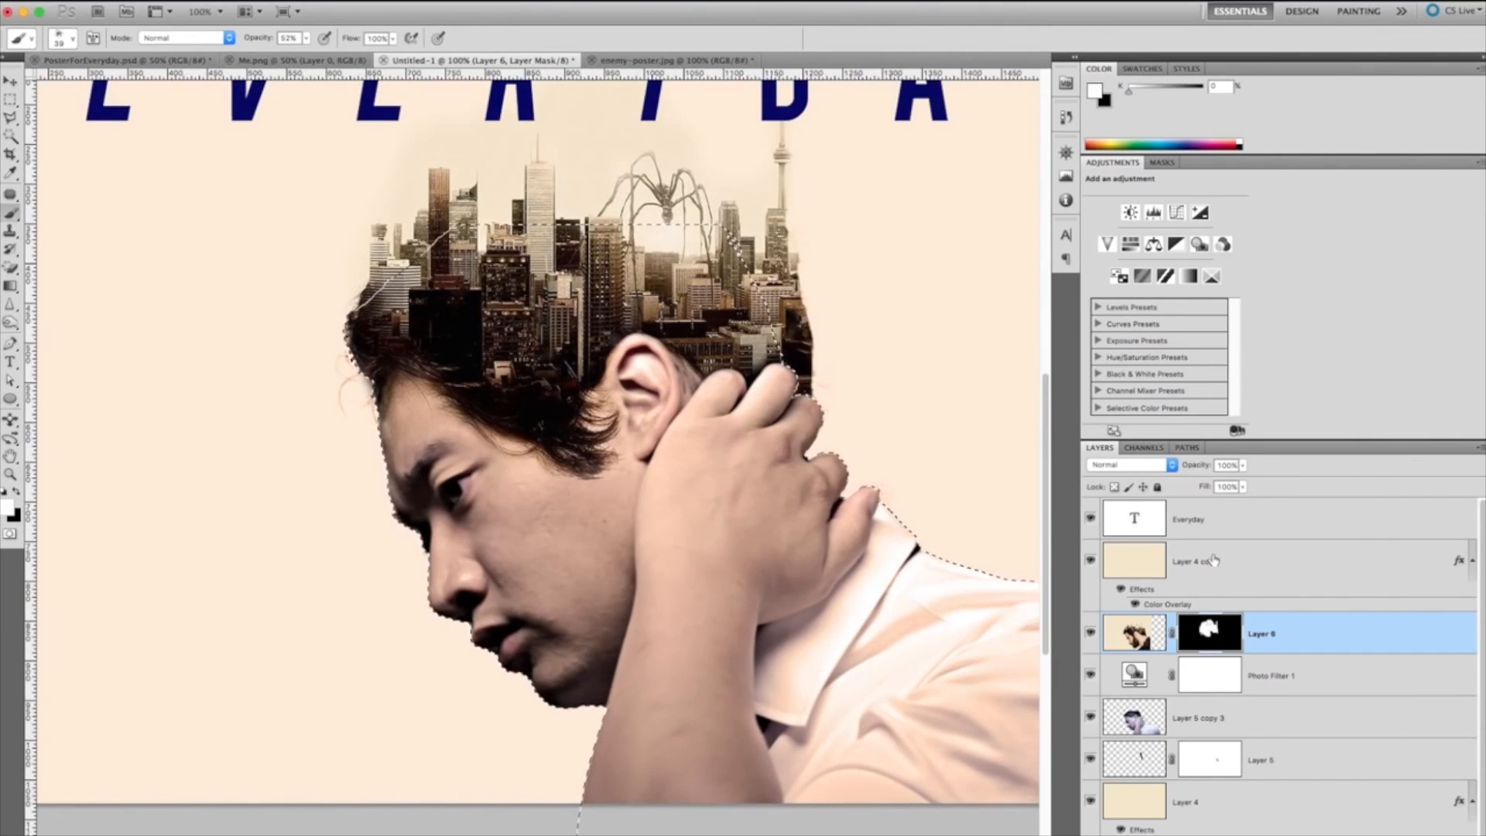
key(ctrl+d)
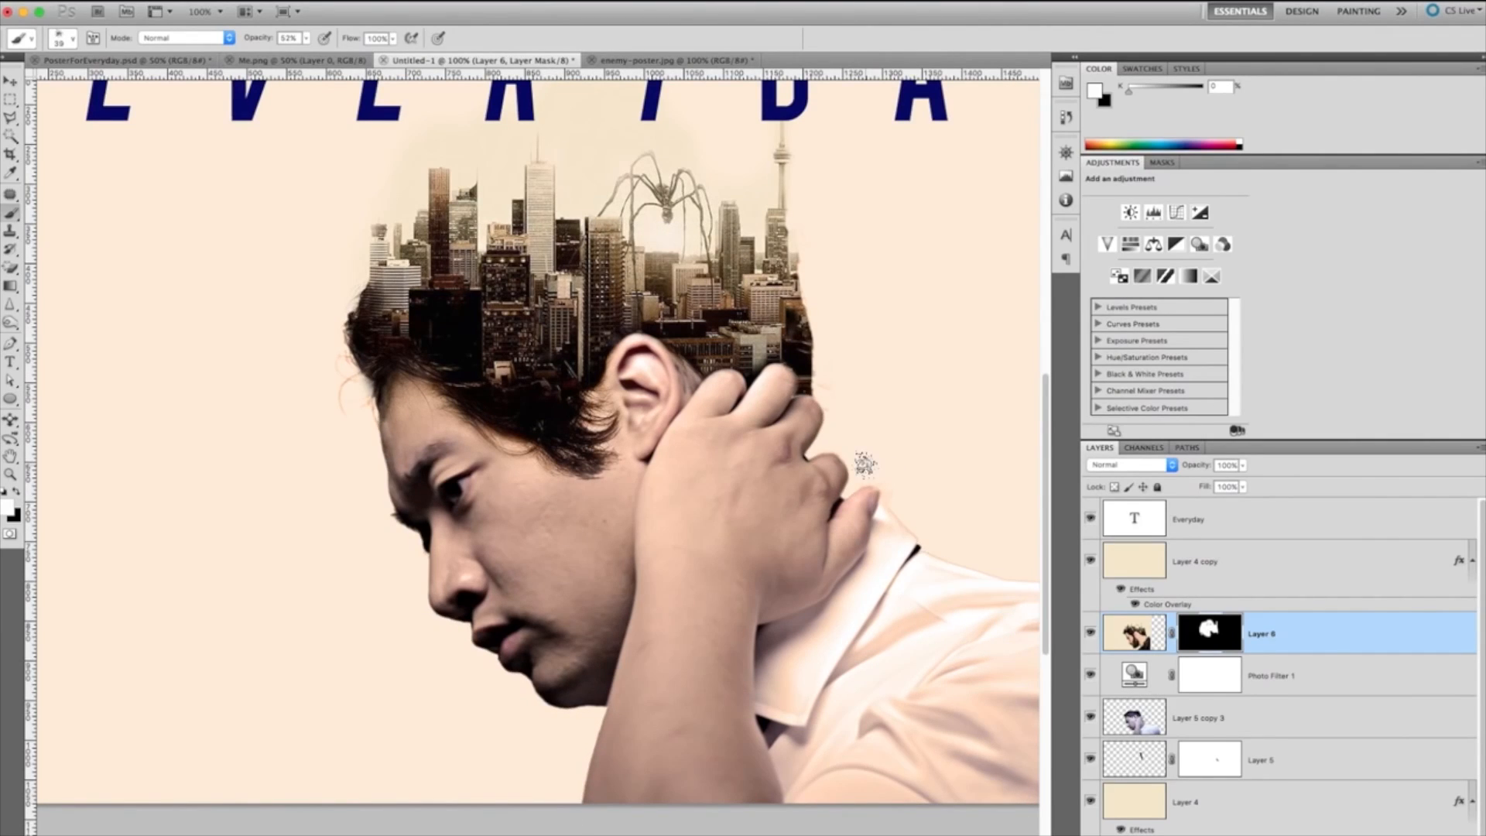
key(ctrl+minus)
key(ctrl+minus)
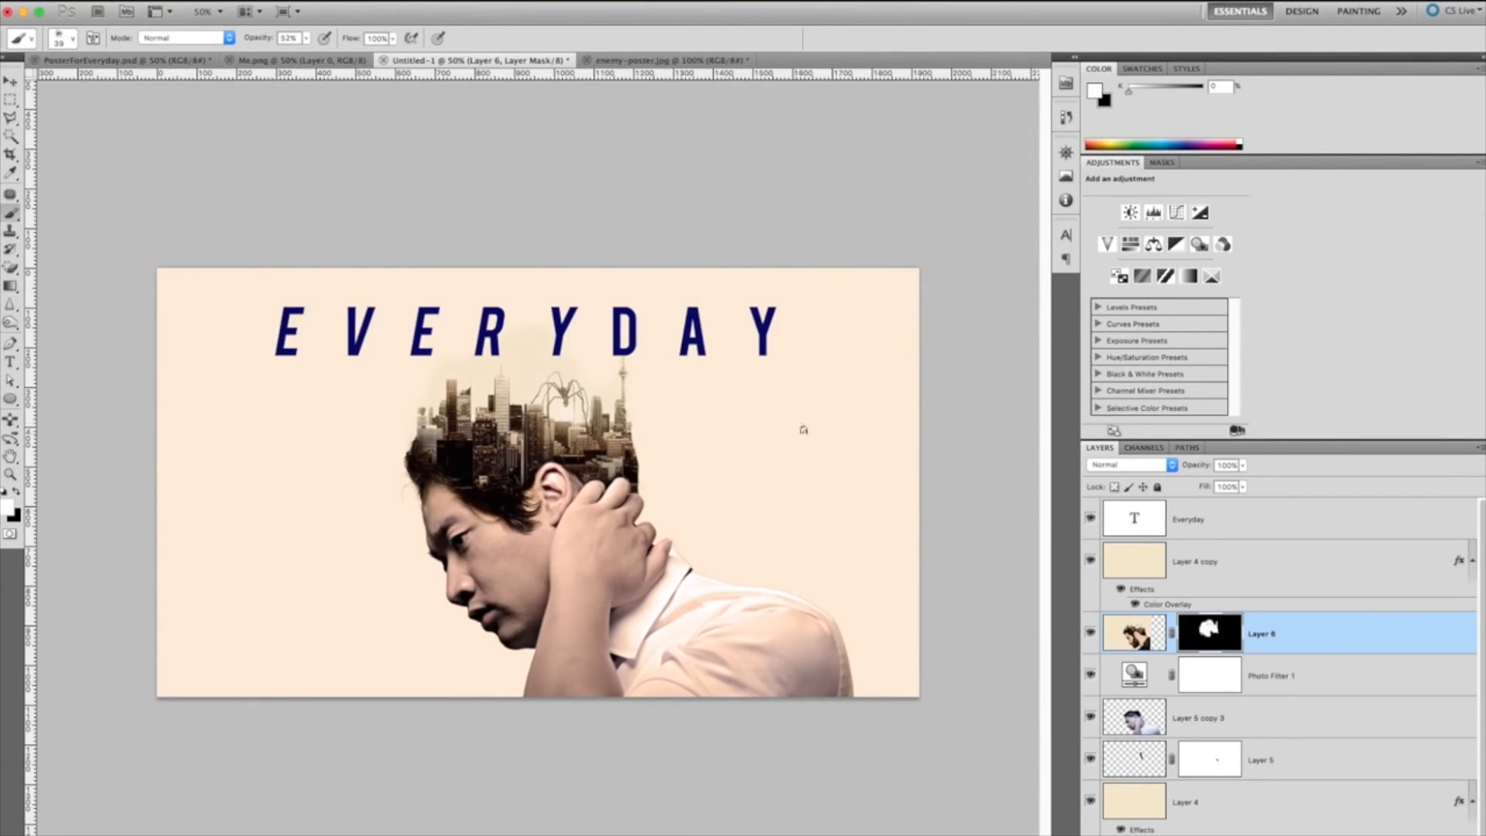
click(1235, 562)
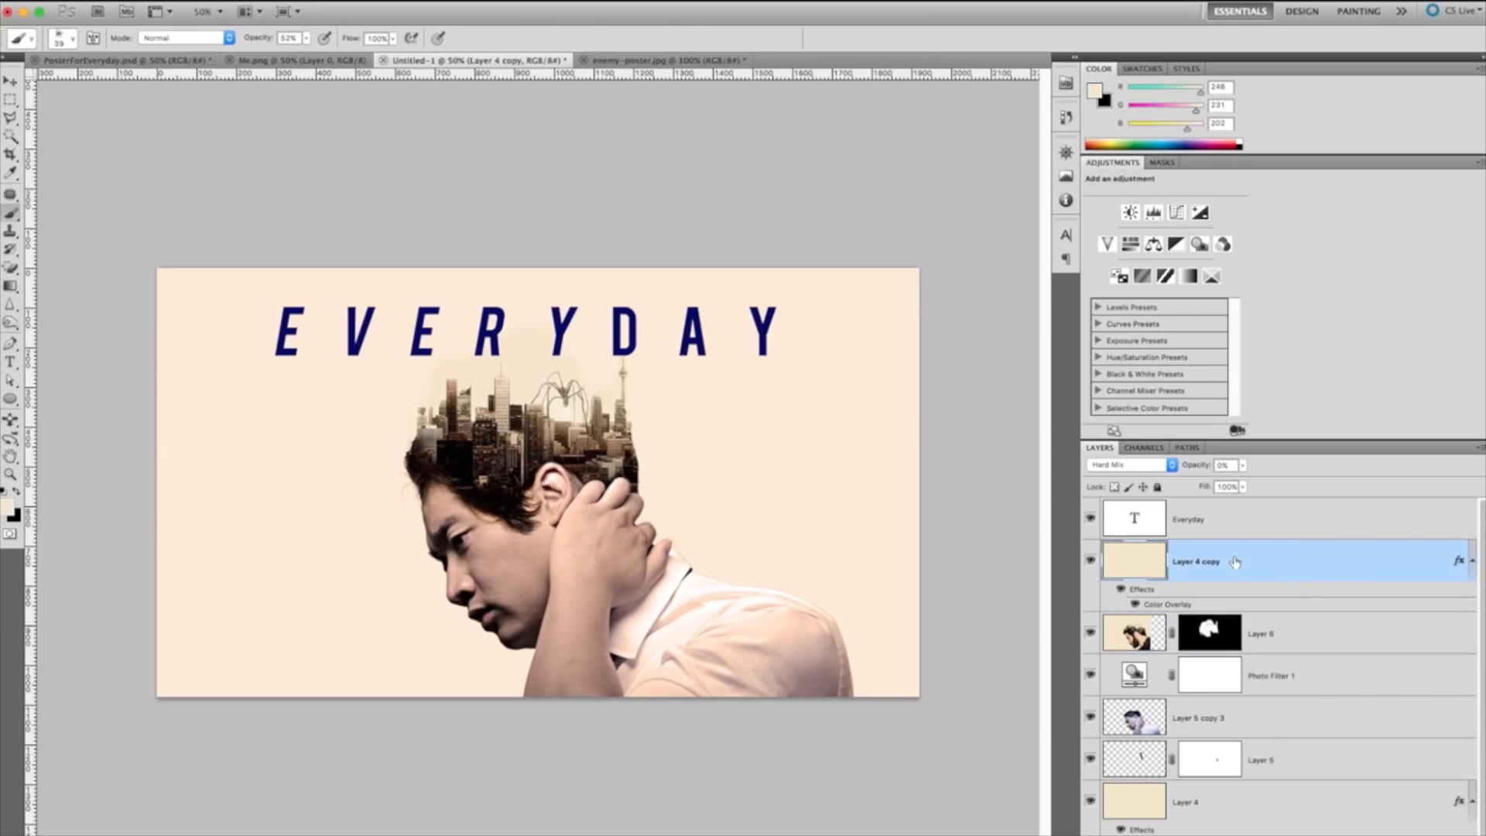